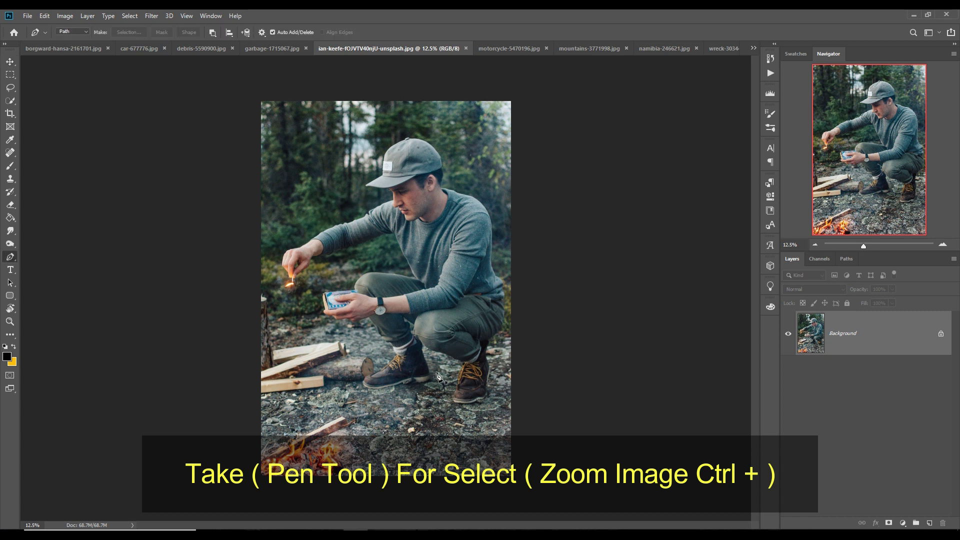
- Start tracing the crouching man's outline with the Pen tool, placing closely spaced anchor points along the contour near his boot
key("ctrl+plus")
key("ctrl+plus")
key("ctrl+plus")
key("ctrl+plus")
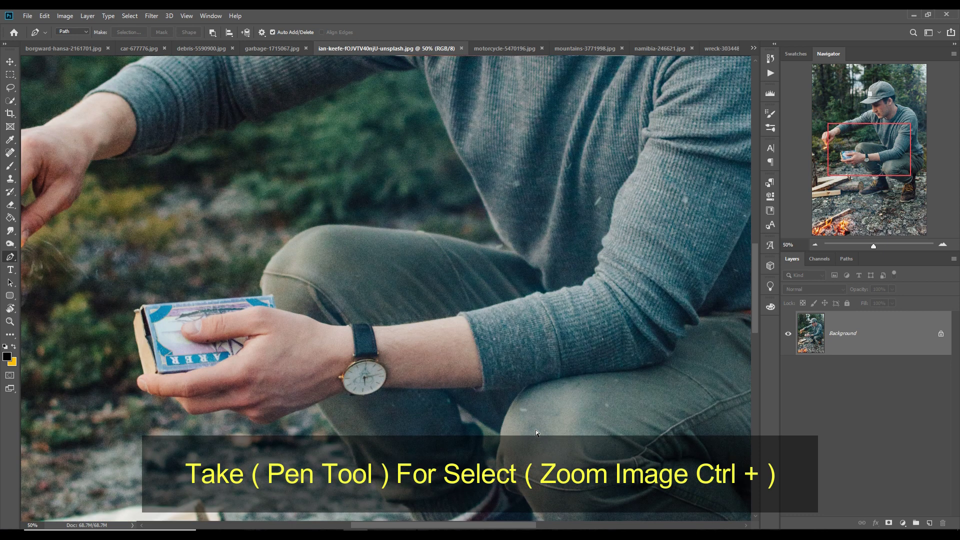
key("ctrl+plus")
left_click_drag(545, 435, 531, 178)
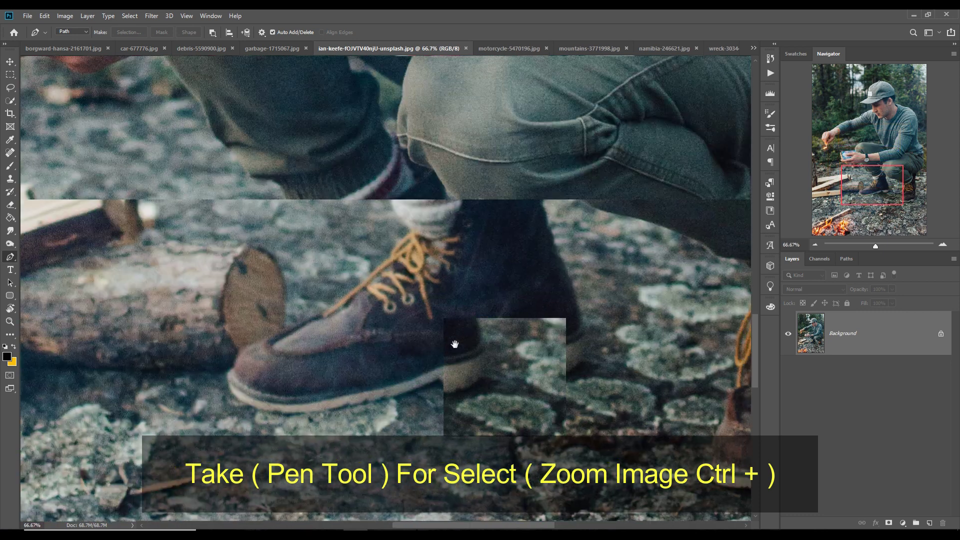
left_click(440, 184)
left_click(443, 208)
left_click(441, 218)
left_click(440, 226)
left_click(445, 234)
left_click(447, 242)
left_click(450, 251)
left_click(455, 262)
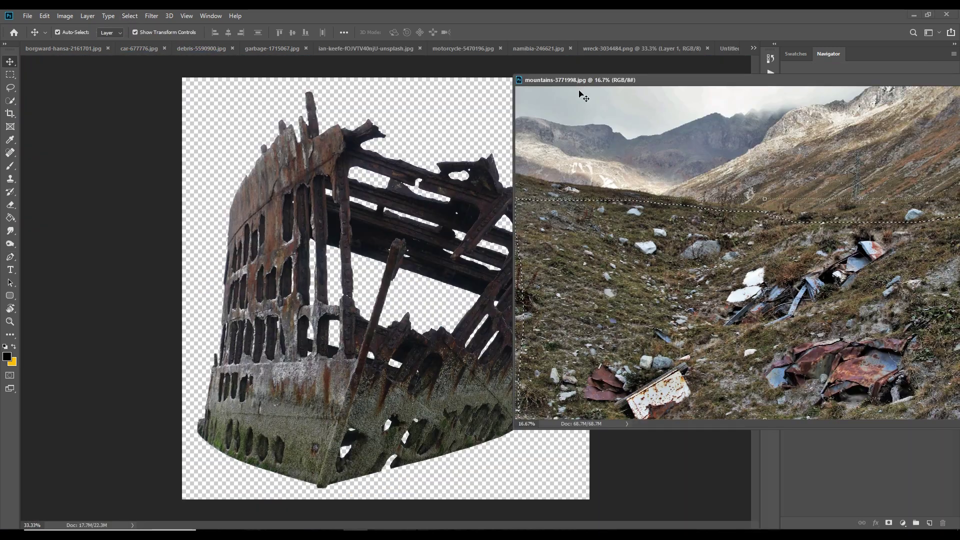
- Copy the selected ground from mountains-3771998.jpg into the Untitled-1 composition and clear the source image out of the way
left_click_drag(805, 284, 405, 307)
left_click(730, 48)
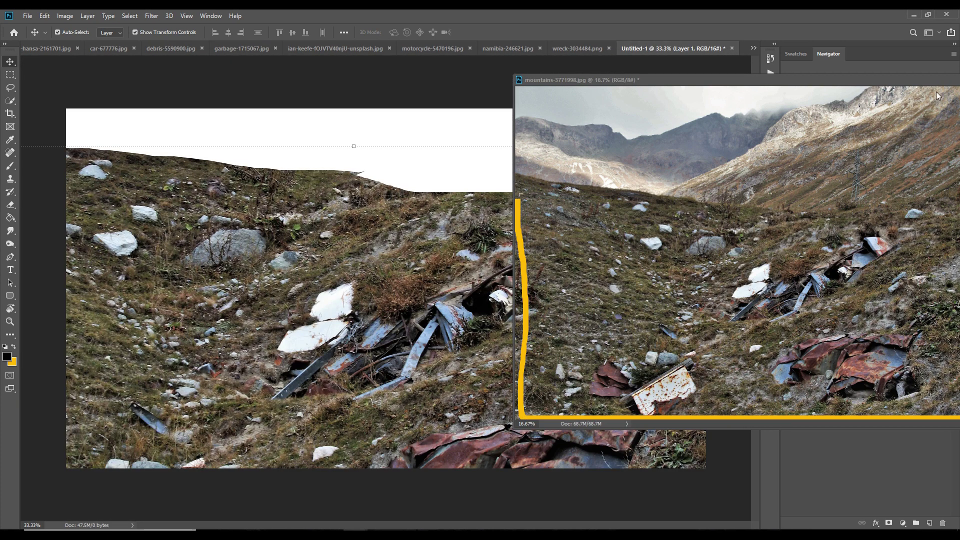
left_click_drag(924, 80, 469, 449)
left_click(574, 268)
- Scale the ground layer to about 65% width and 36% height, and squash it further to about 73% of that height
left_click_drag(341, 344, 406, 306)
left_click_drag(690, 432, 730, 429)
left_click_drag(142, 426, 73, 424)
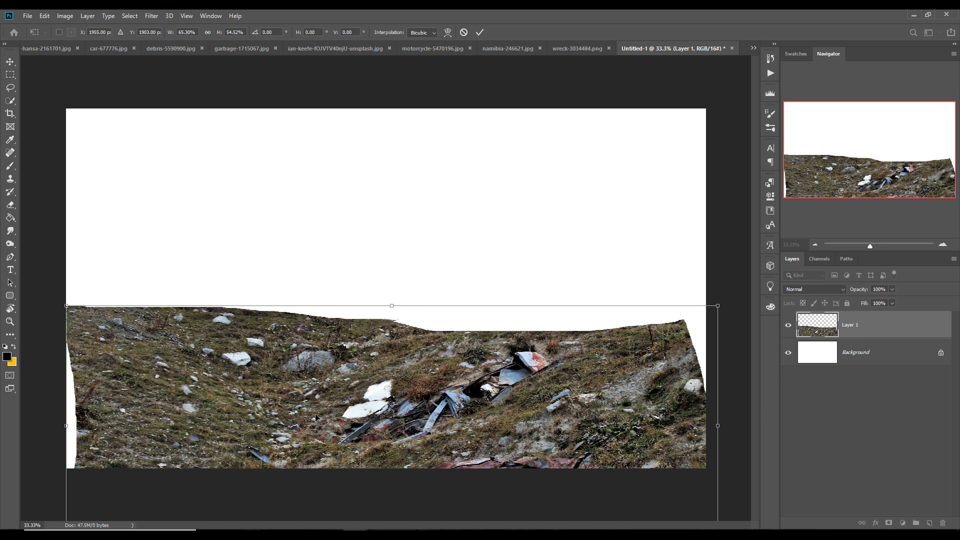
key("ctrl+minus")
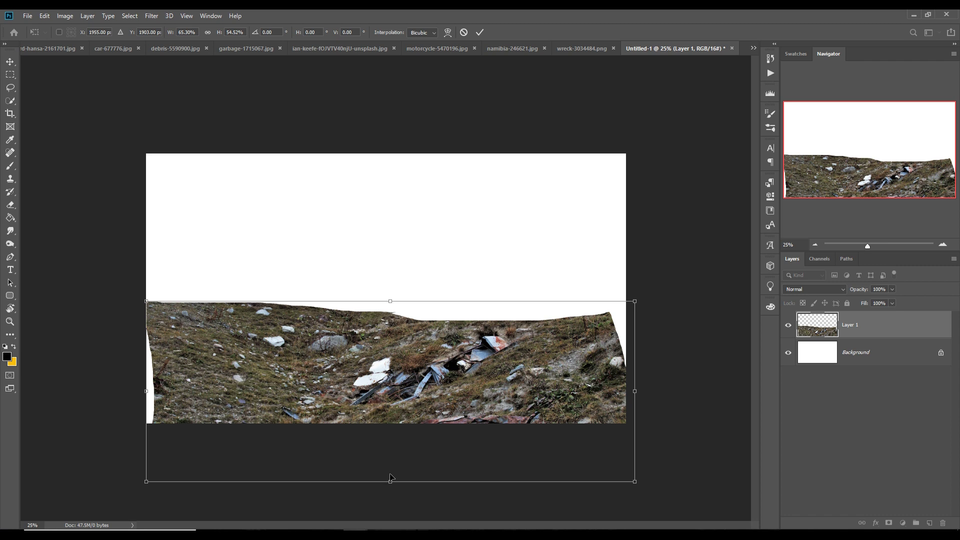
left_click_drag(392, 482, 403, 429)
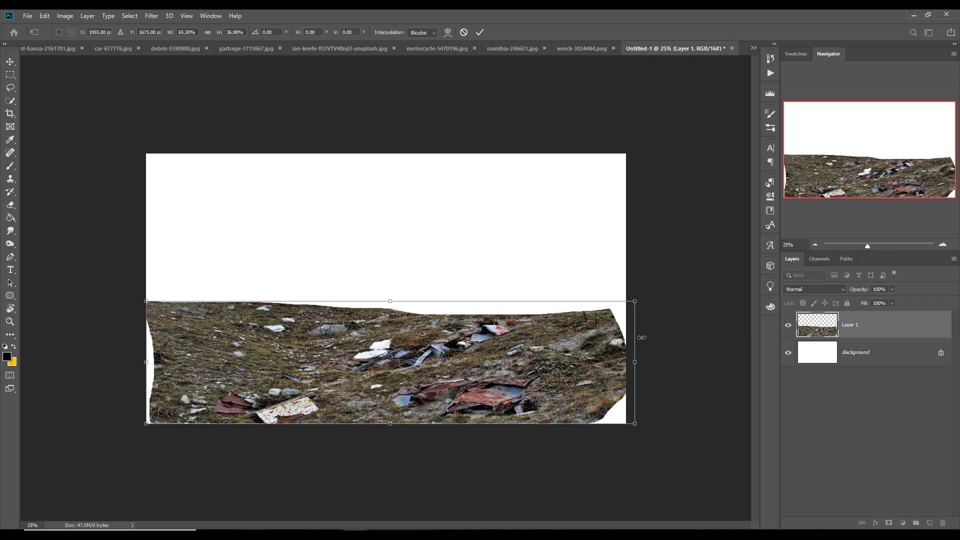
left_click_drag(395, 308, 396, 312)
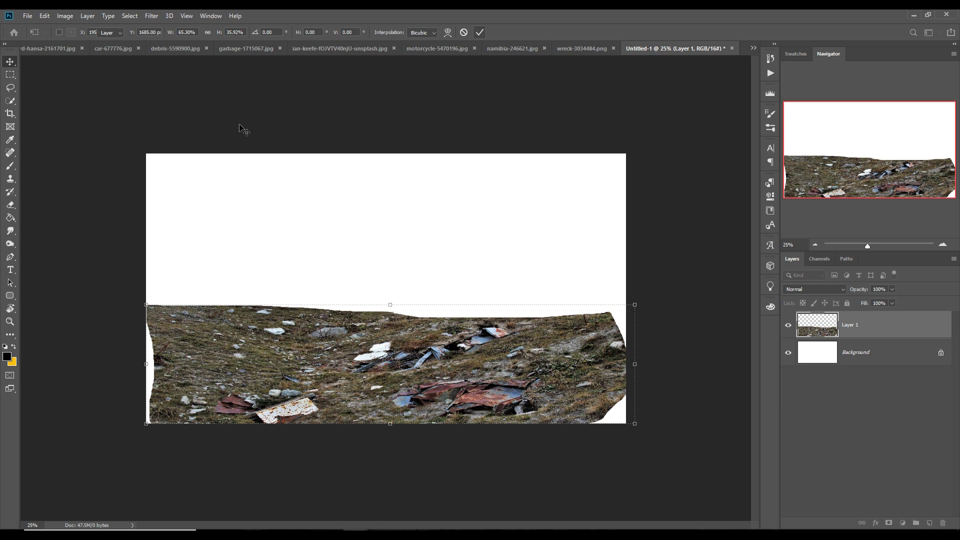
key("Return")
left_click_drag(398, 310, 403, 343)
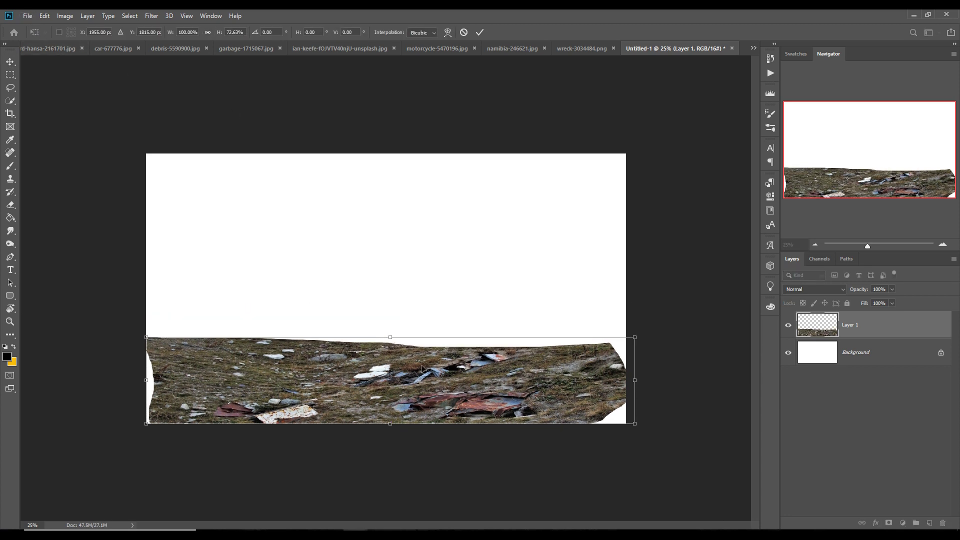
left_click(479, 33)
- Warp the ground layer's right side outward and its lower corner downward to cover the white gaps at the canvas edge
left_click(44, 16)
mouse_move(92, 246)
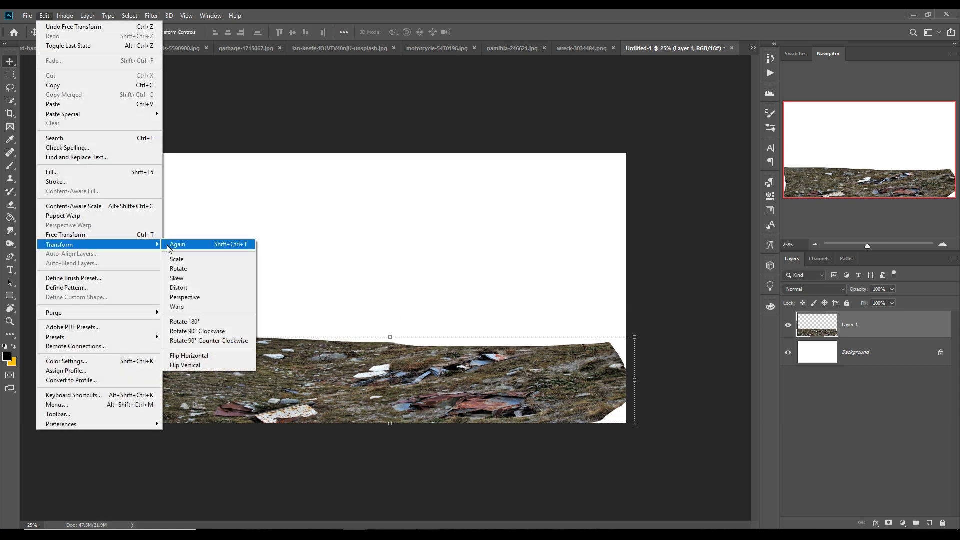
left_click(177, 306)
left_click_drag(612, 346, 629, 348)
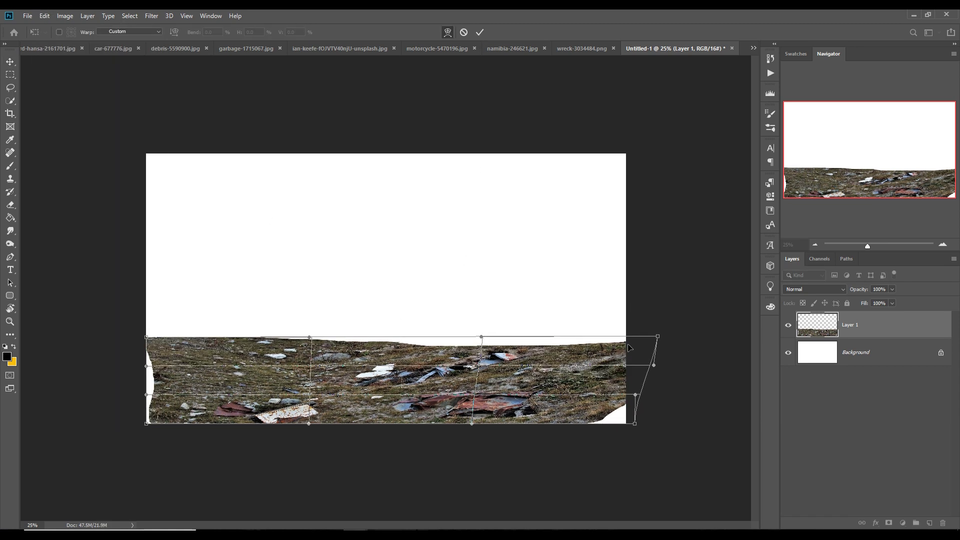
left_click_drag(592, 426, 595, 434)
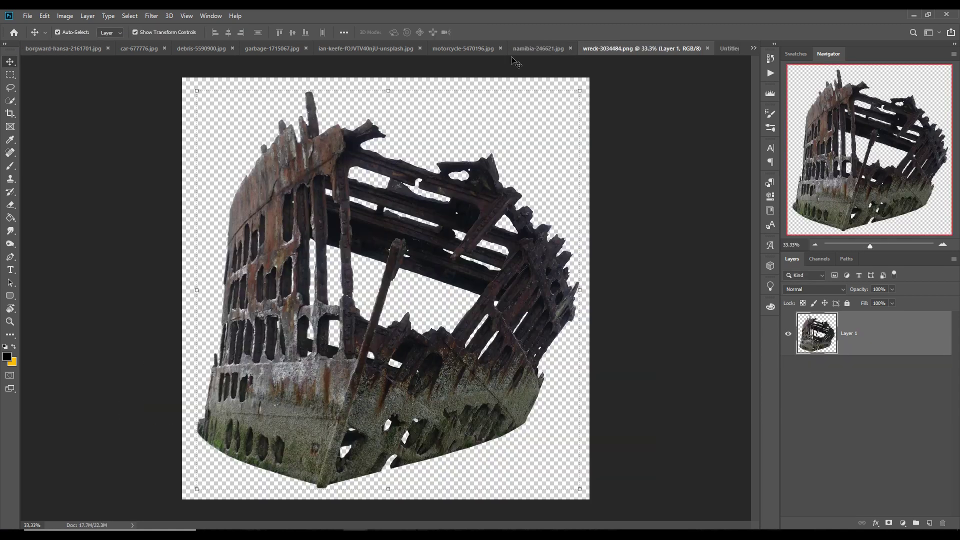
- Bring the cut-out crouching man into the composition, scale him to about 21% and place him on the ground left of centre
left_click_drag(500, 48, 395, 70)
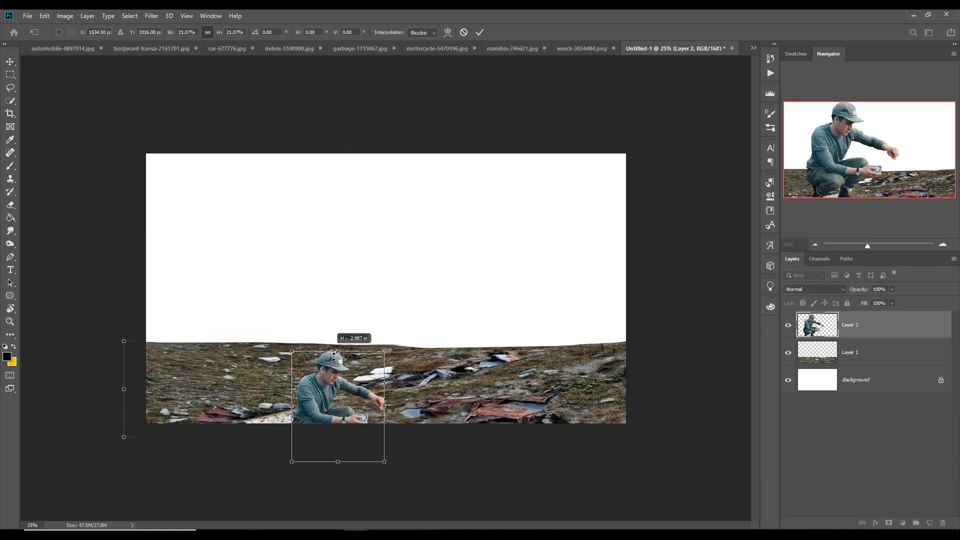
left_click_drag(317, 411, 285, 354)
key("Return")
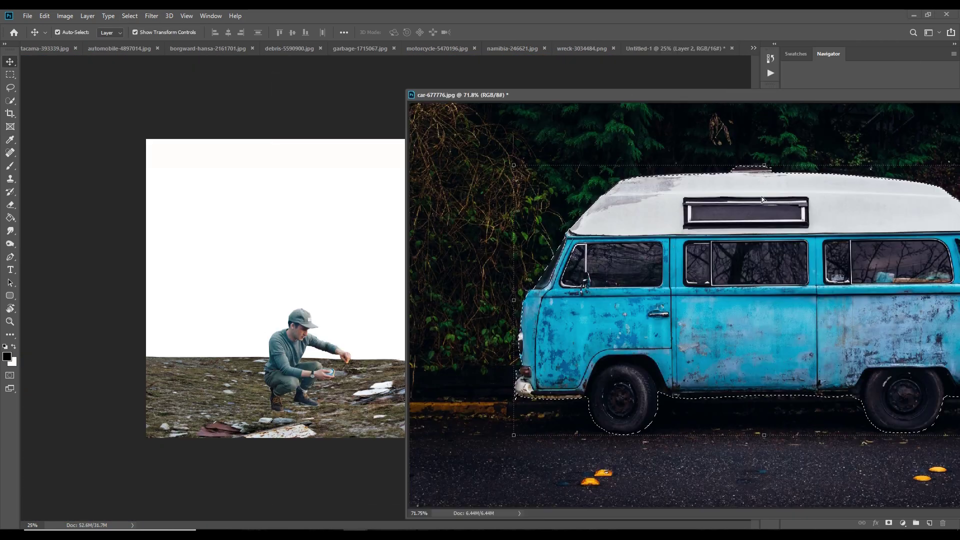
- Bring the cut-out blue van from car-677776.jpg into the composition, scale it to about 164% and lower it onto the ground
left_click_drag(762, 199, 301, 260)
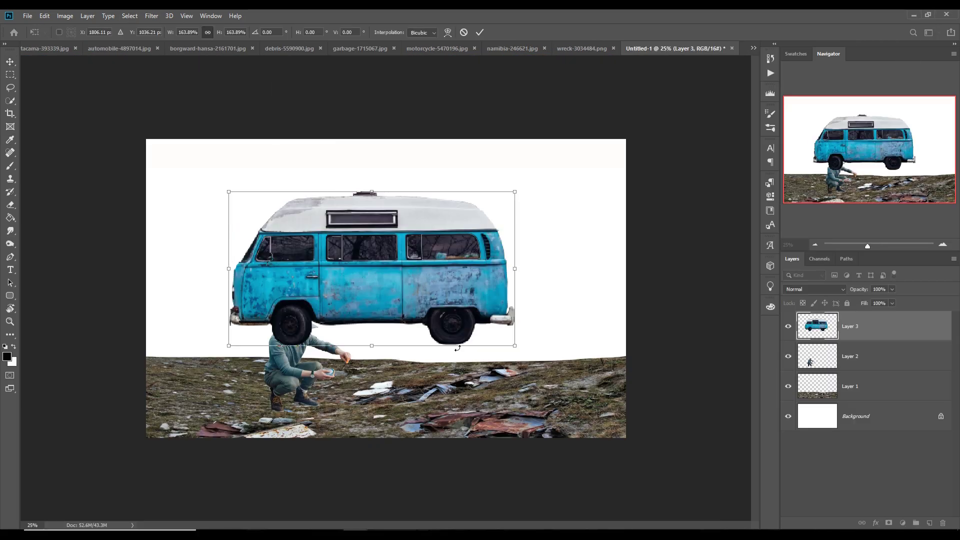
left_click_drag(430, 295, 451, 340)
key("Return")
- Place the van layer behind the man and fine-tune the van's size and position on the ground
left_click_drag(895, 328, 907, 370)
left_click_drag(446, 320, 420, 320)
left_click_drag(515, 322, 513, 321)
left_click_drag(458, 326, 471, 330)
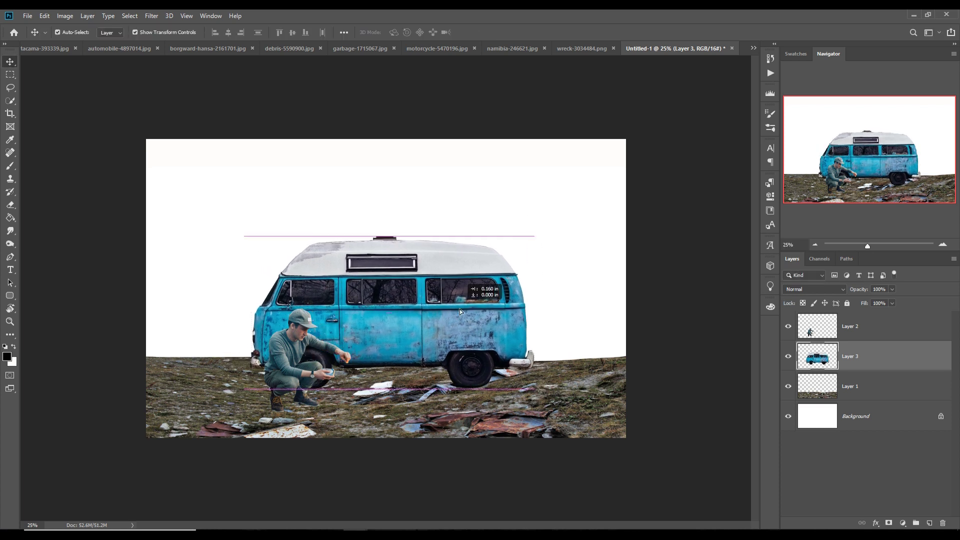
left_click_drag(547, 237, 536, 234)
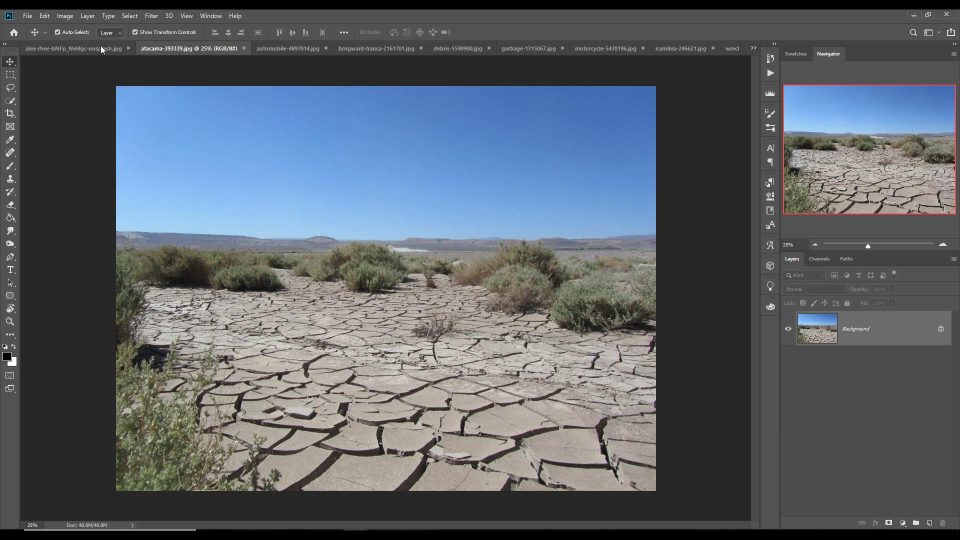
- Select the foreground rubble in automobile-4897014.jpg with the Lasso tool
left_click(102, 49)
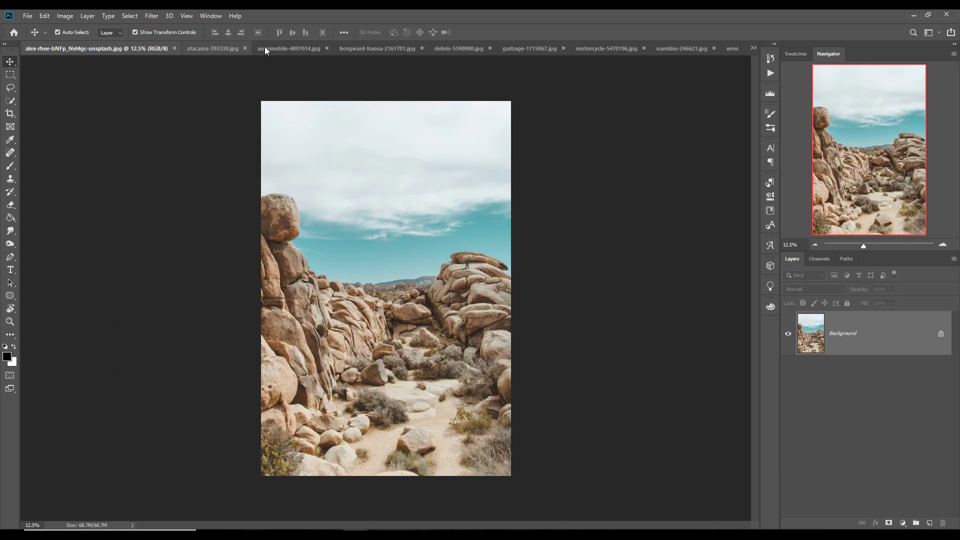
left_click(288, 49)
left_click(10, 88)
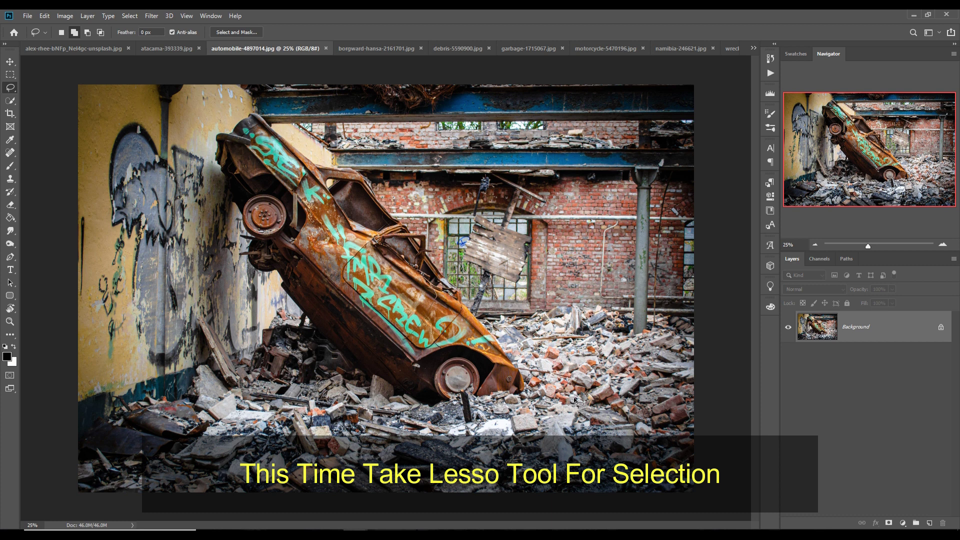
key("ctrl+plus")
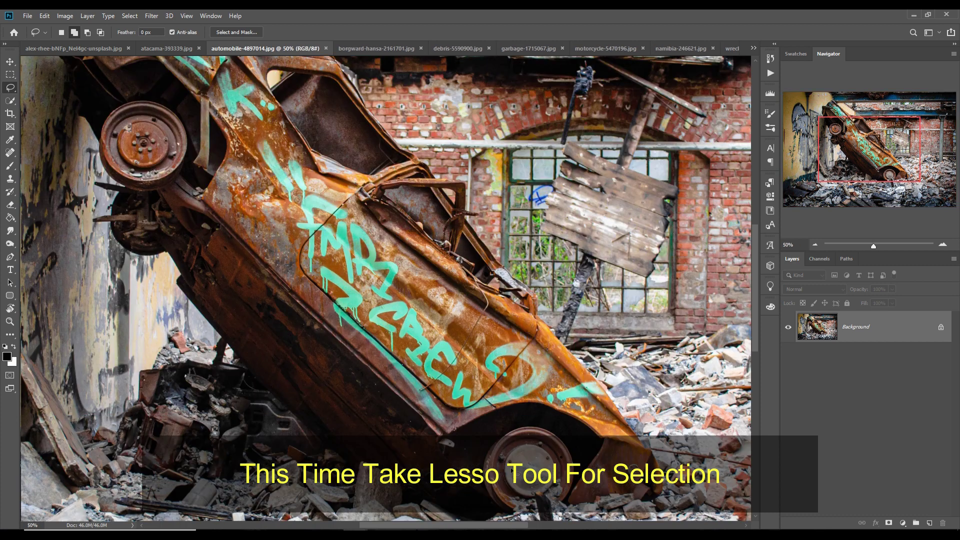
left_click_drag(511, 470, 485, 237)
left_click_drag(223, 288, 485, 241)
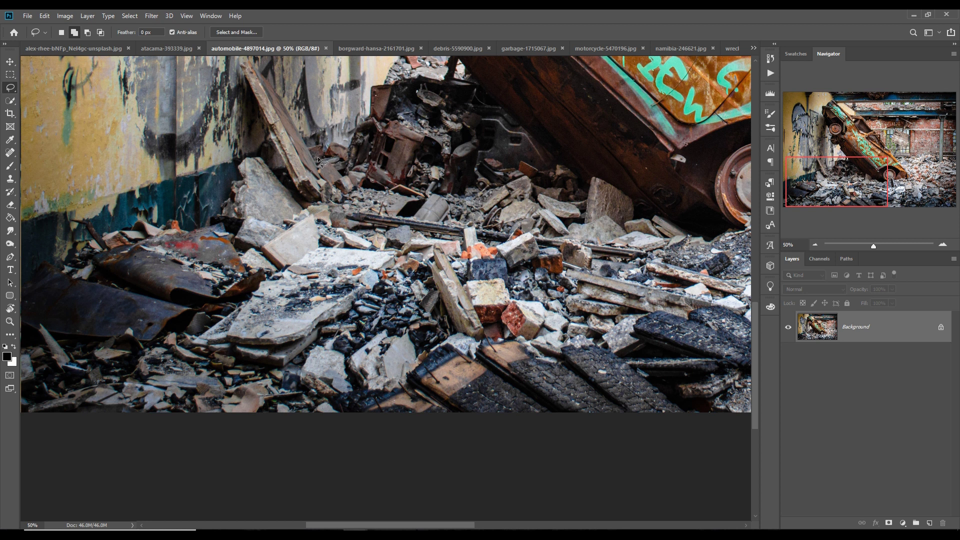
mouse_move(351, 149)
left_mouse_down()
mouse_move(382, 172)
mouse_move(428, 145)
left_mouse_up()
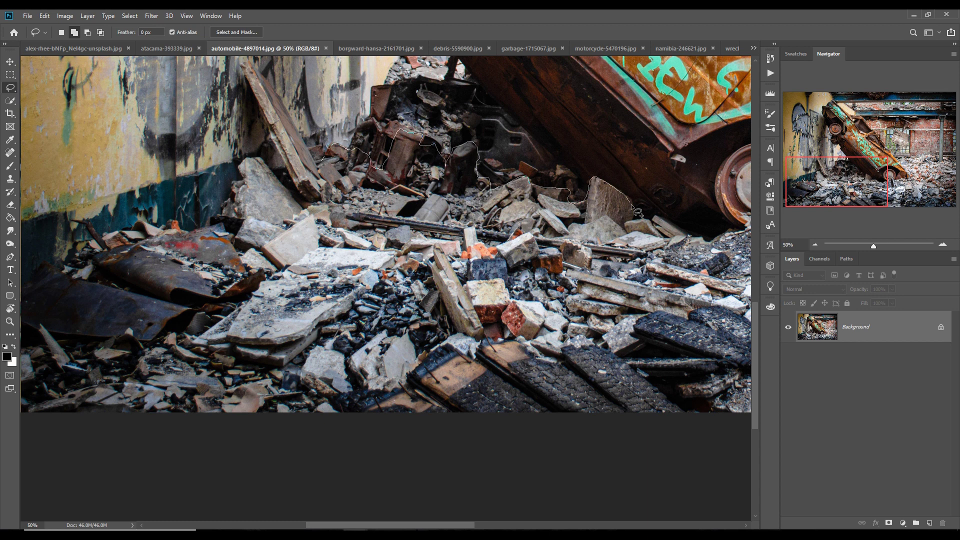
left_click_drag(632, 205, 436, 231)
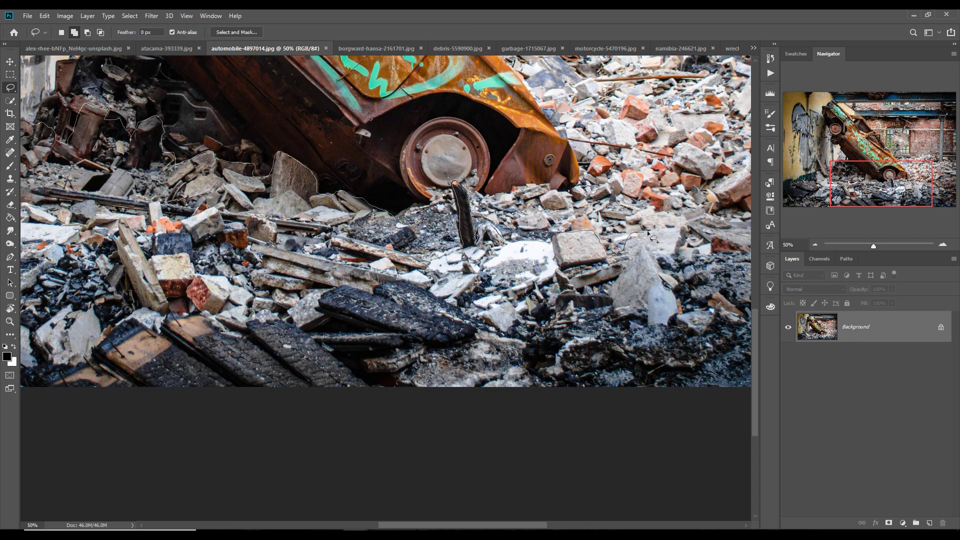
left_click_drag(648, 233, 536, 241)
- Scale the rubble to about 65%, heighten it along the canvas's lower left side and place its layer behind the van
left_click_drag(133, 433, 250, 423)
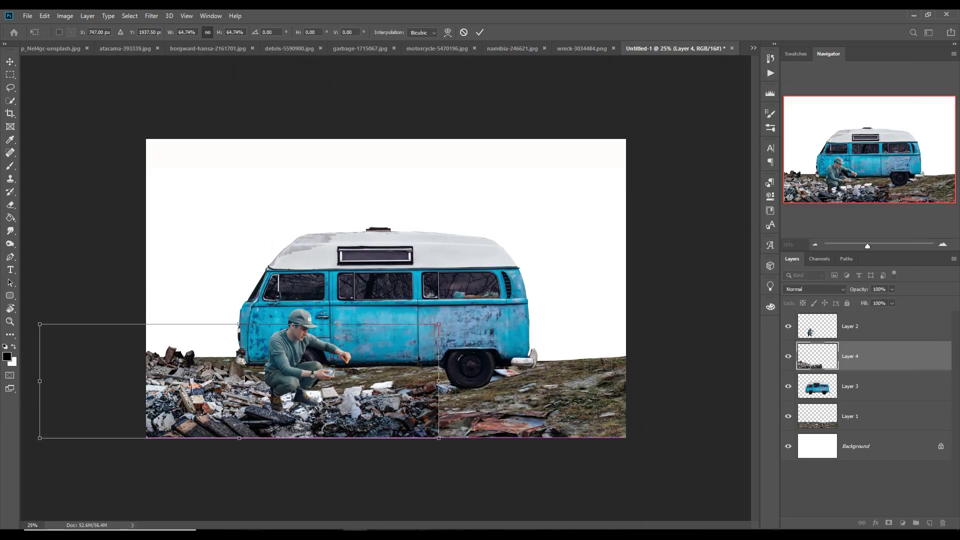
left_click_drag(296, 300, 303, 305)
left_click_drag(245, 379, 240, 359)
left_click_drag(295, 291, 299, 295)
key("Return")
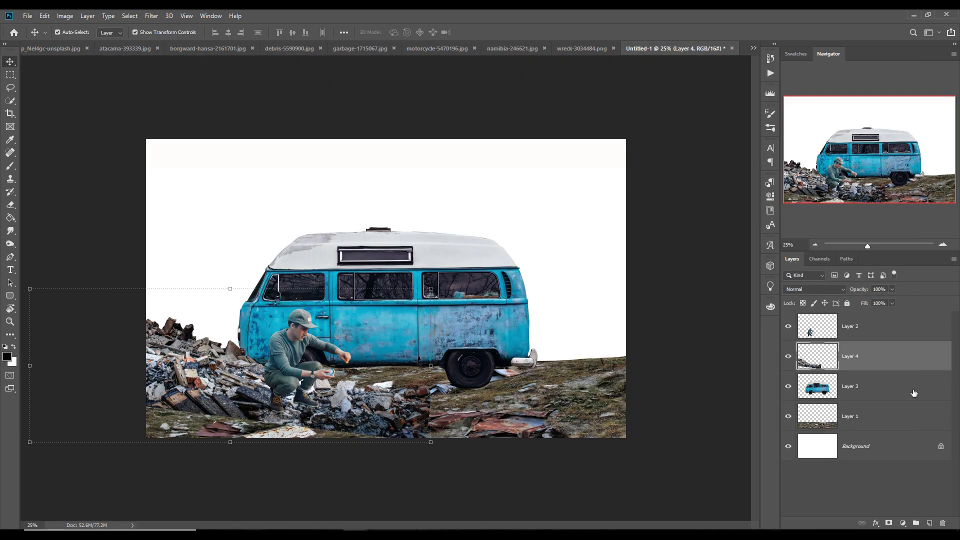
left_click_drag(820, 357, 818, 399)
- Duplicate the rubble layer and shift the copy down to cover the canvas's lower left corner
right_click(892, 385)
left_click(825, 145)
left_click(562, 158)
left_click_drag(232, 383, 236, 430)
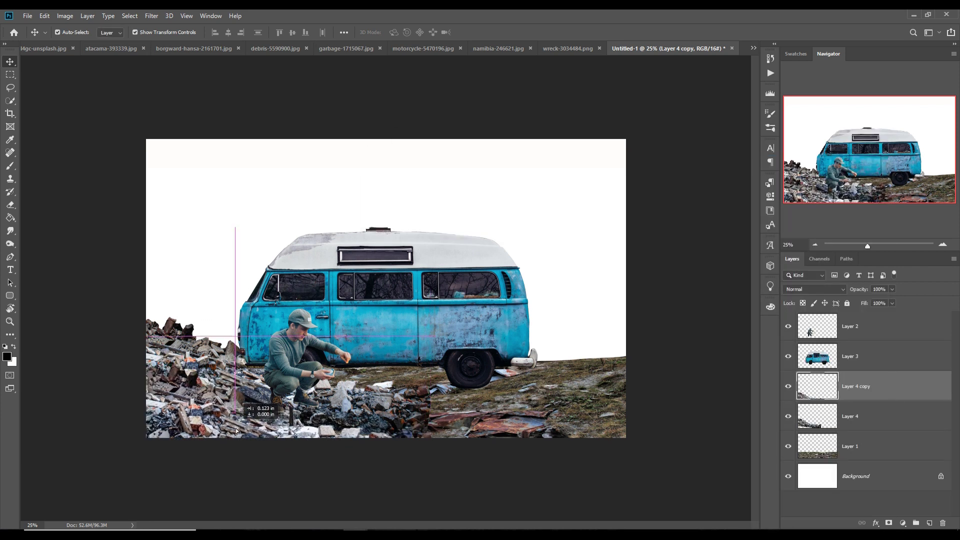
- Duplicate the rubble copy and place the new copy on the canvas's right side, behind the van's rear wheel
right_click(899, 392)
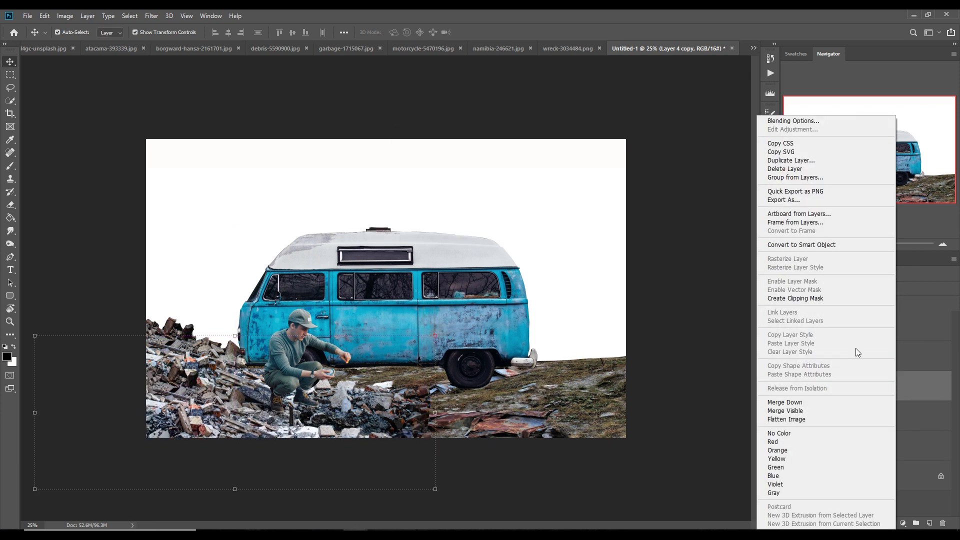
left_click(785, 160)
left_click(563, 158)
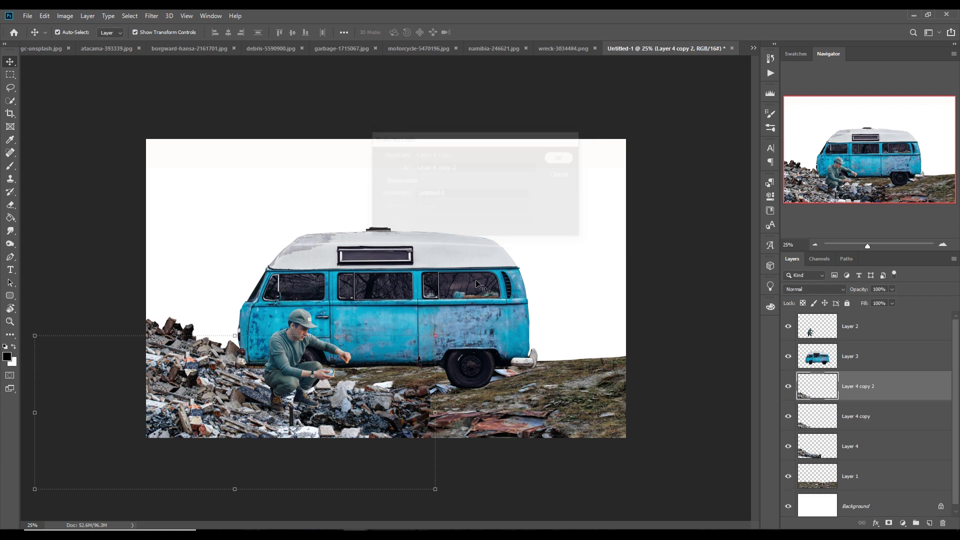
left_click_drag(240, 409, 665, 379)
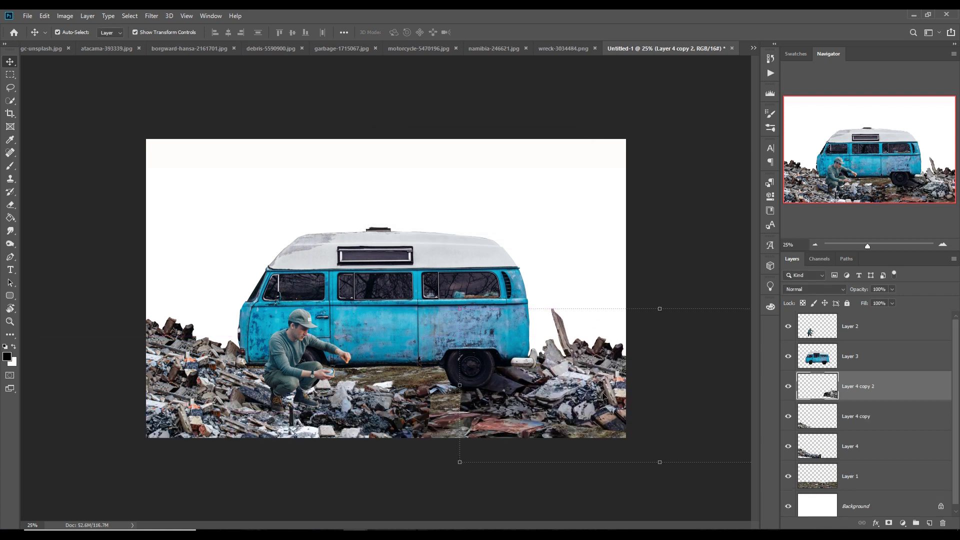
left_click_drag(592, 375, 593, 373)
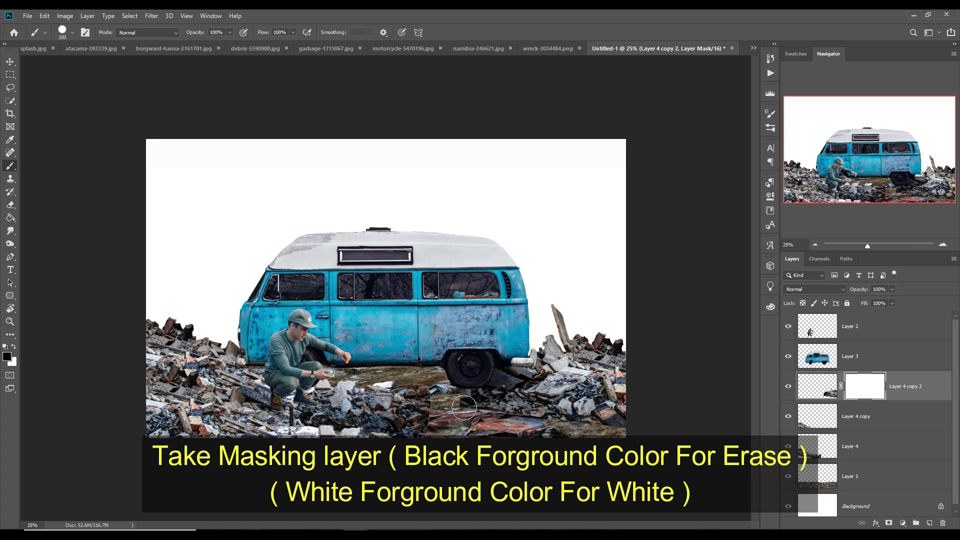
- Add a layer mask to the van layer and choose the Brush tool for masking the rear wheel's base
left_click(10, 62)
left_click(460, 340)
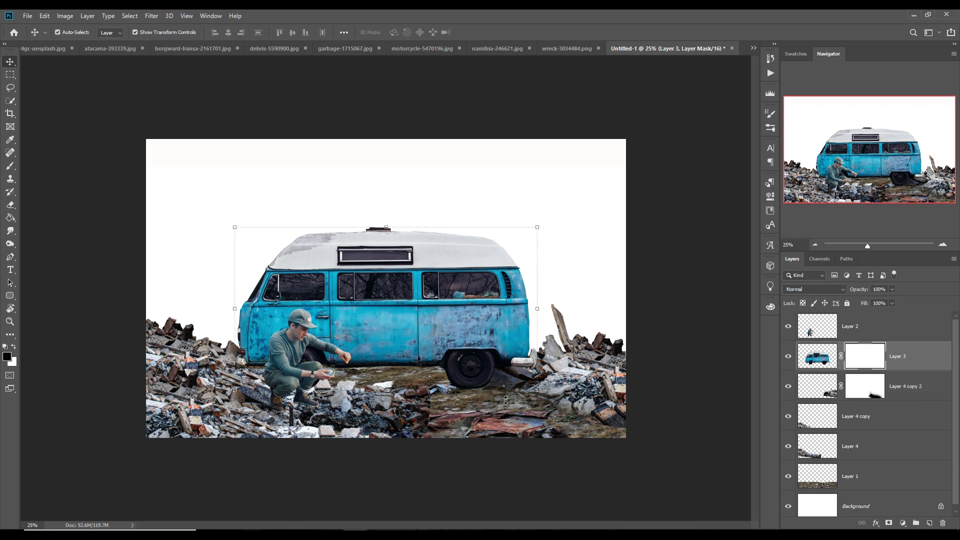
left_click(889, 523)
left_click(10, 167)
- Add a new layer for the shadow beneath the van's rear wheel, duplicate it and shift the copy towards the front wheel
left_click(929, 523)
left_click(10, 62)
key("ctrl+j")
left_click_drag(453, 382, 367, 381)
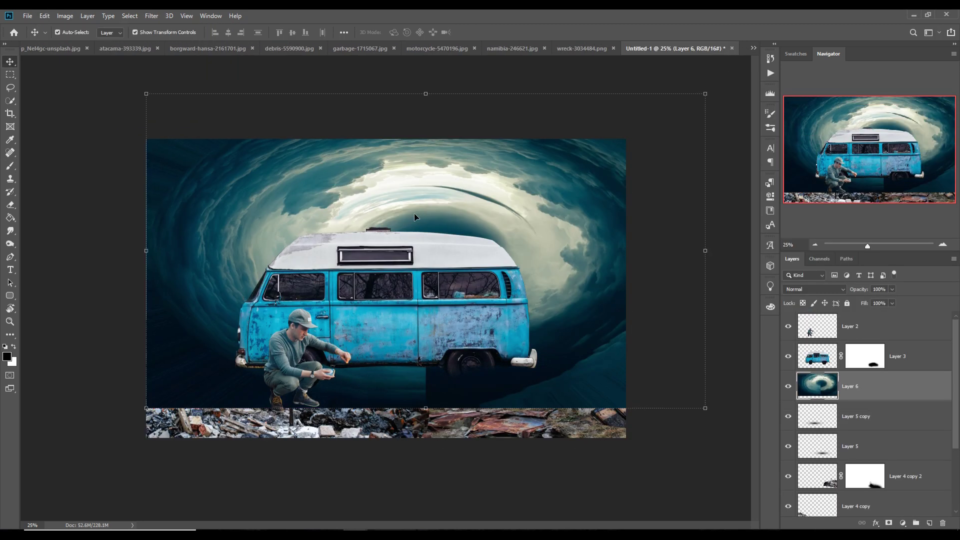
- Resize and position the swirling sky layer so that it fills the background above the ground
left_click_drag(434, 180, 450, 200)
key("Return")
- Add a layer mask to Layer 4 and brush out the left rubble's hard right edge to blend it into the ground
left_click(850, 412)
left_click(889, 523)
left_click_drag(430, 400, 452, 442)
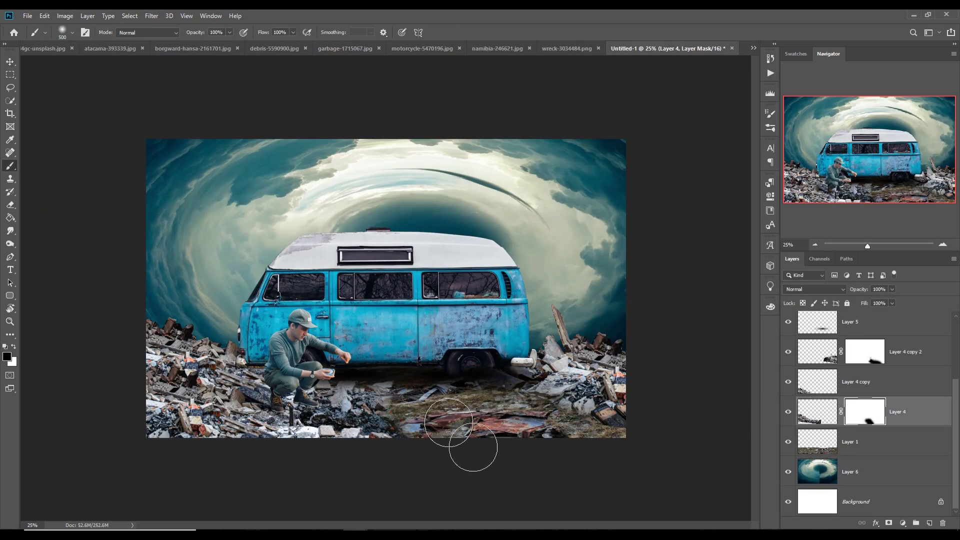
- Merge the left rubble layers and darken the rubble with clipped Curves adjustments, lowering input 195 to output 151 on the right pile
key("ctrl+e")
left_click(903, 523)
left_click_drag(688, 292, 697, 310)
double_click(838, 411)
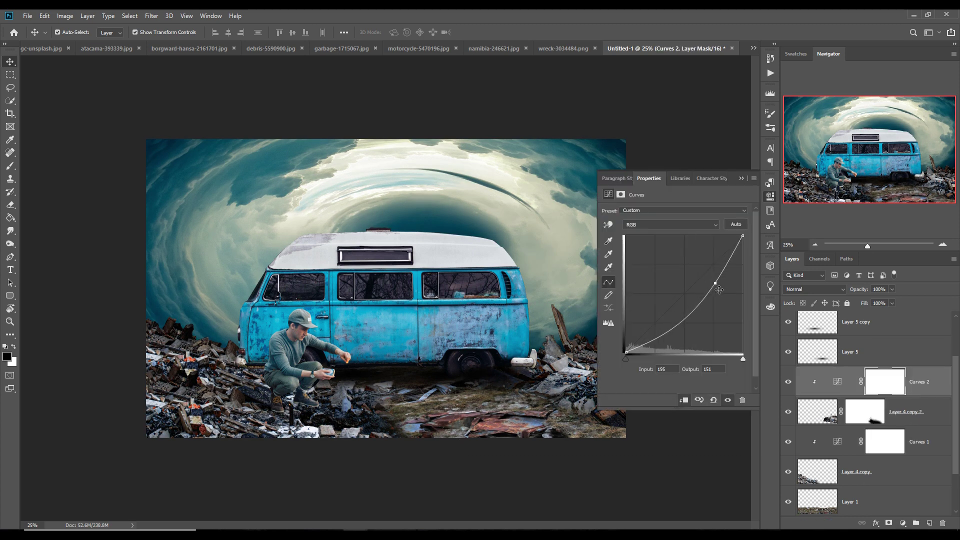
left_click(151, 16)
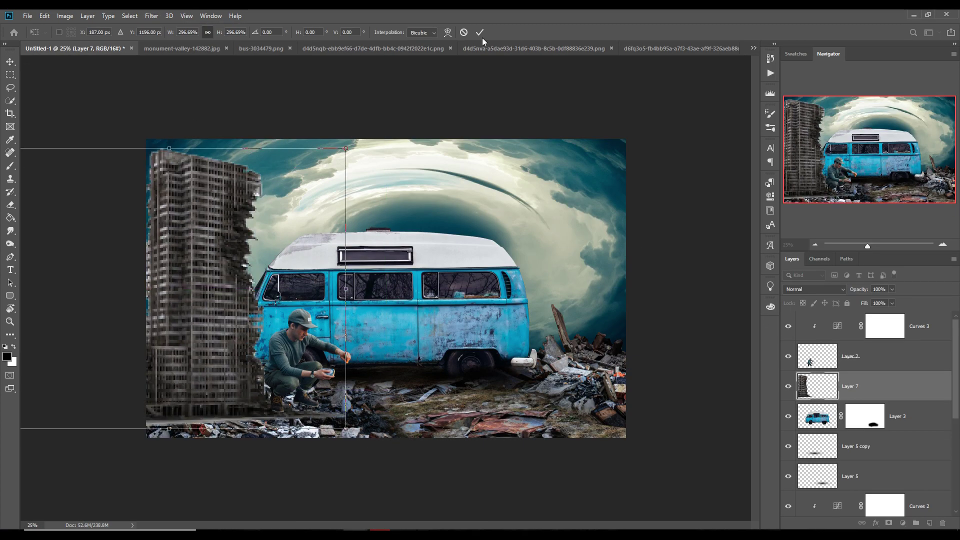
- Tilt the ruined building beside the van's front and scale the smaller building into place behind the van's rear
left_click_drag(449, 112, 437, 119)
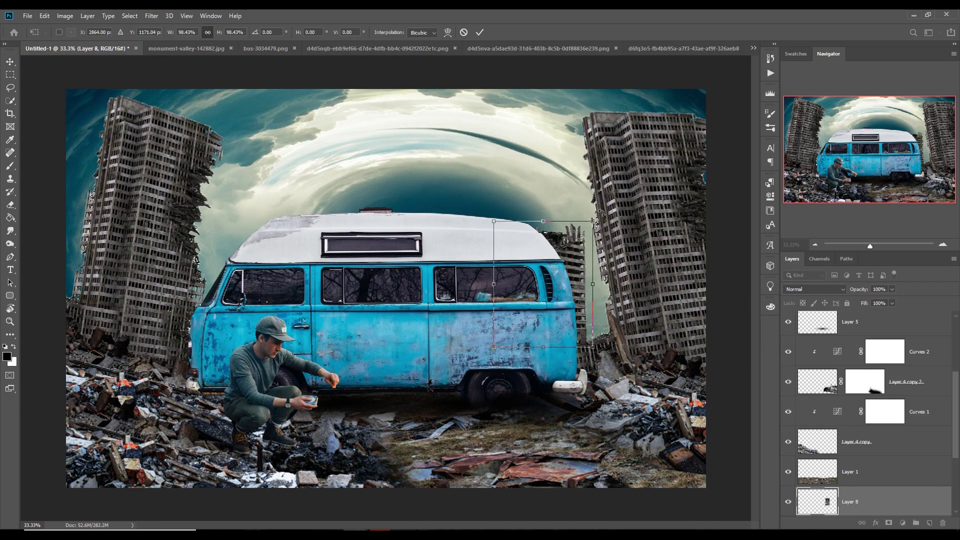
key("ctrl+t")
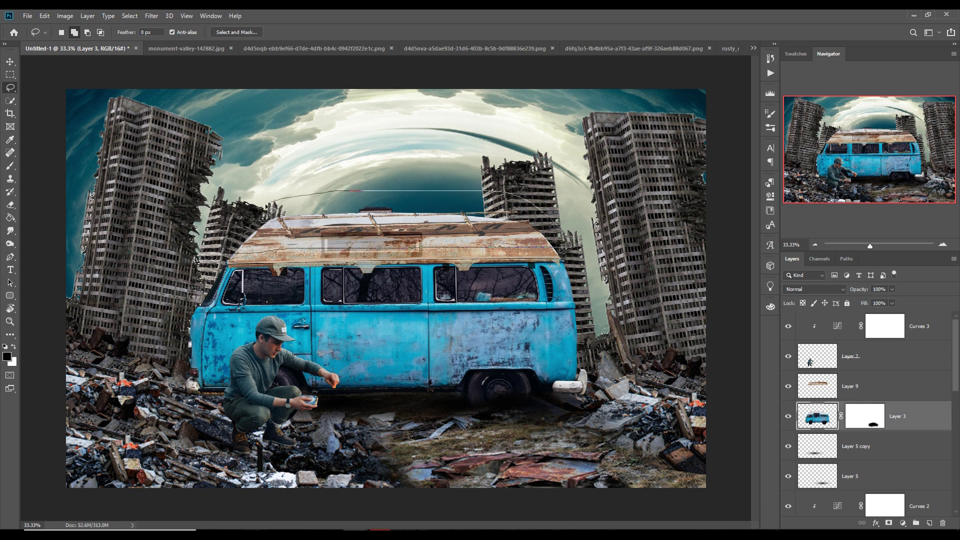
- Warp the rusty roof layer to fit the van's roofline and lasso the van's side windows
left_click(45, 15)
left_click(182, 308)
left_click_drag(373, 225, 374, 232)
key("Return")
left_click_drag(230, 267, 459, 316)
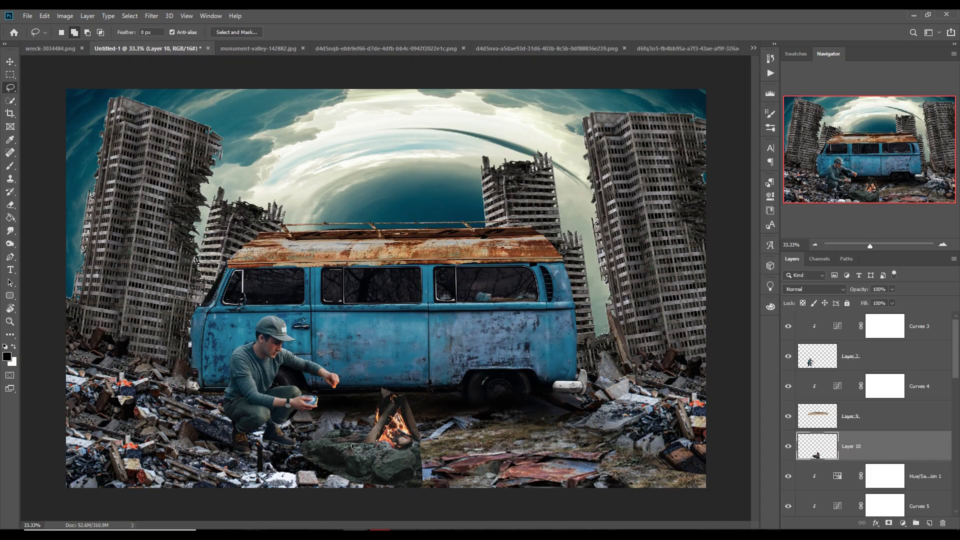
- Flip the copied campfire stones on Layer 11 horizontally
left_click(44, 15)
mouse_move(100, 245)
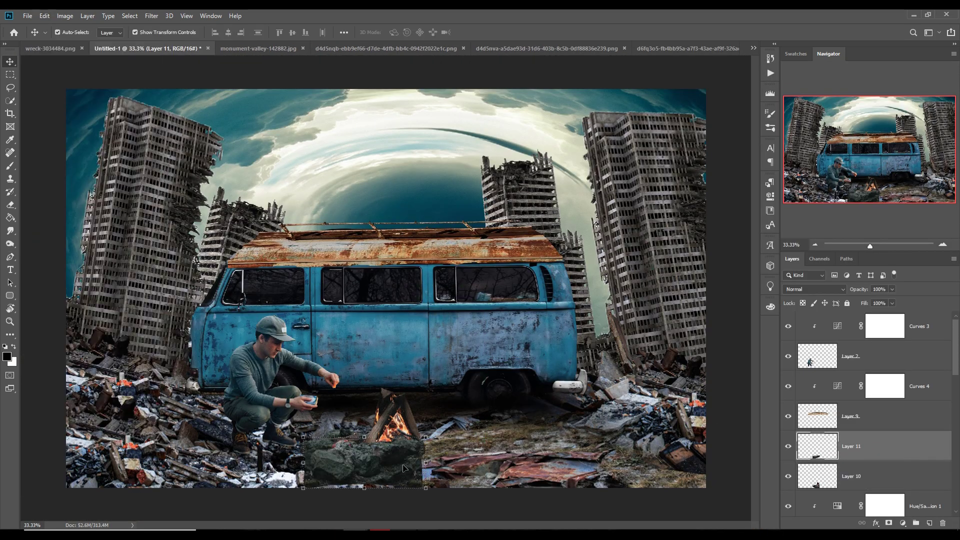
left_click(183, 356)
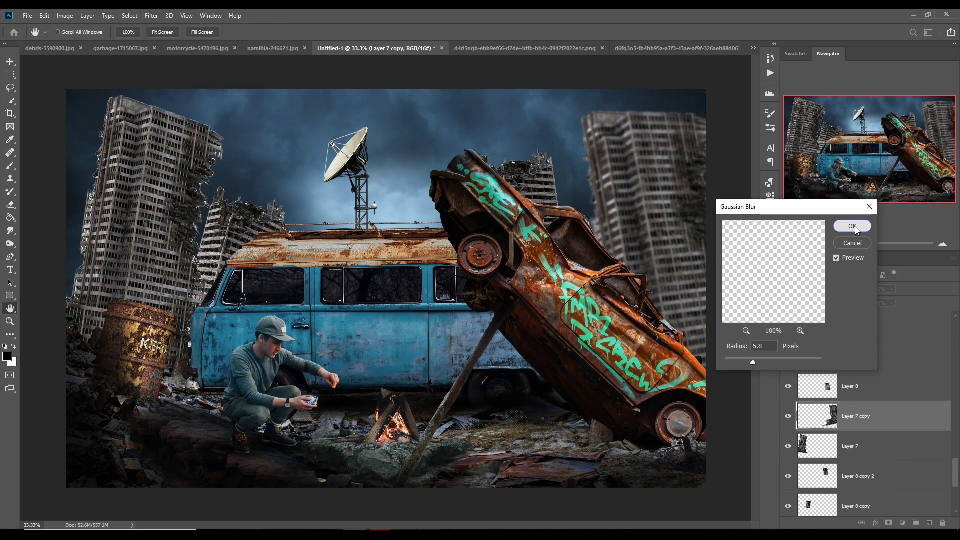
- Apply a Gaussian Blur with a 5.8-pixel radius to the large building on Layer 7 copy and toggle its visibility
left_click(852, 226)
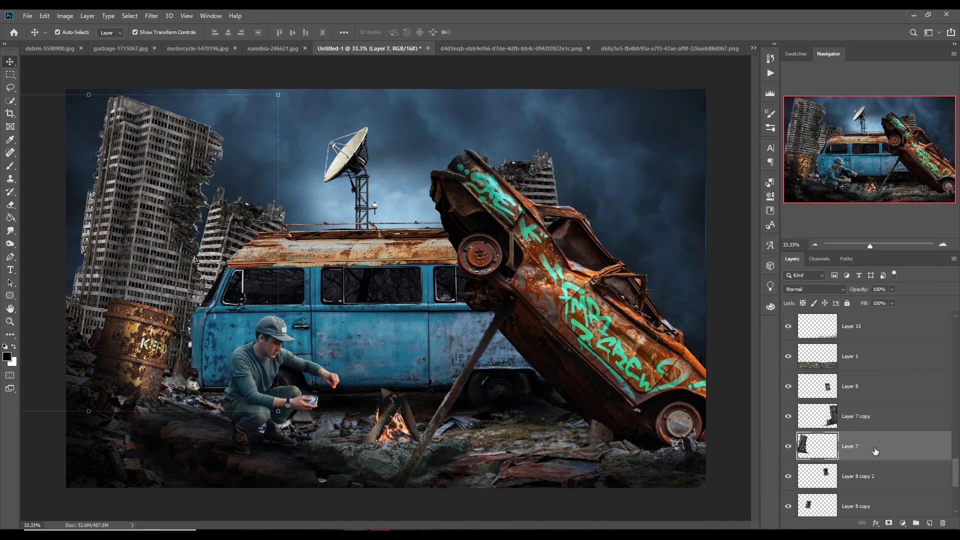
left_click(793, 421)
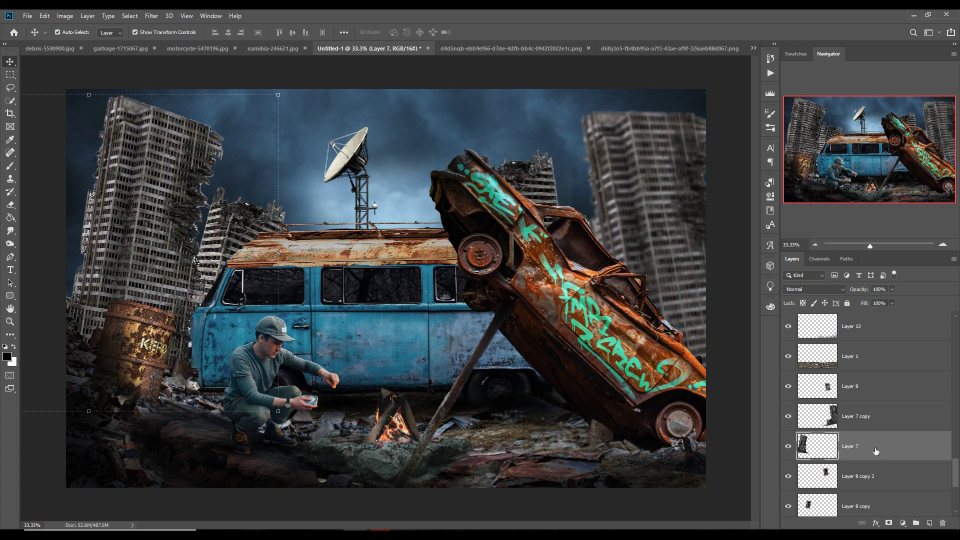
- Blur the small building behind the wrecked car, Layer 8 copy 2, with a 5.8-pixel Gaussian Blur
left_click(789, 478)
left_click(813, 481)
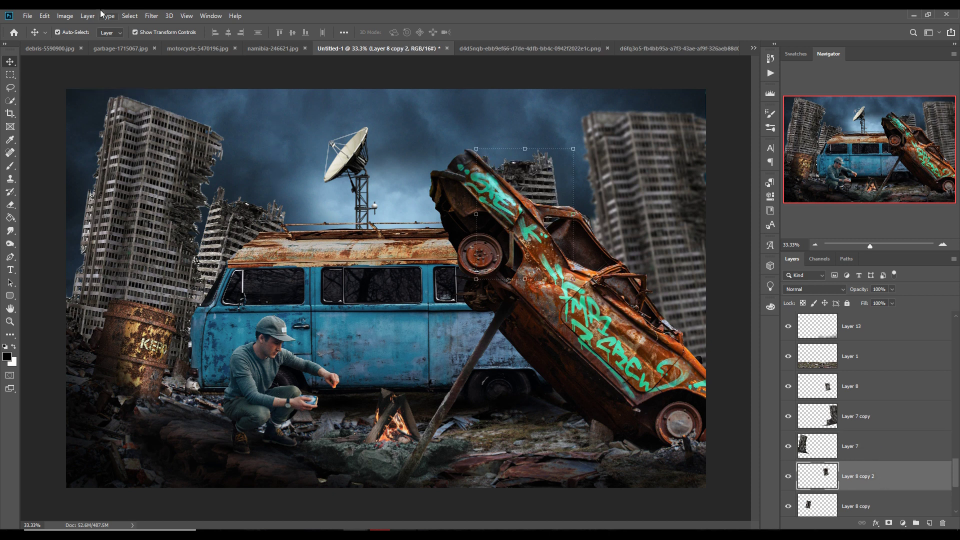
left_click(129, 15)
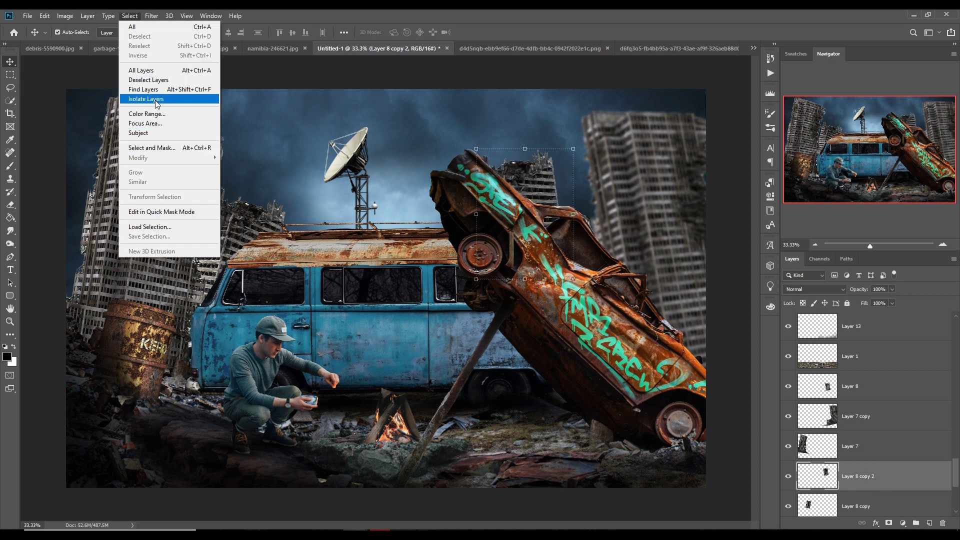
mouse_move(152, 16)
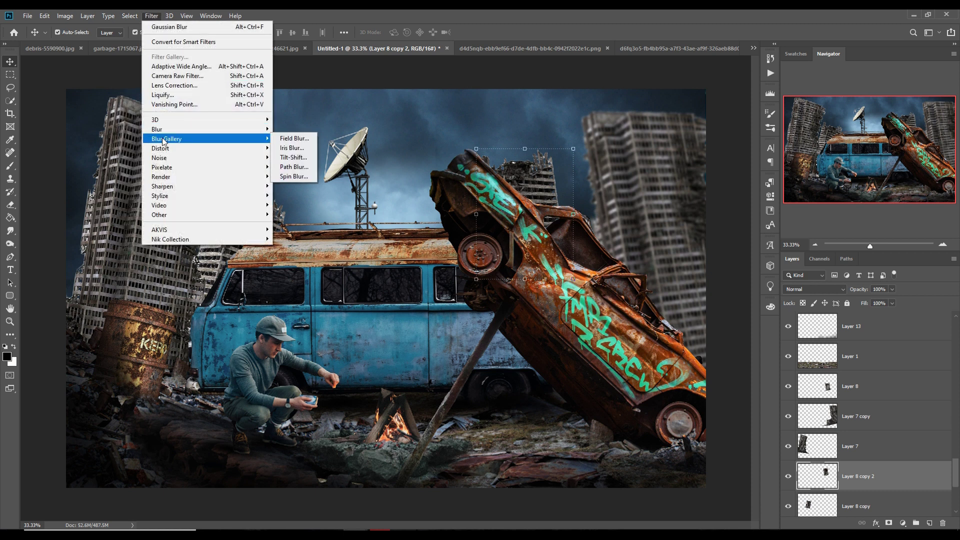
mouse_move(165, 130)
left_click(305, 167)
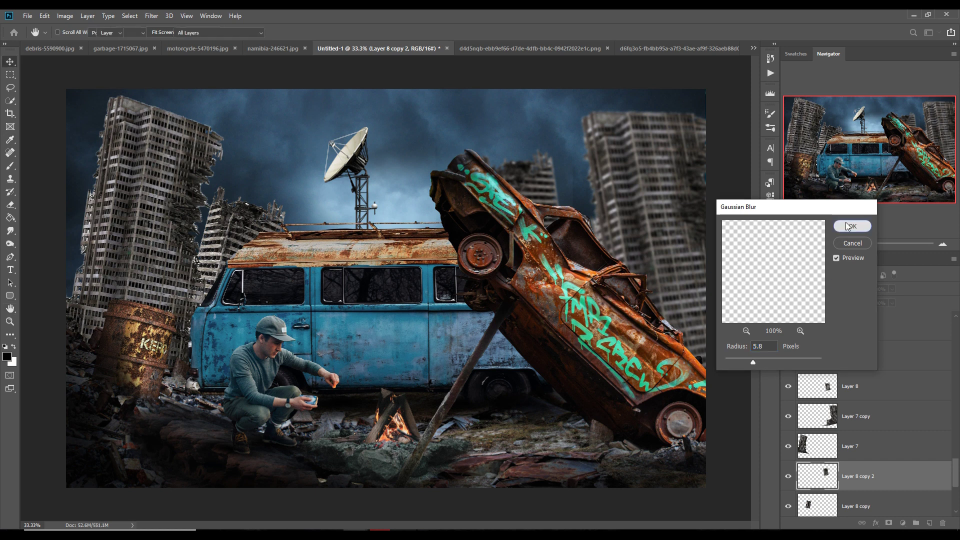
left_click(852, 226)
- Blur the large building above the rusty barrel, Layer 7, with a 5.8-pixel Gaussian Blur
key("v")
left_click(138, 180)
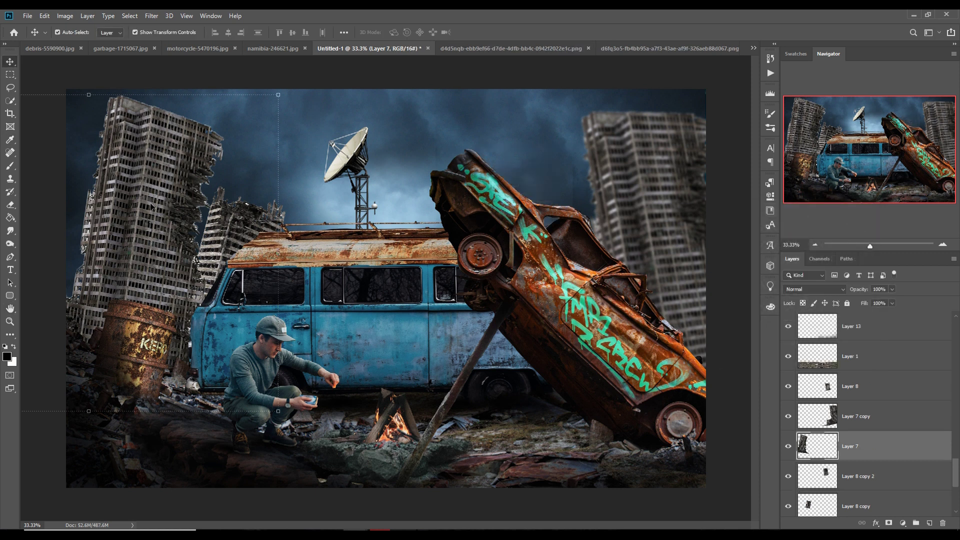
left_click(794, 422)
left_click(794, 423)
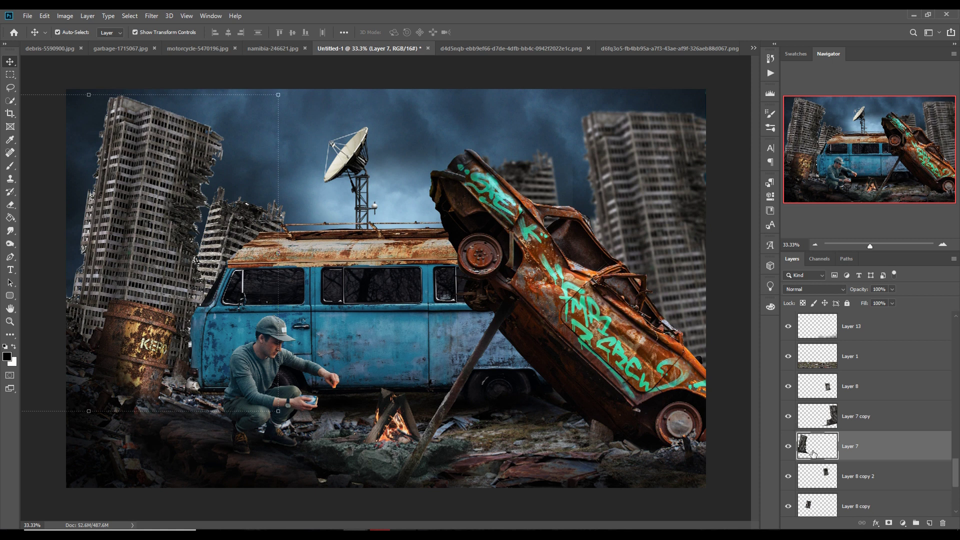
left_click(153, 15)
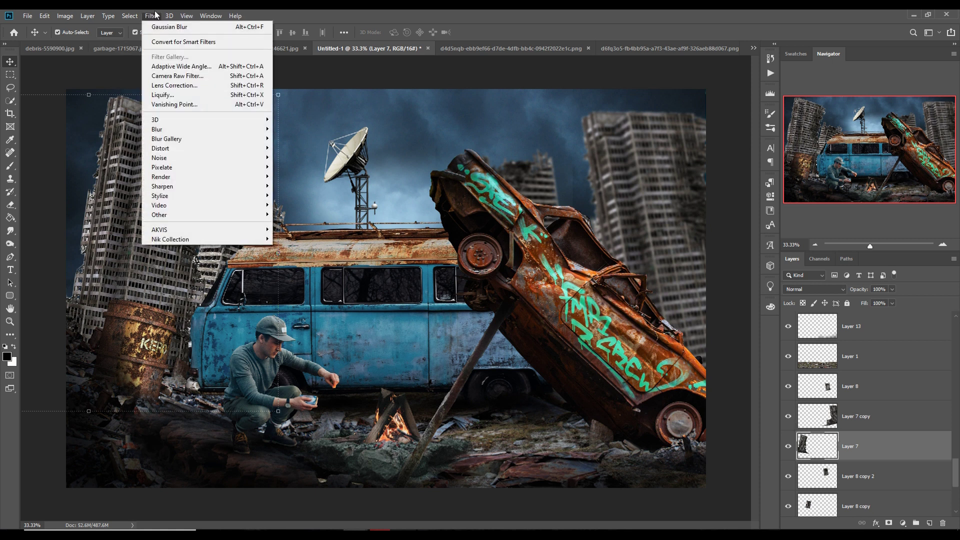
mouse_move(170, 130)
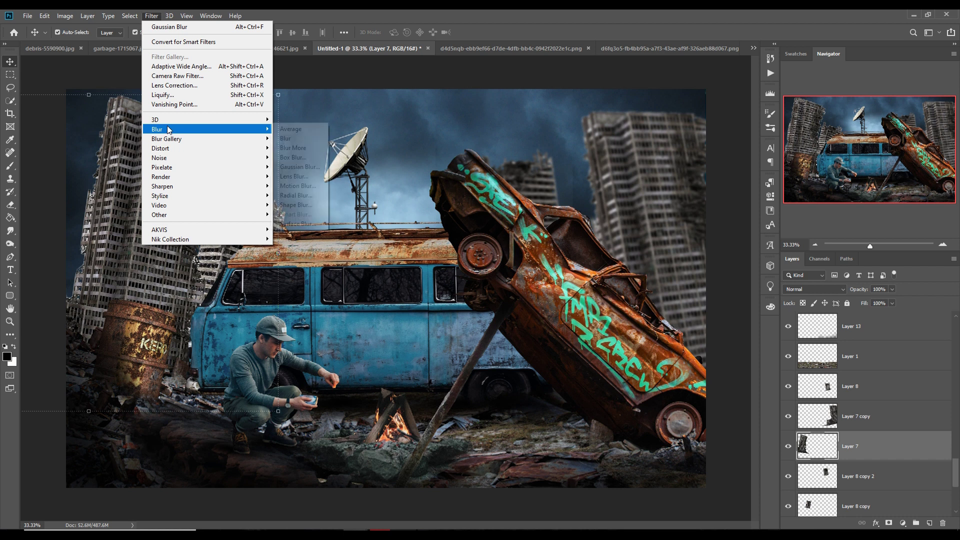
left_click(299, 167)
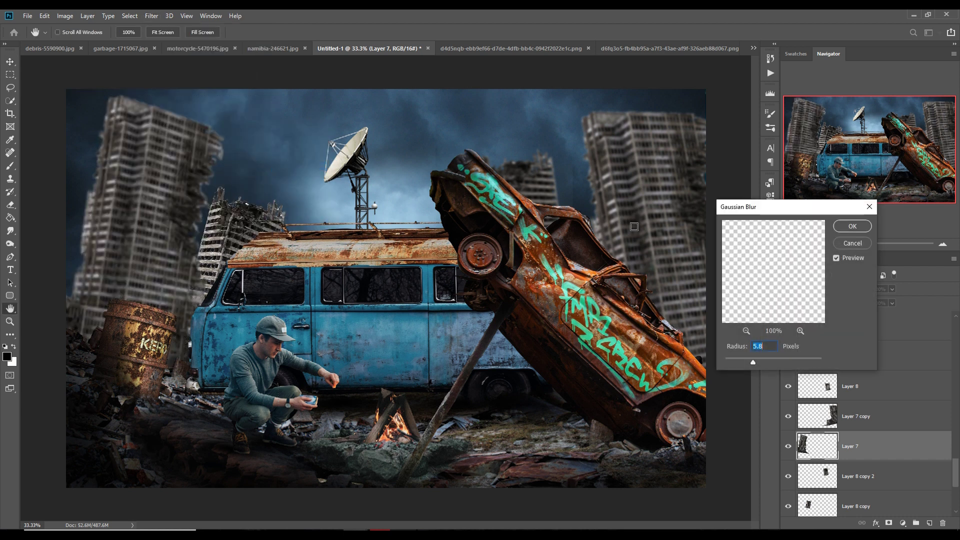
left_click(841, 230)
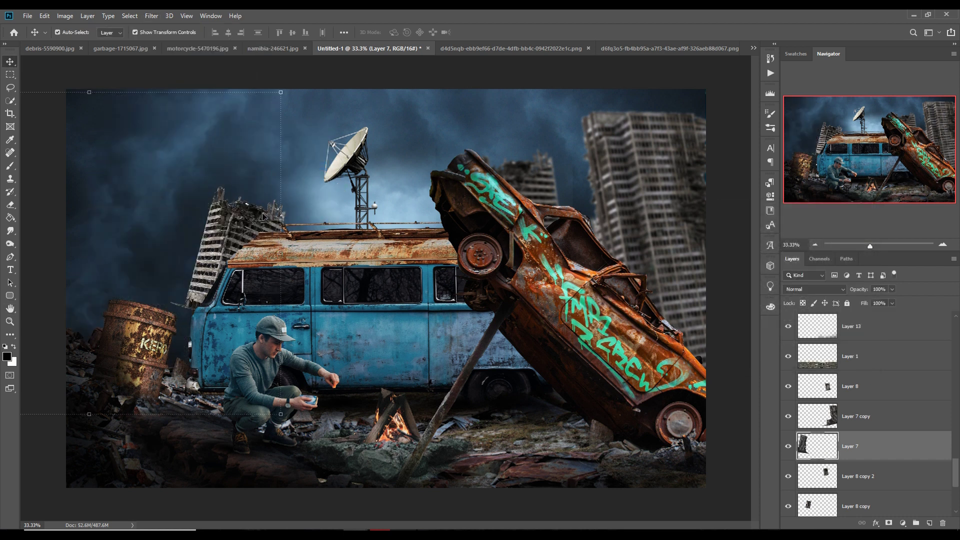
- Blur the small building behind the van's front, Layer 8 copy, with a 5.8-pixel Gaussian Blur
left_click(245, 223)
left_click(151, 16)
mouse_move(168, 129)
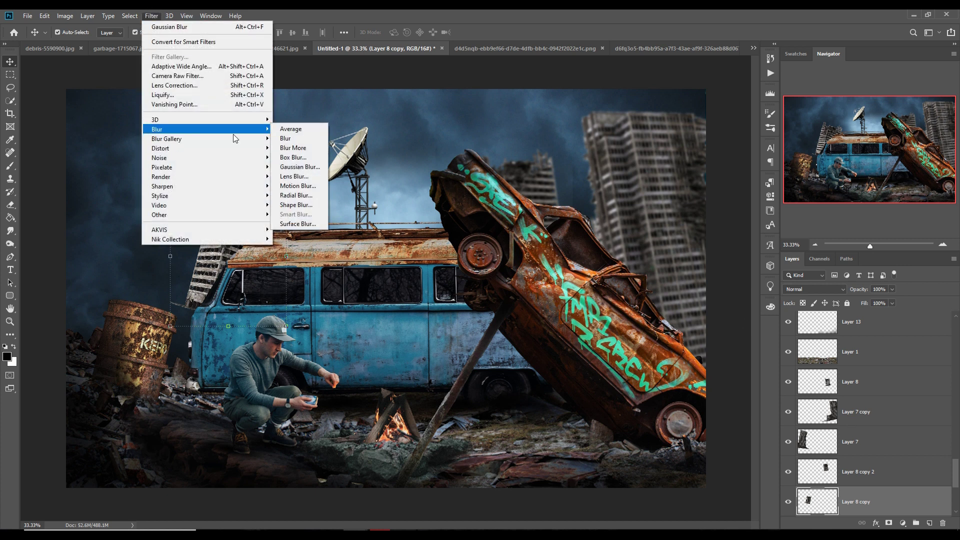
left_click(320, 168)
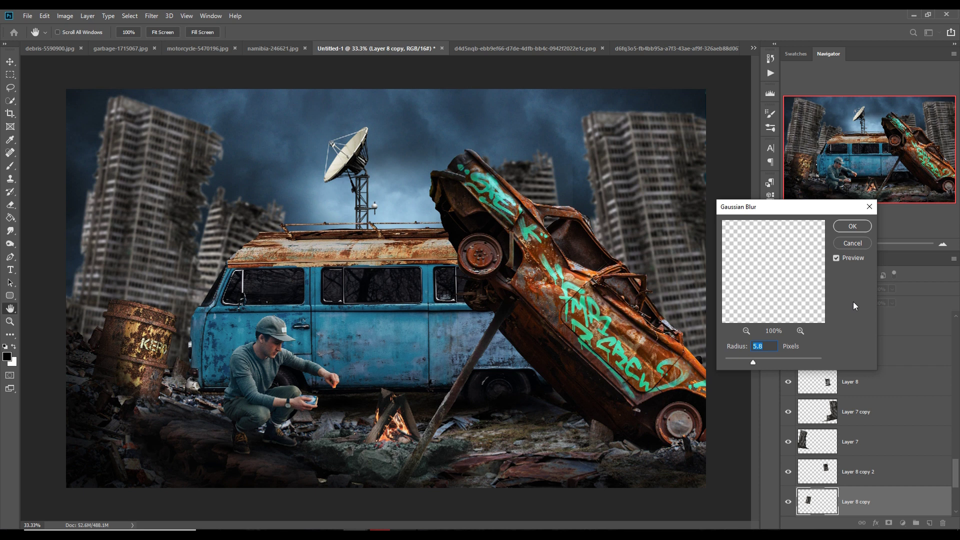
left_click(853, 227)
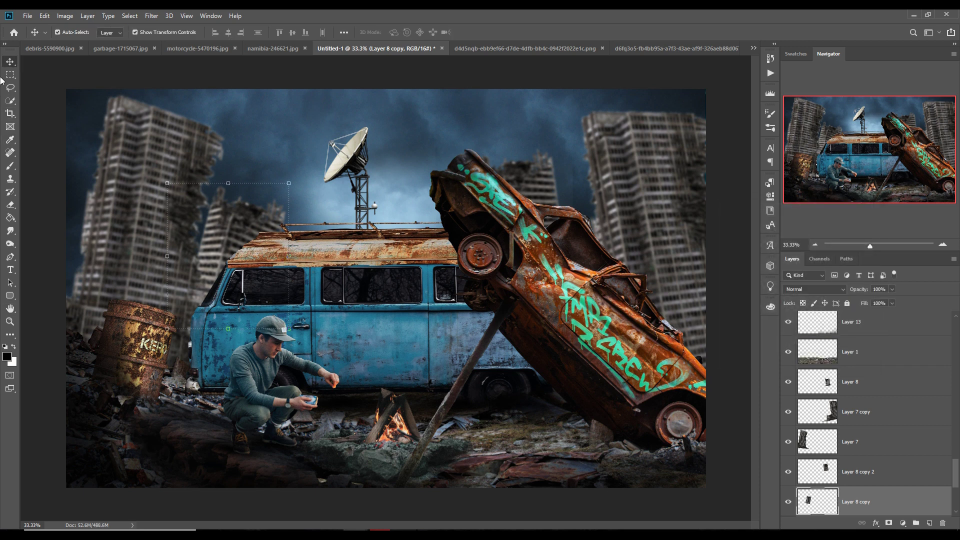
- Adjust the Curves 3 layer clipped to the crouching man, setting the curve point to input 150, output 99
scroll(947, 396, "up", 10)
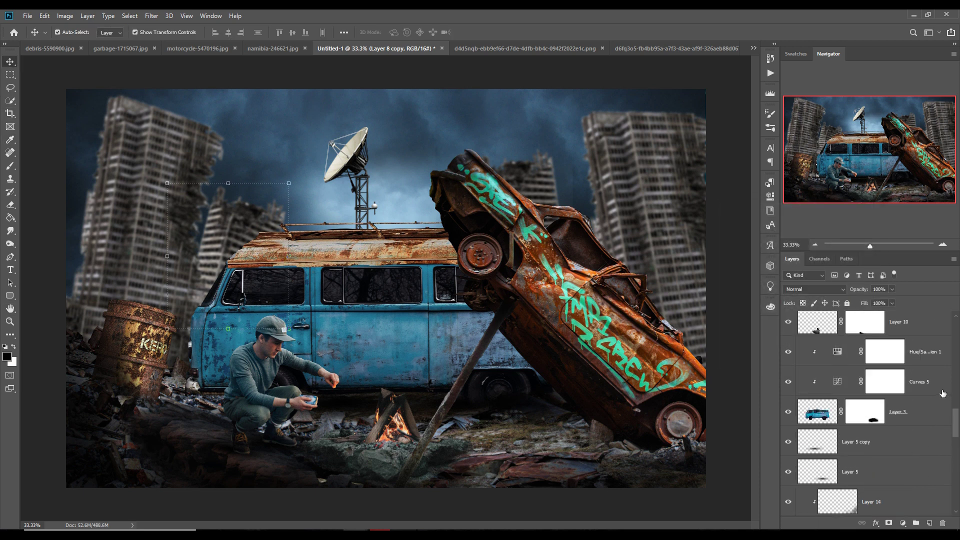
scroll(943, 393, "up", 10)
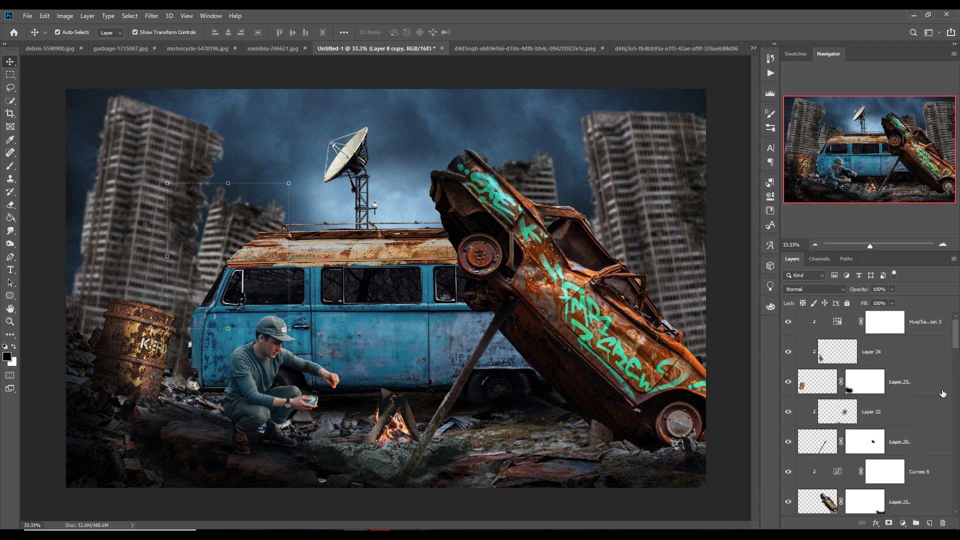
left_click(933, 329)
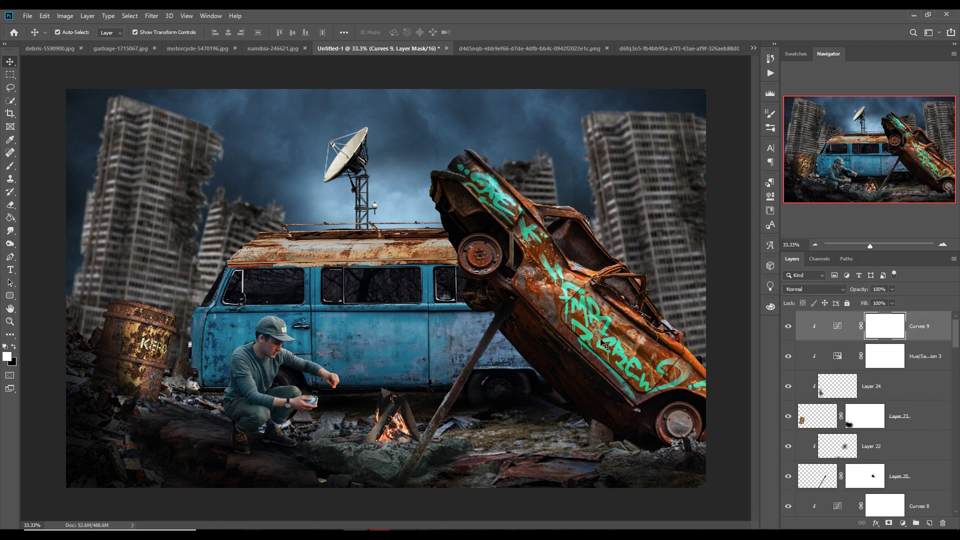
left_click(268, 365)
key("x")
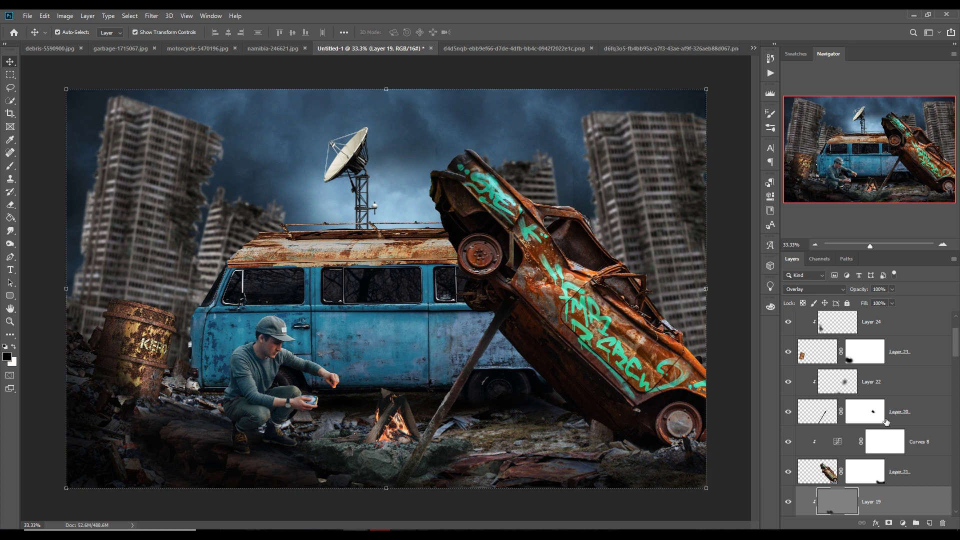
scroll(886, 422, "down", 2)
scroll(885, 420, "down", 1)
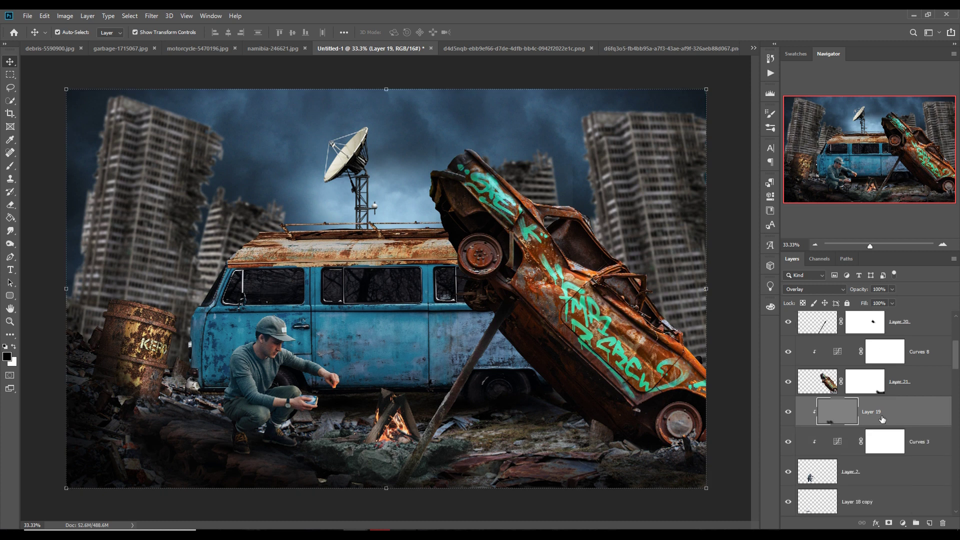
left_click(830, 476)
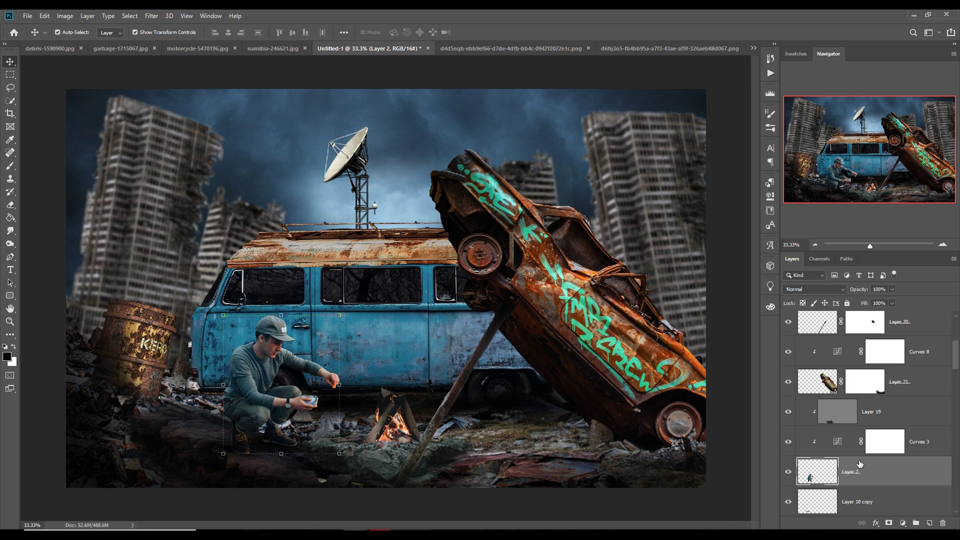
double_click(899, 439)
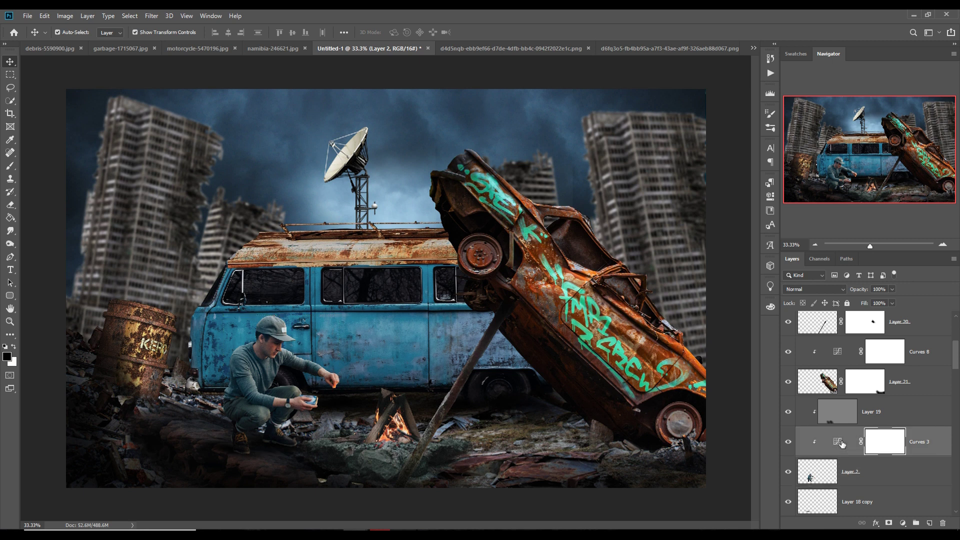
left_click_drag(694, 310, 699, 312)
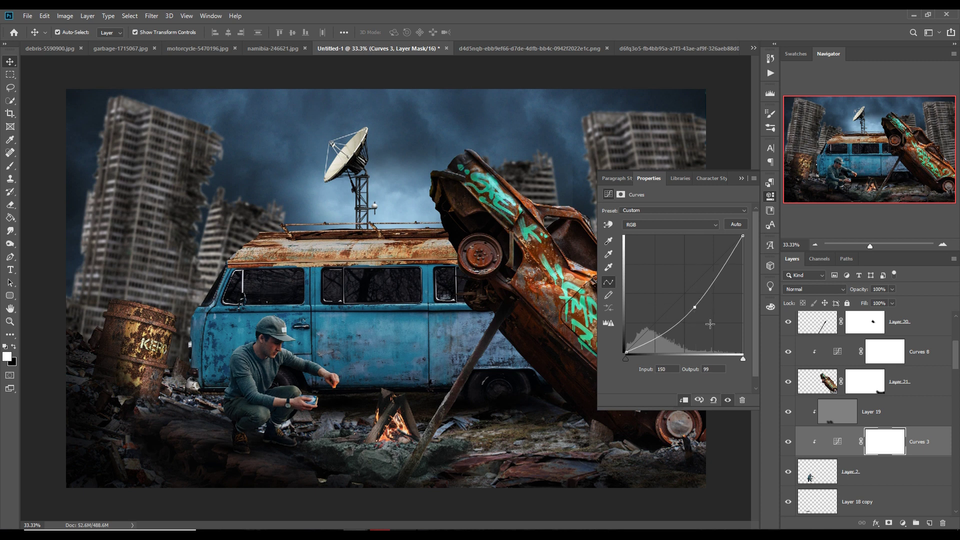
left_click(741, 178)
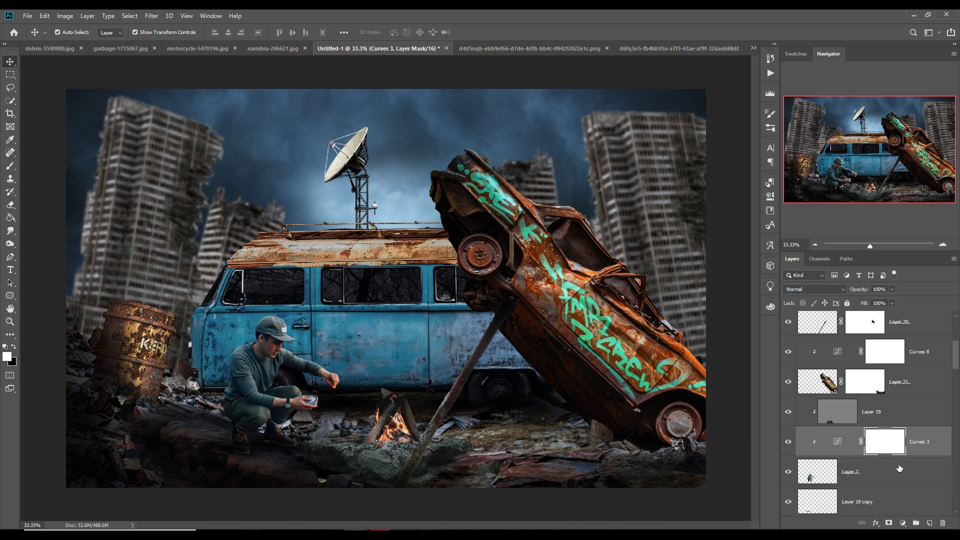
- Add a Curves adjustment above Layer 7 copy and pull the curve down to darken the ruined building
scroll(940, 432, "down", 3)
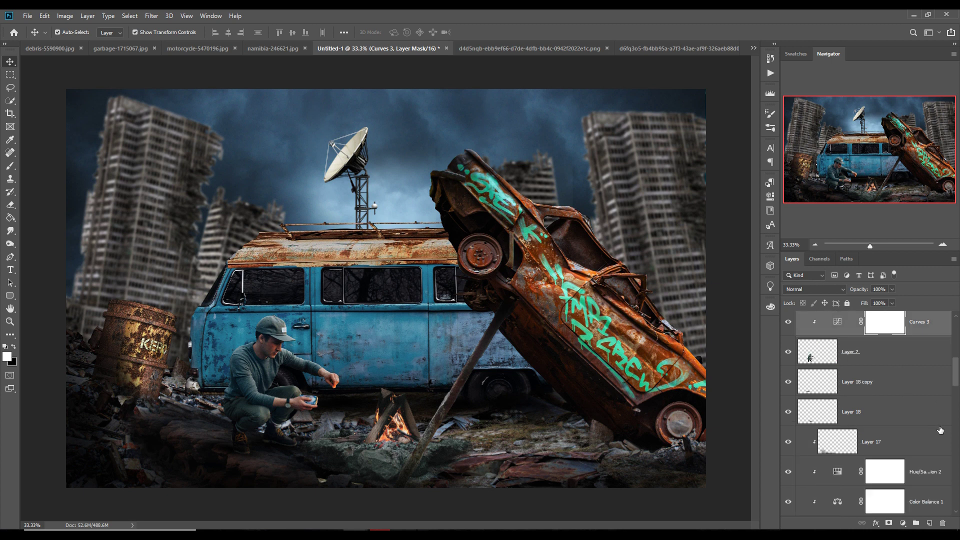
scroll(929, 419, "down", 3)
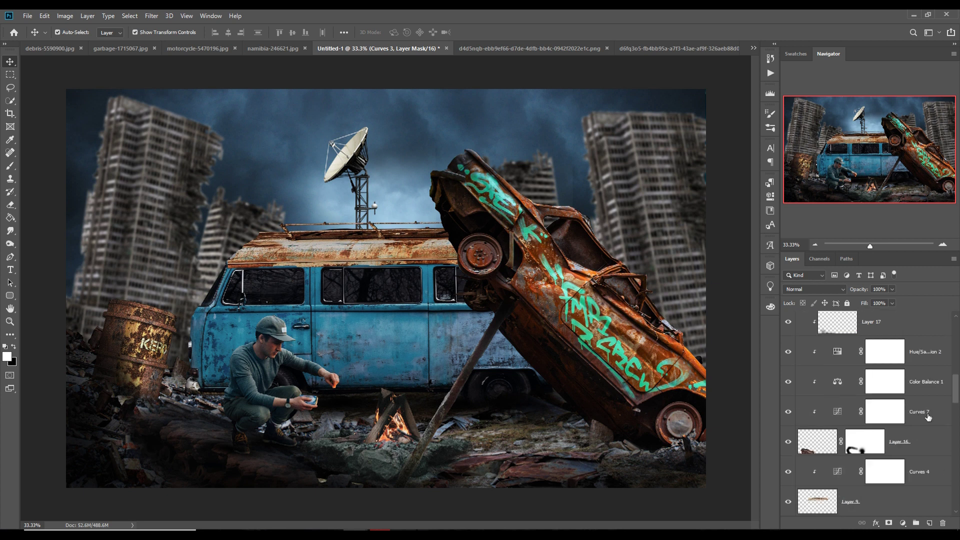
scroll(936, 426, "down", 5)
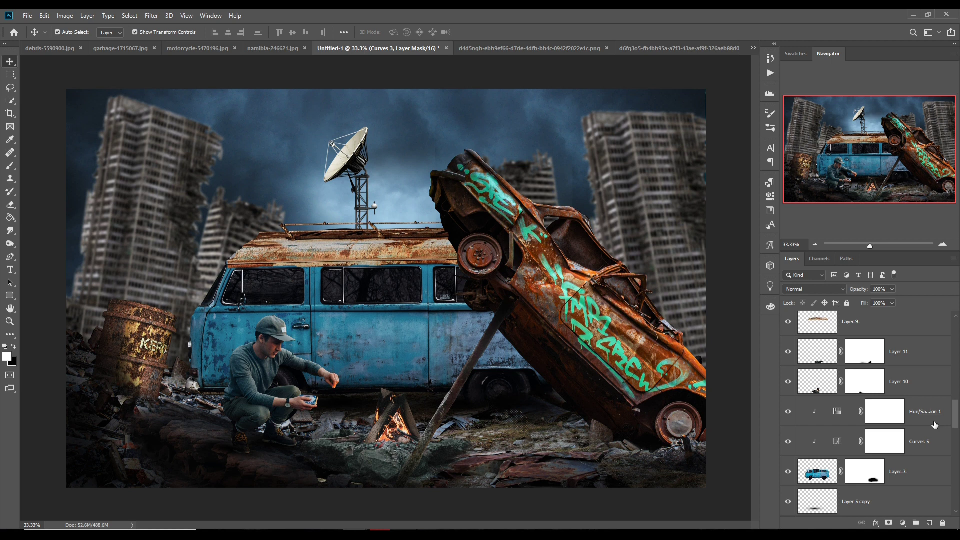
scroll(933, 424, "down", 7)
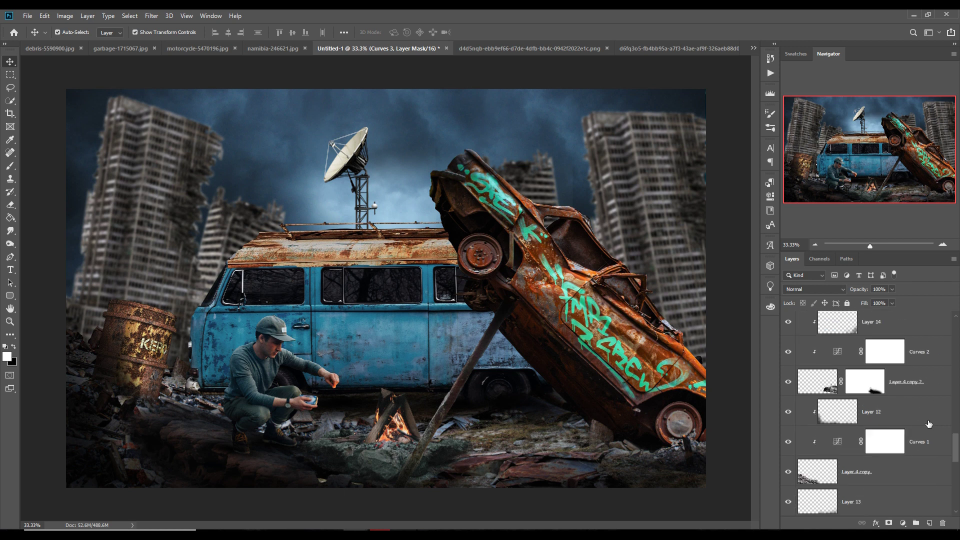
scroll(929, 425, "down", 6)
left_click(876, 415)
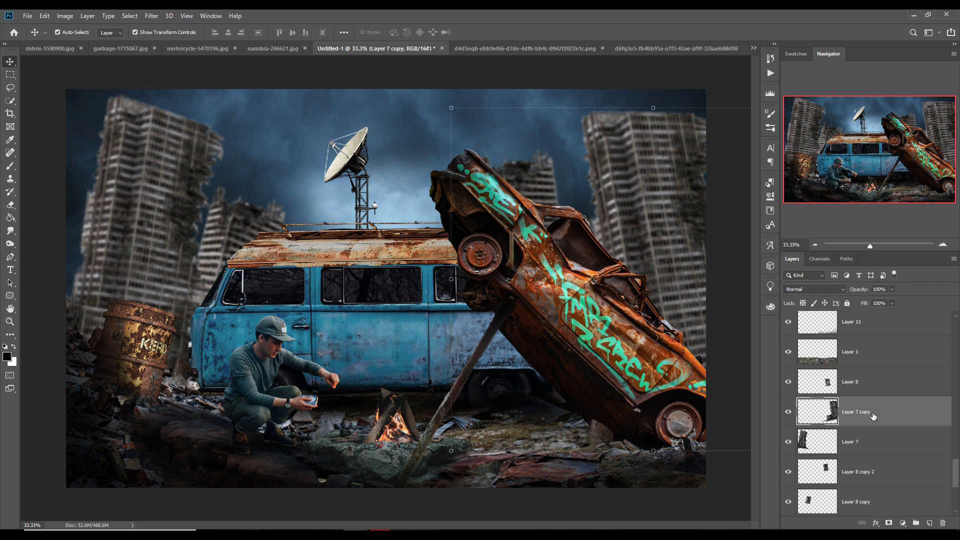
left_click(903, 522)
left_click(901, 400)
left_click_drag(693, 296, 698, 317)
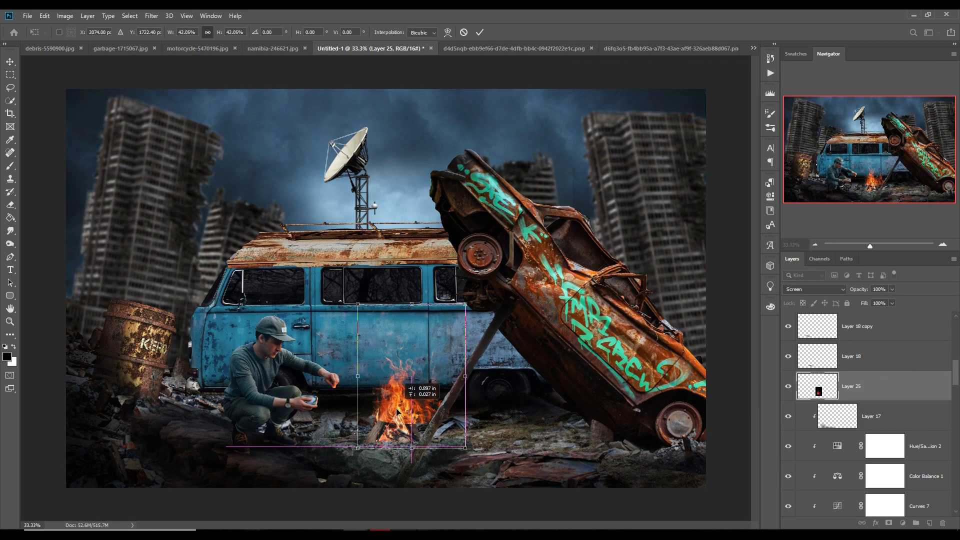
- Transform the campfire layer, then mask it and softly brush around the fire's base to blend it into the ground
left_click(44, 15)
mouse_move(65, 245)
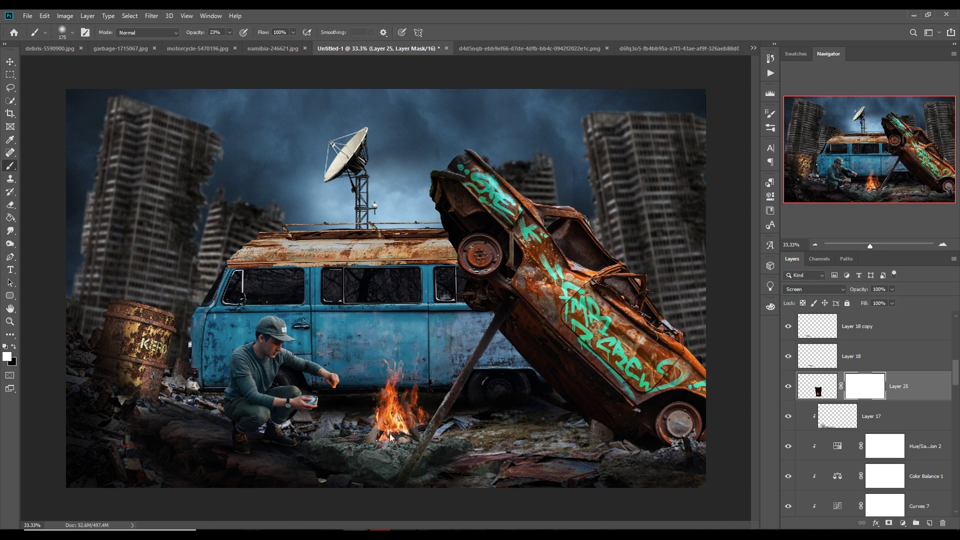
left_click_drag(395, 435, 429, 444)
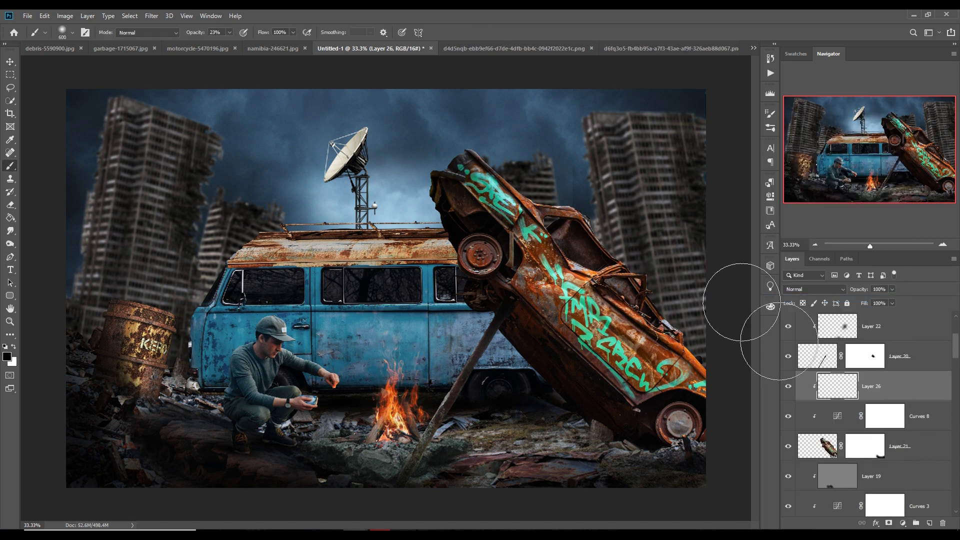
- Darken the wrecked car with soft black brushing at 23% opacity on Layer 26, clipped above its Curves 8 adjustment
mouse_move(740, 290)
left_mouse_down()
mouse_move(691, 339)
mouse_move(695, 363)
left_mouse_up()
key("v")
- Add a new empty layer directly above the van's Hue/Saturation 1 adjustment
left_click(380, 330)
scroll(928, 362, "up", 1)
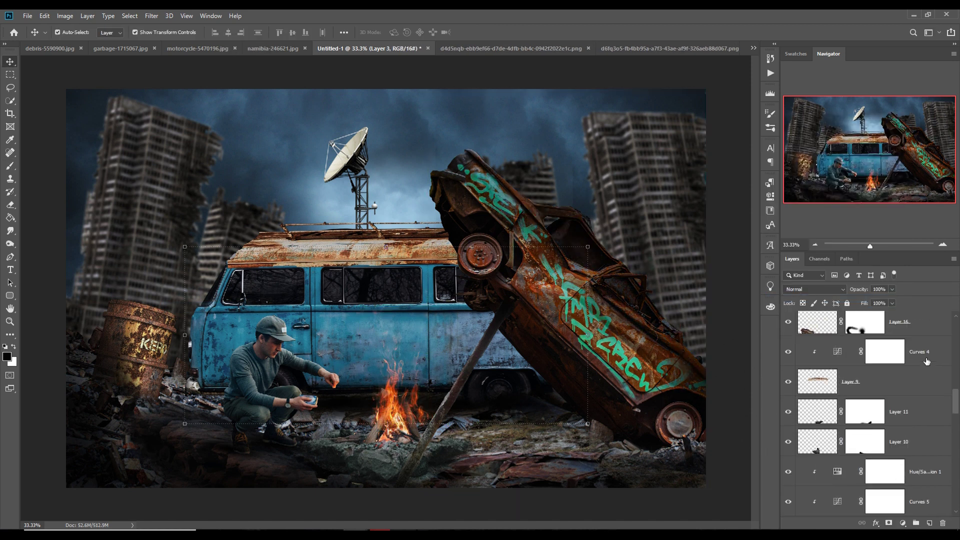
left_click(916, 388)
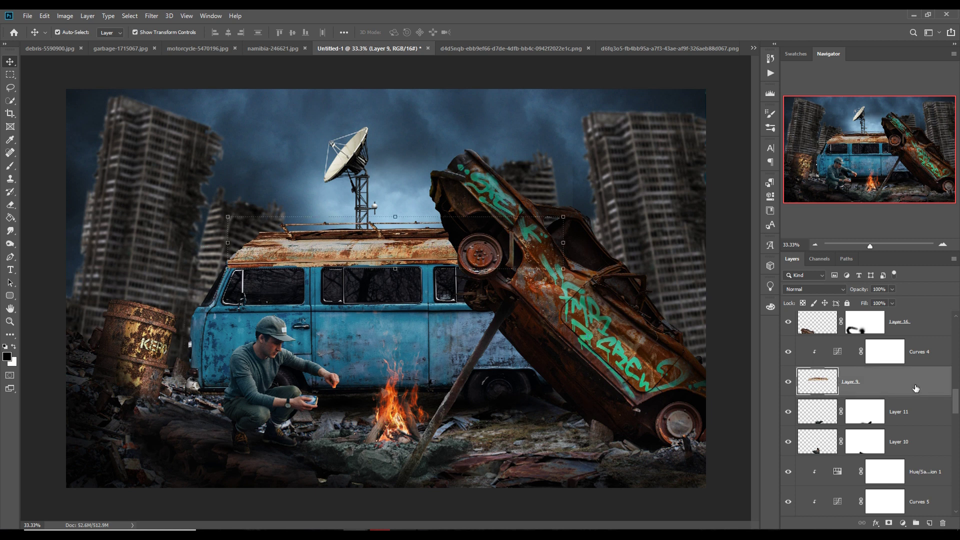
scroll(916, 388, "down", 1)
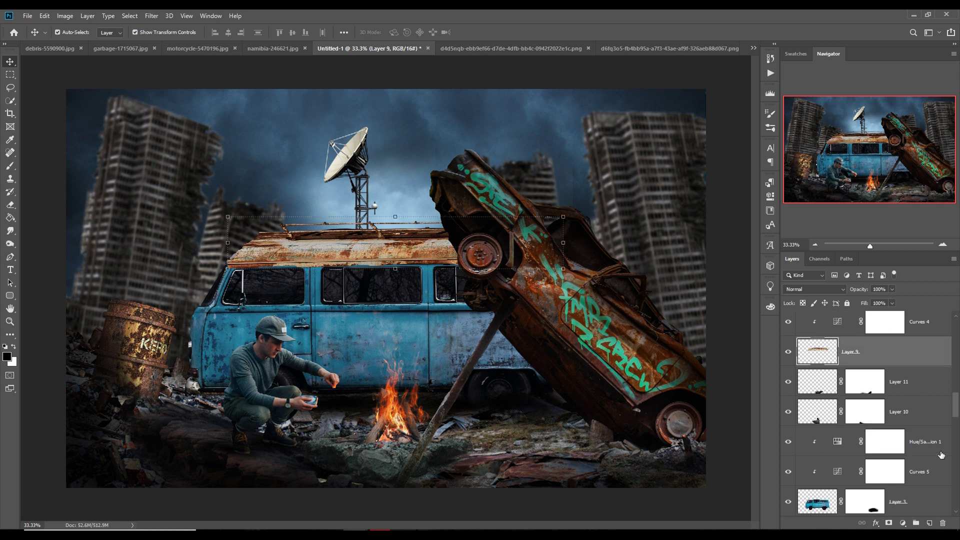
left_click(928, 440)
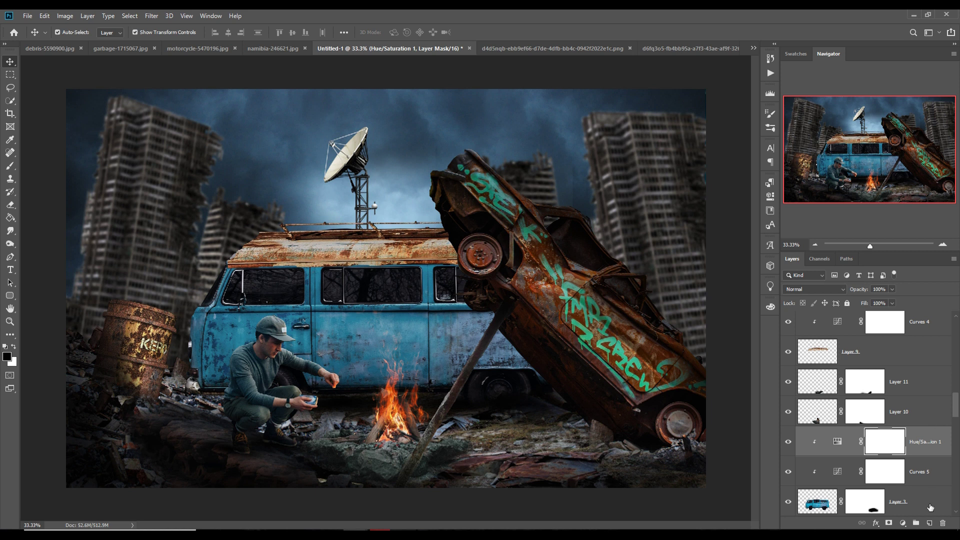
left_click(930, 523)
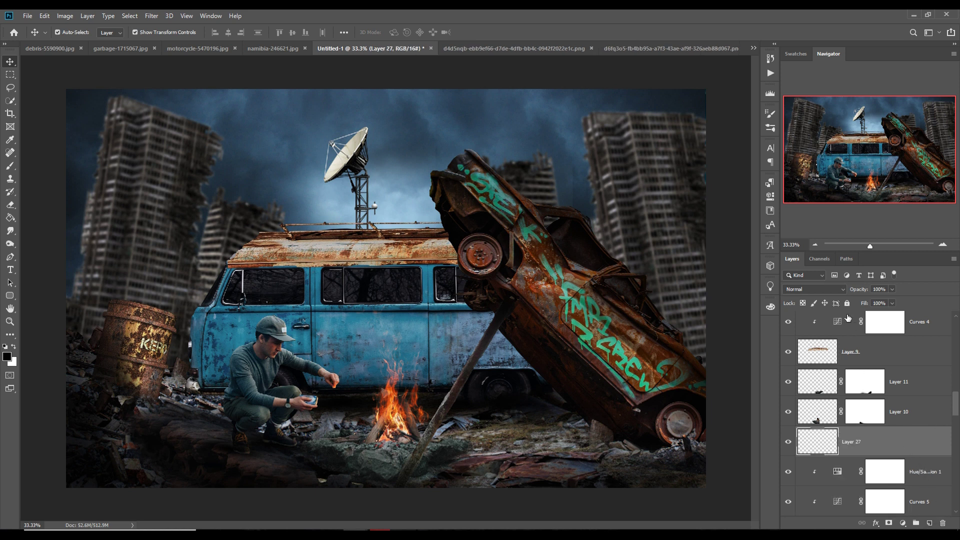
- Set the new layer's blend mode to Linear Dodge (Add) and clip it to the van
left_click(815, 289)
left_click(816, 400)
left_click(835, 290)
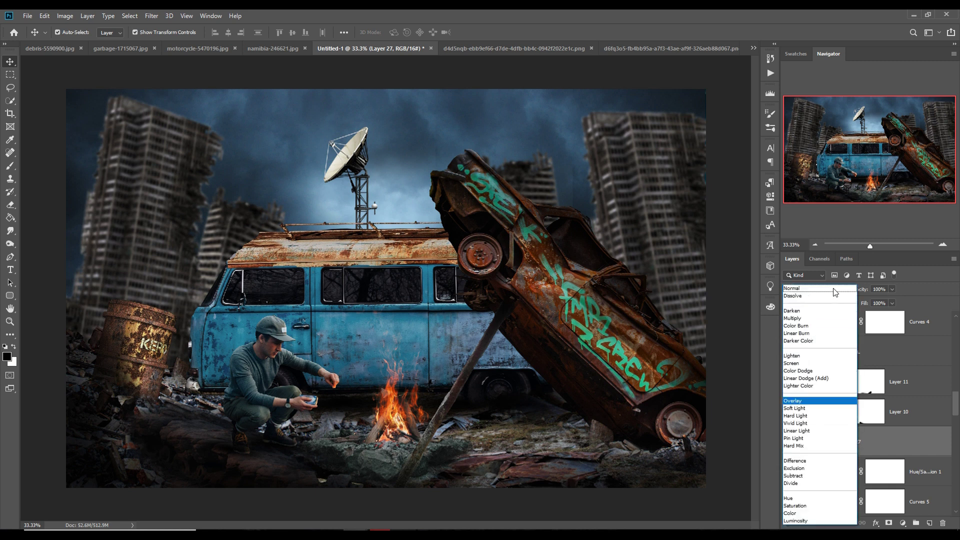
left_click(824, 381)
right_click(871, 445)
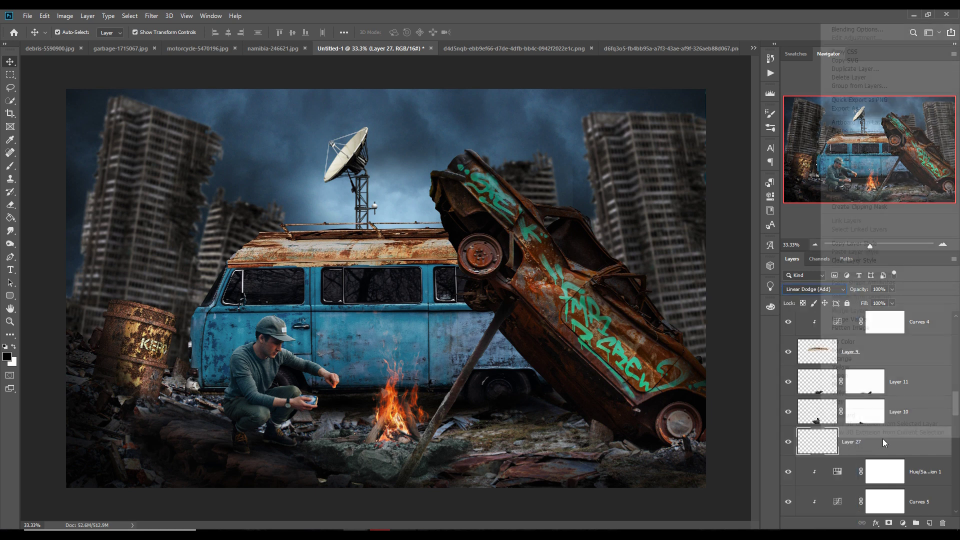
left_click(855, 208)
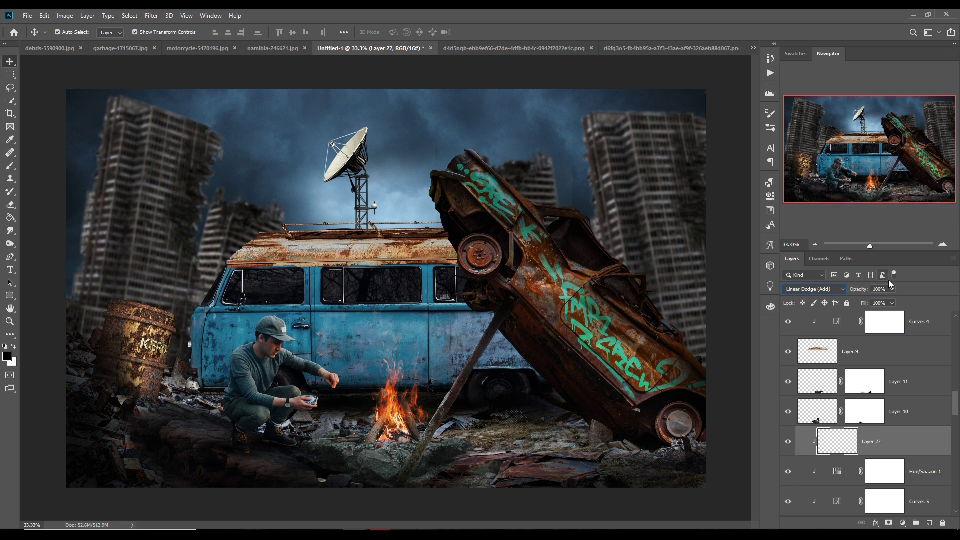
left_click(44, 16)
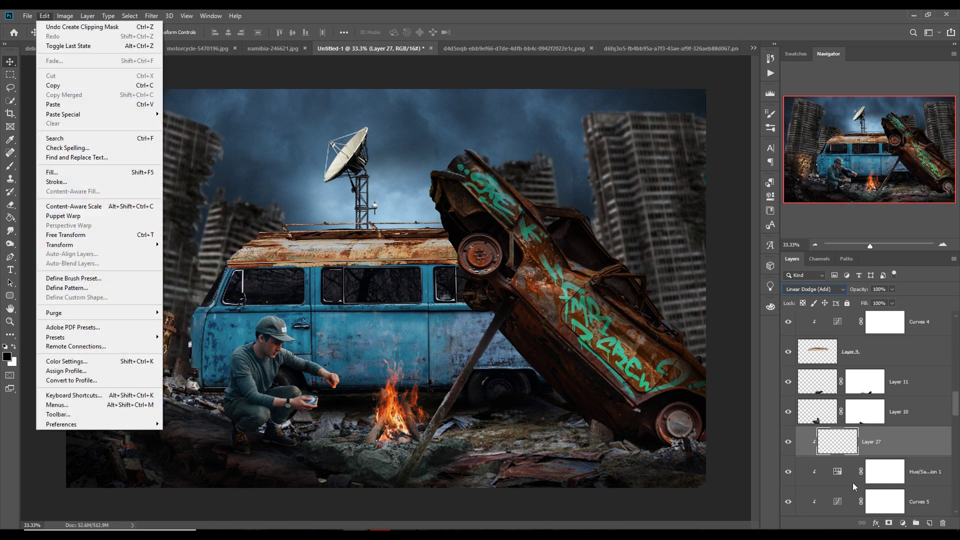
left_click(843, 447)
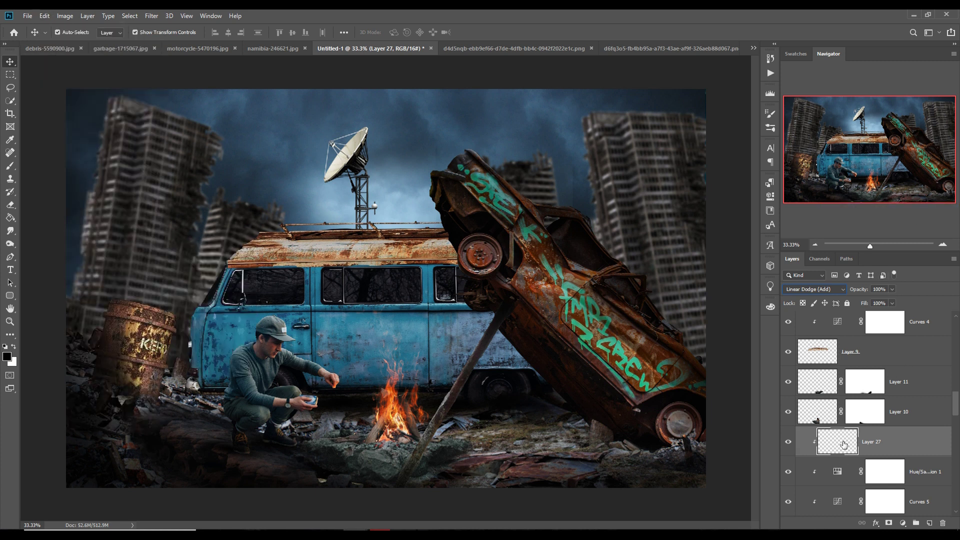
left_click(151, 16)
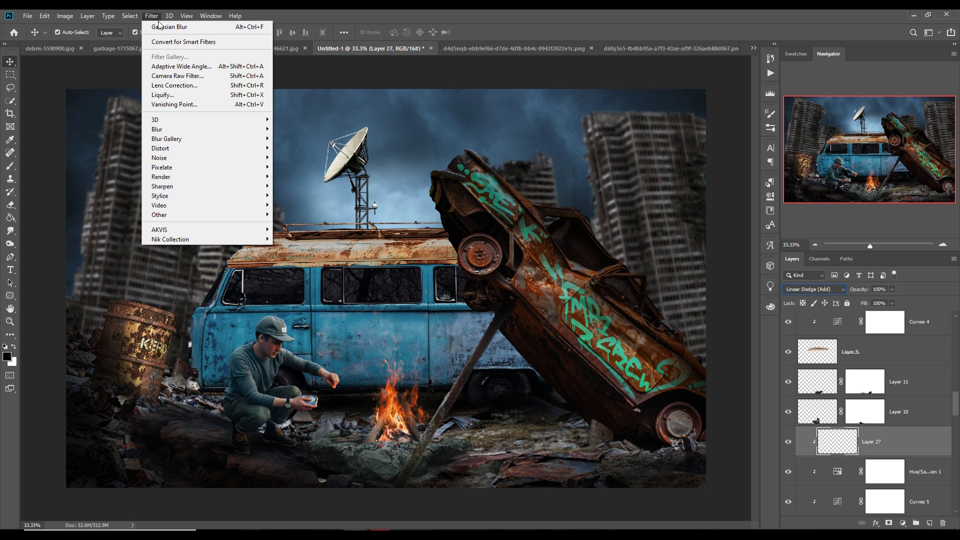
left_click(837, 442)
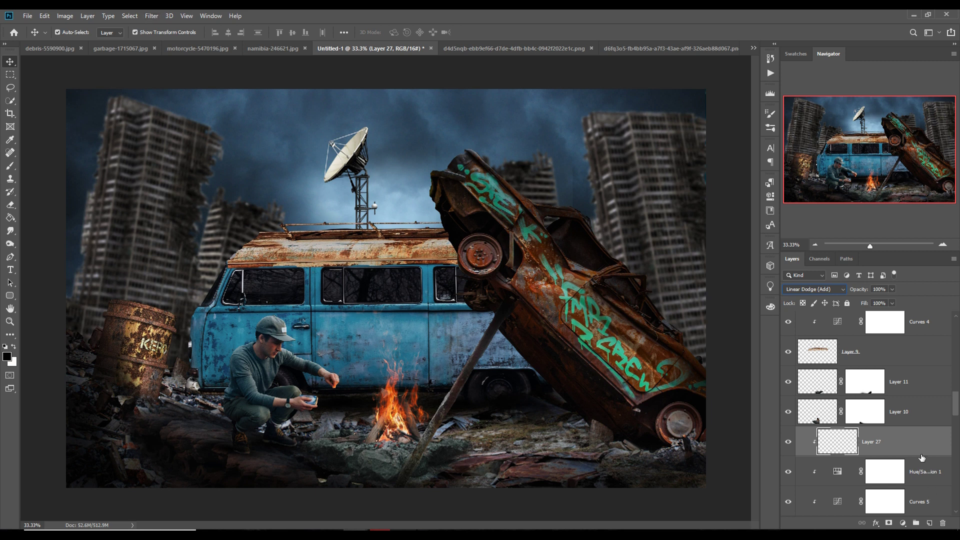
- Turn the clipped Linear Dodge layer into a Solid Color fill with the orange fd7f04
left_click(903, 524)
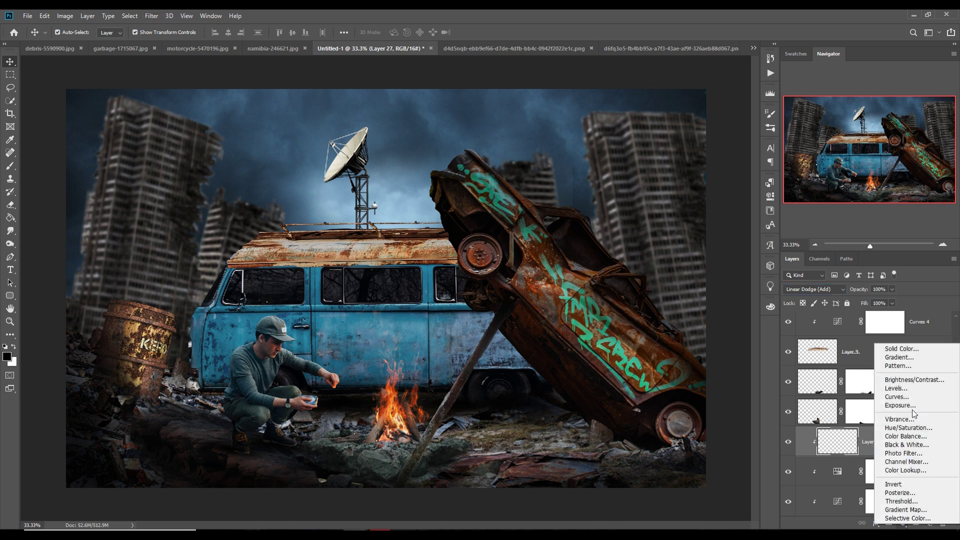
left_click(911, 350)
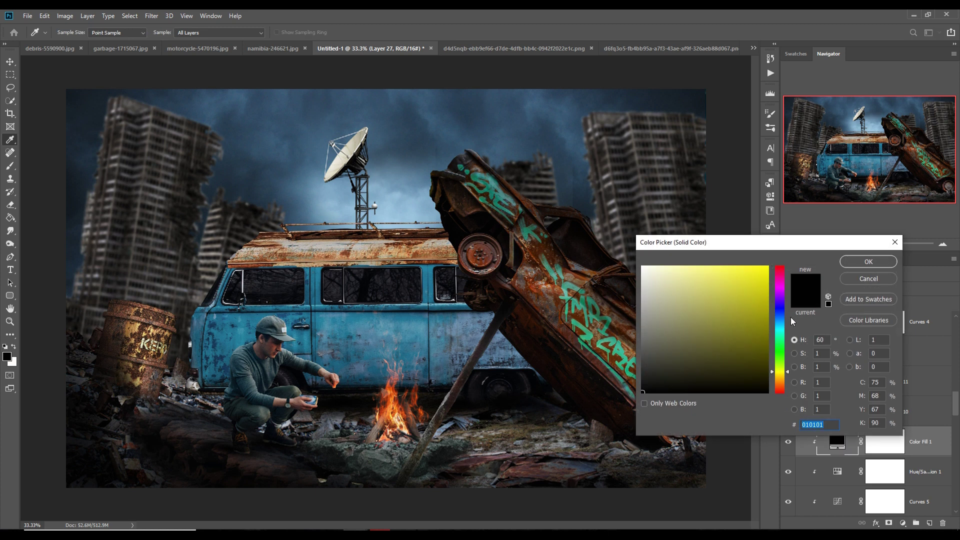
left_click(769, 268)
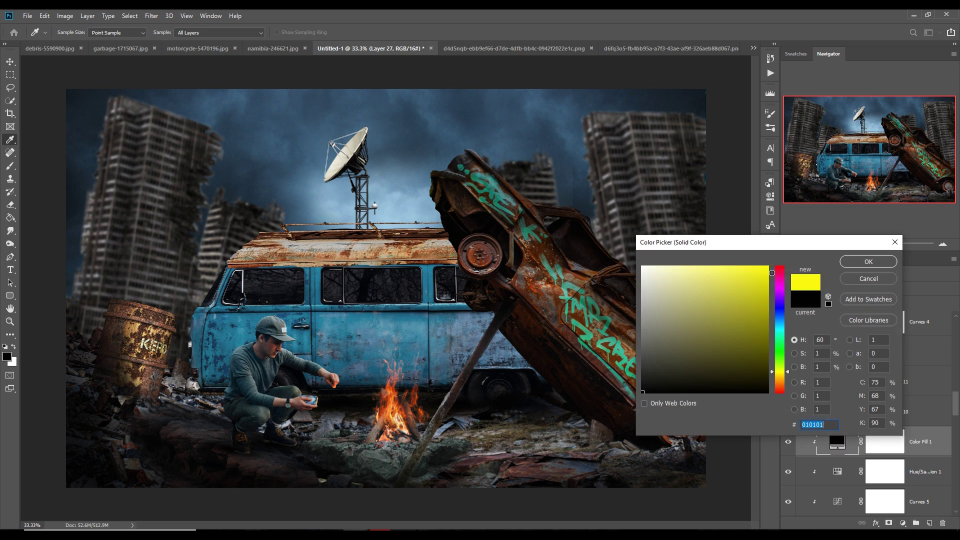
left_click(769, 271)
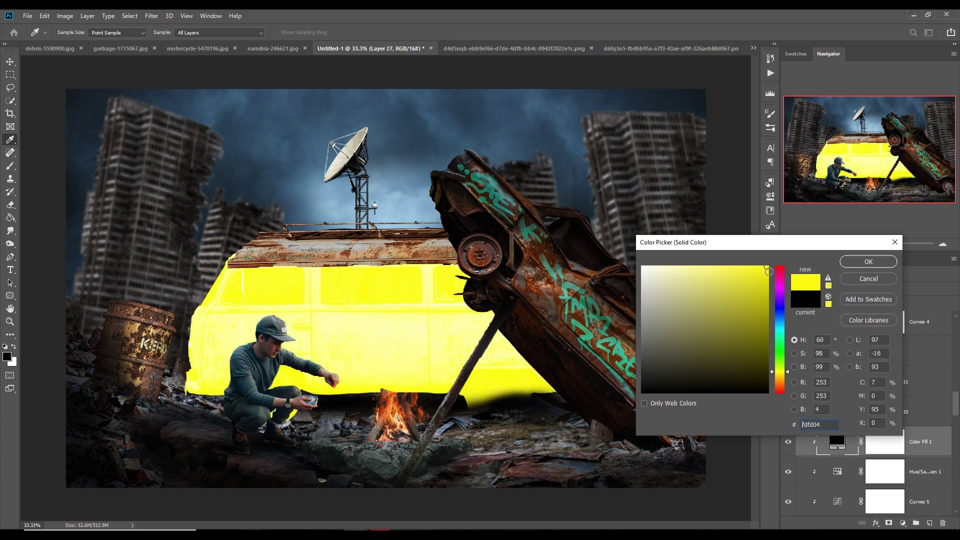
left_click(781, 386)
left_click_drag(789, 389, 789, 386)
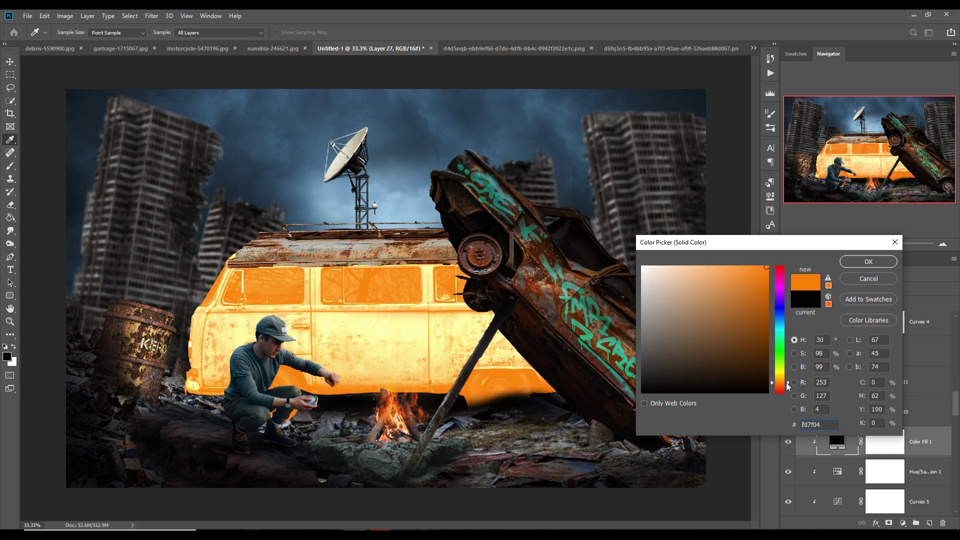
left_click(864, 262)
- Fill the orange color fill layer's mask with black to hide the color over the van
left_click(898, 441)
left_click(10, 166)
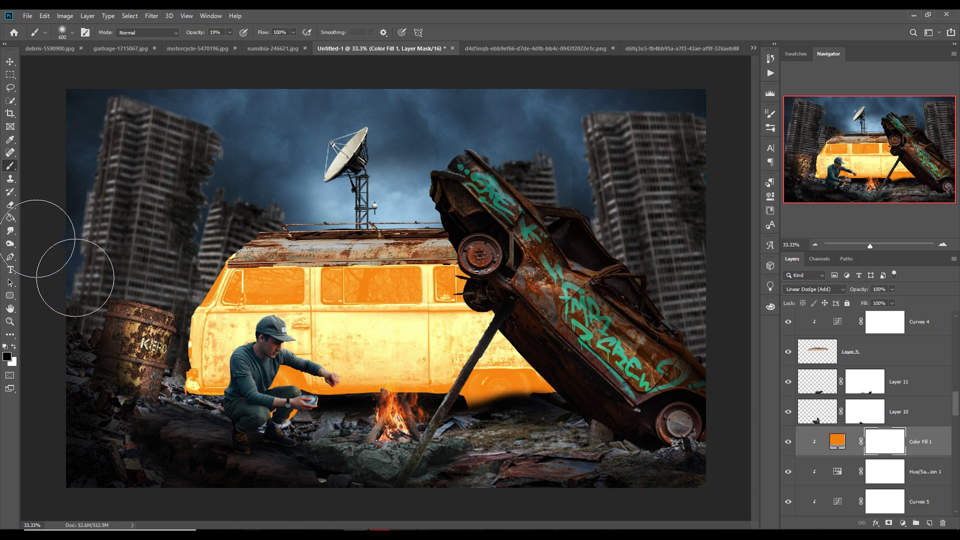
left_click(10, 218)
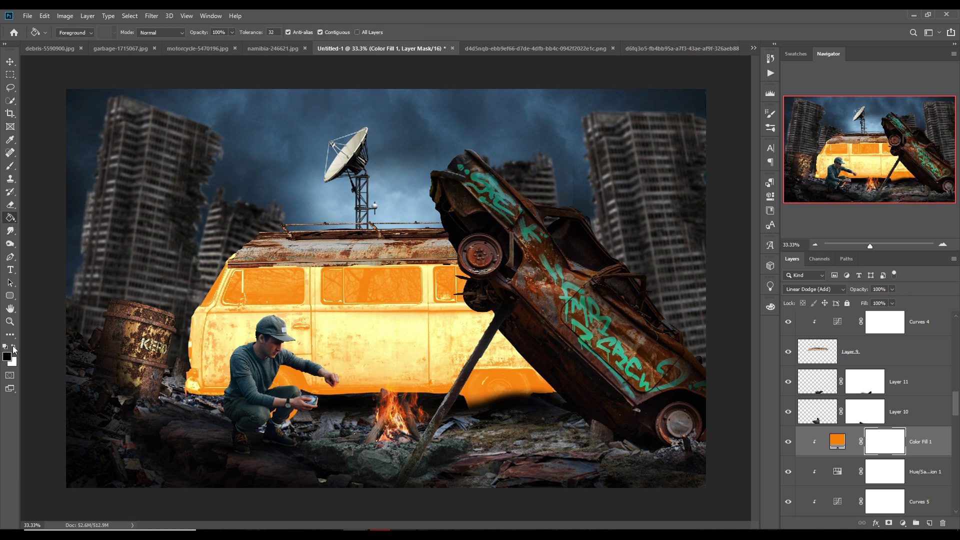
left_click(356, 286)
left_click(10, 61)
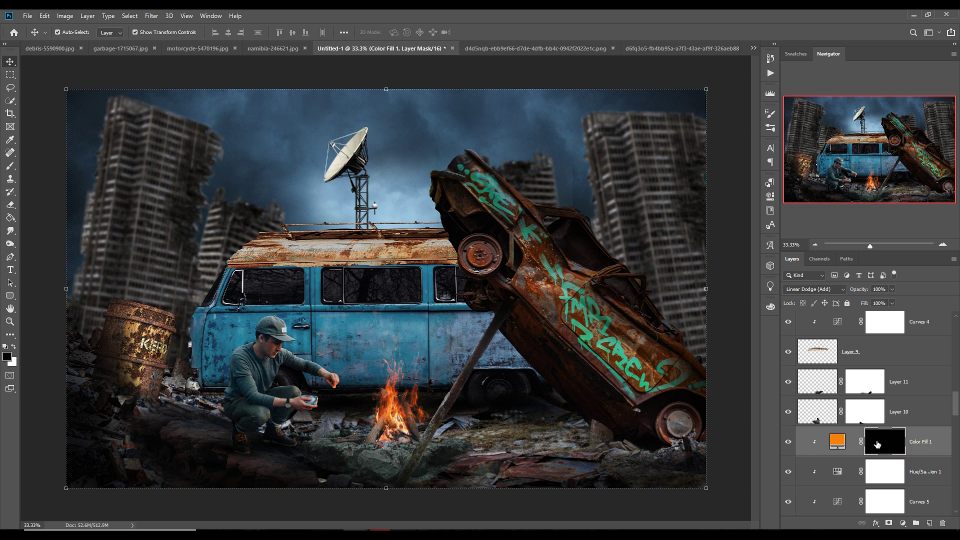
- Prepare a soft white brush of size 1100 at 67% opacity for painting on the color fill mask
left_click(10, 166)
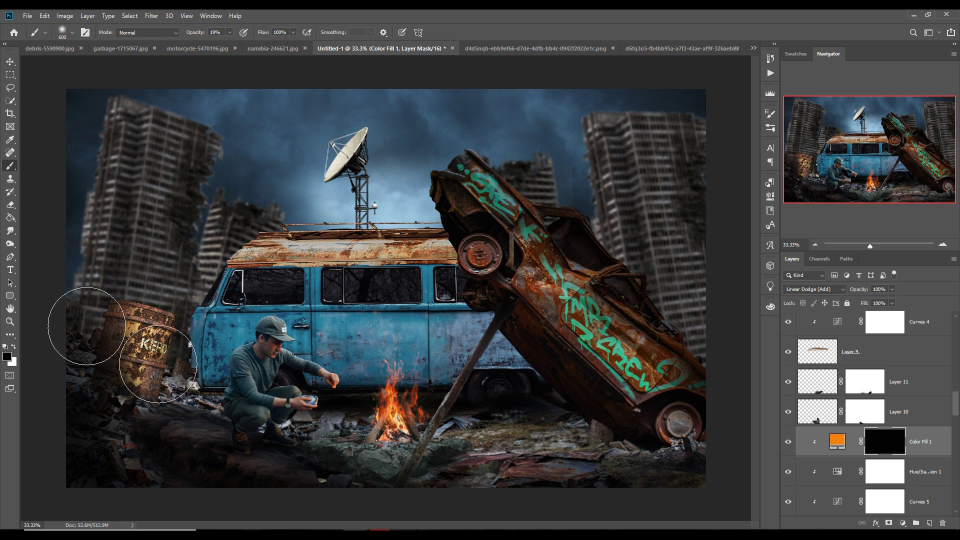
key("]")
key("]")
key("]")
key("]")
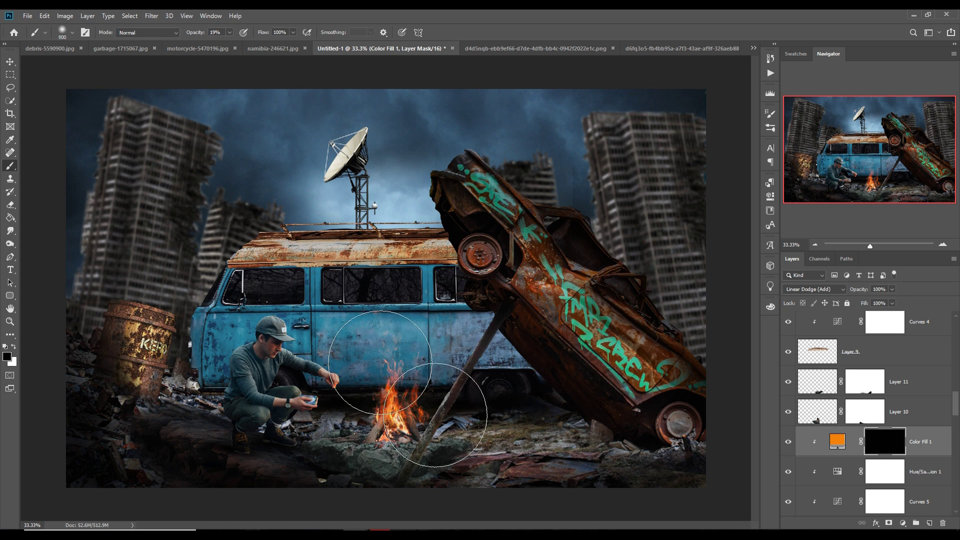
left_click(229, 33)
left_click_drag(231, 44, 254, 44)
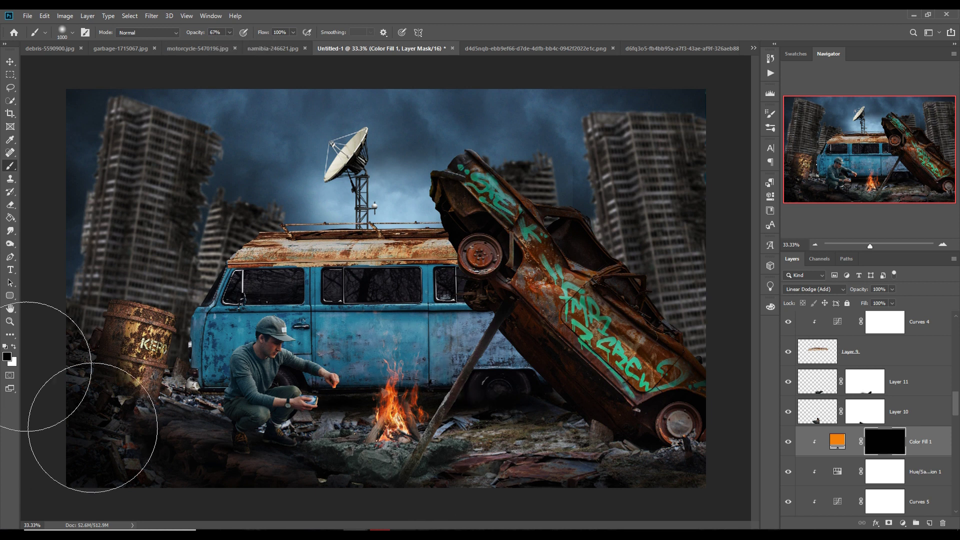
key("x")
key("]")
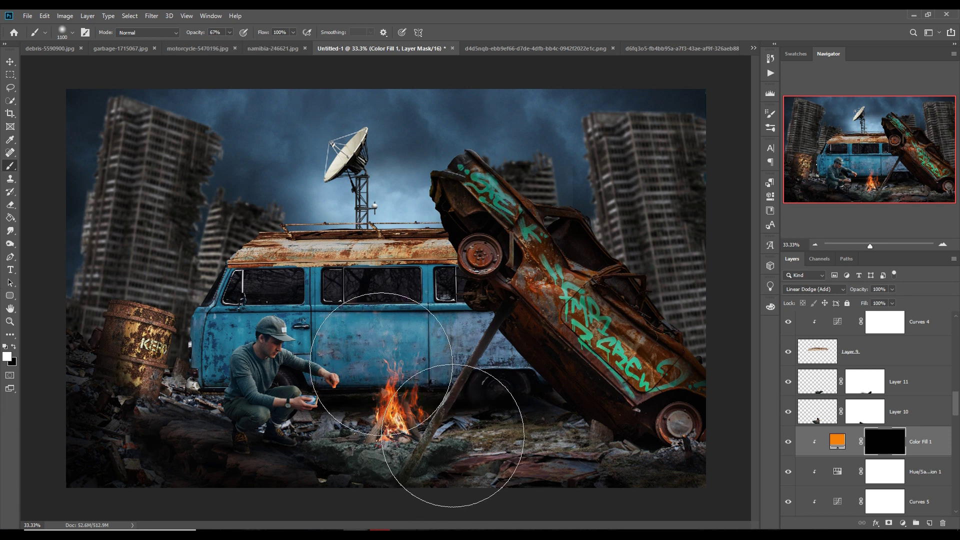
- Paint an orange firelight glow onto the van's side behind the campfire through the fill mask, with brush opacity at 71%
left_click(381, 363)
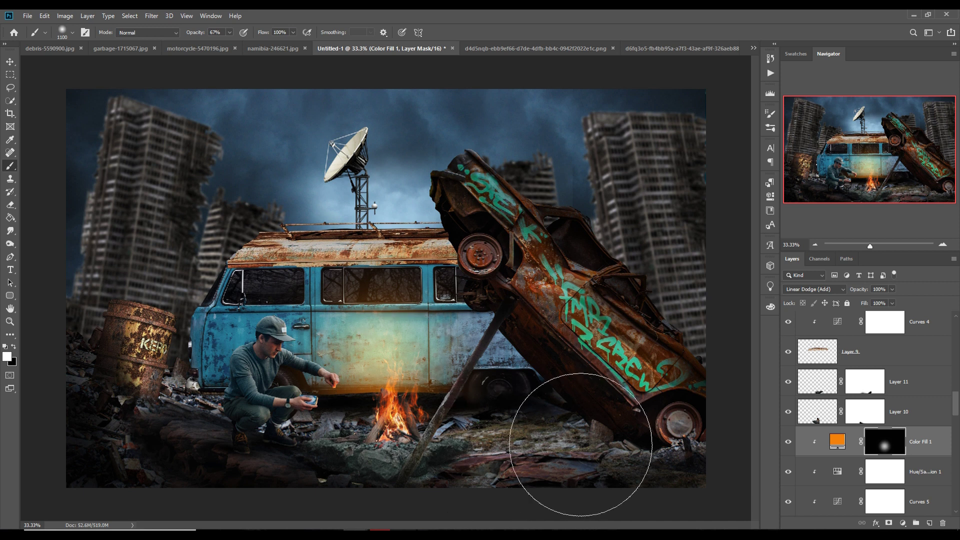
key("ctrl+z")
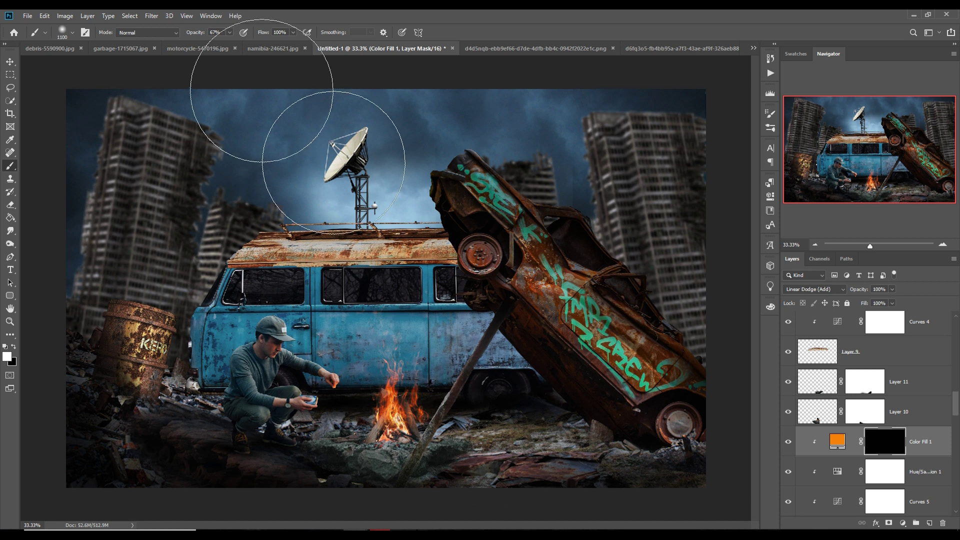
left_click(230, 33)
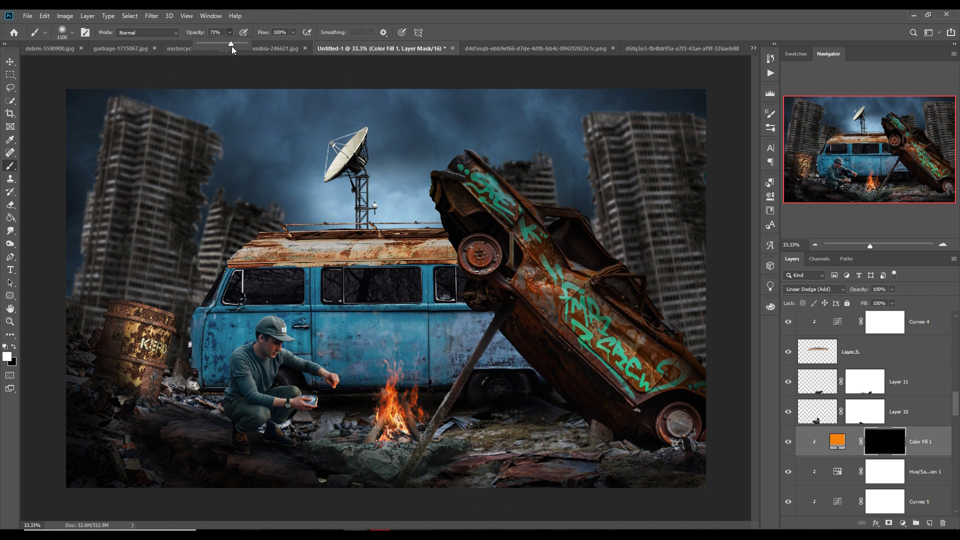
left_click(393, 376)
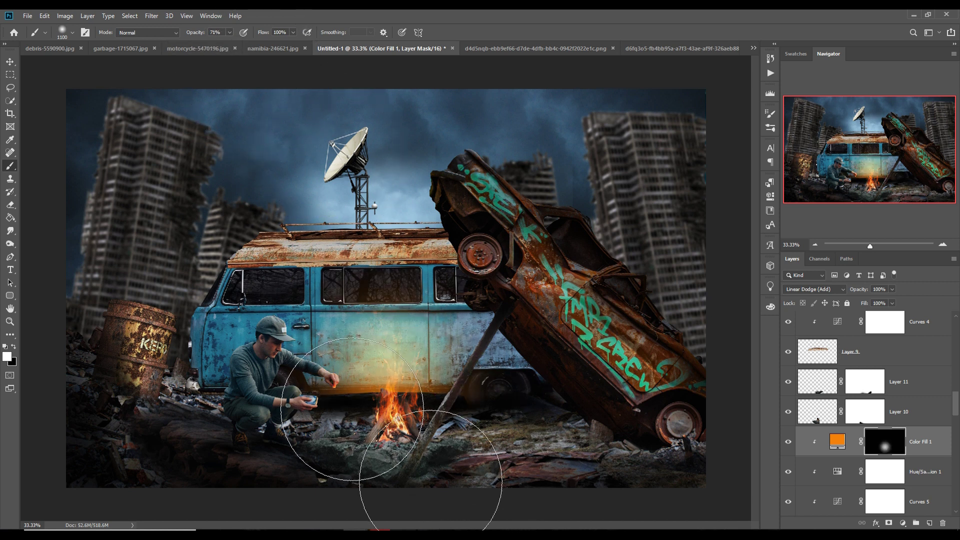
left_click(392, 400)
left_click(427, 419)
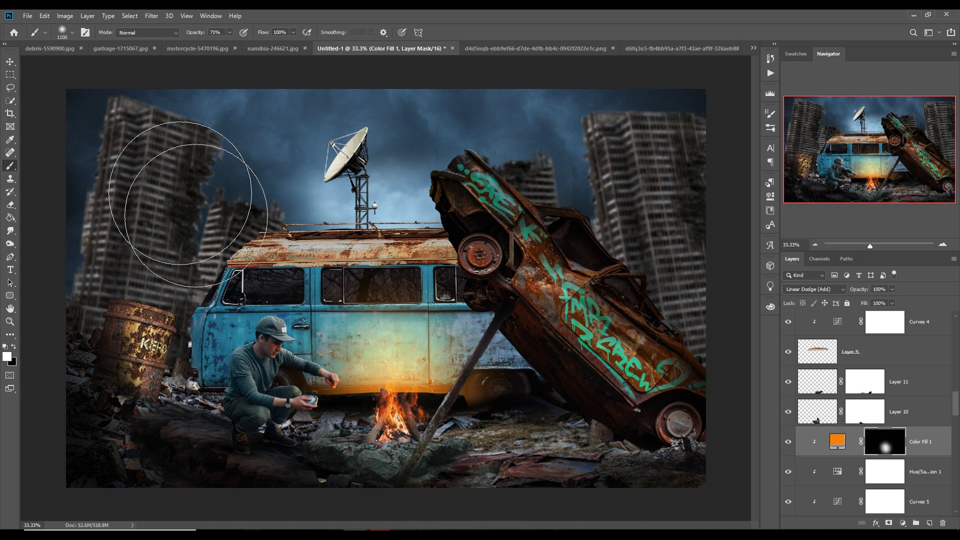
- Darken the van by moving the midpoint of its clipped Curves 5 adjustment to input 152, output 98
key("v")
scroll(920, 455, "down", 2)
left_click(842, 445)
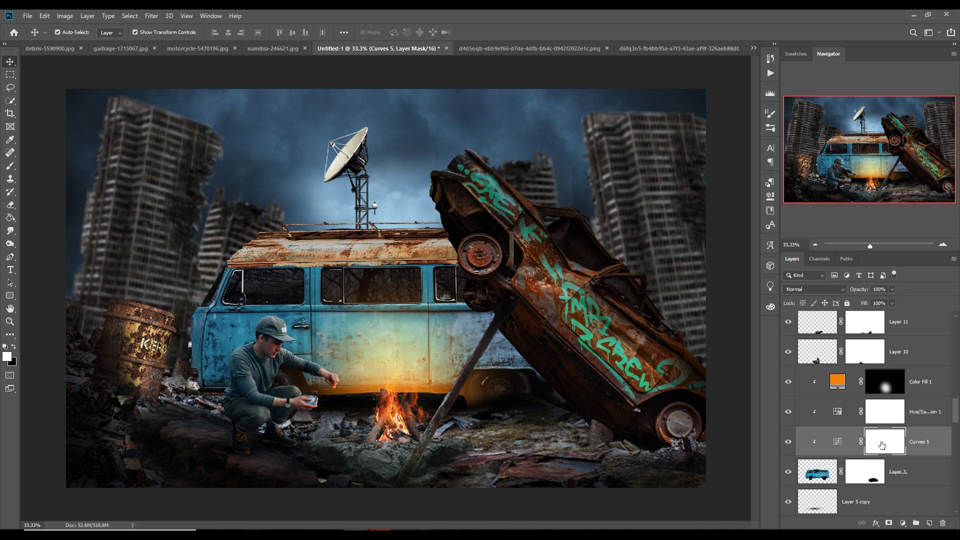
right_click(839, 442)
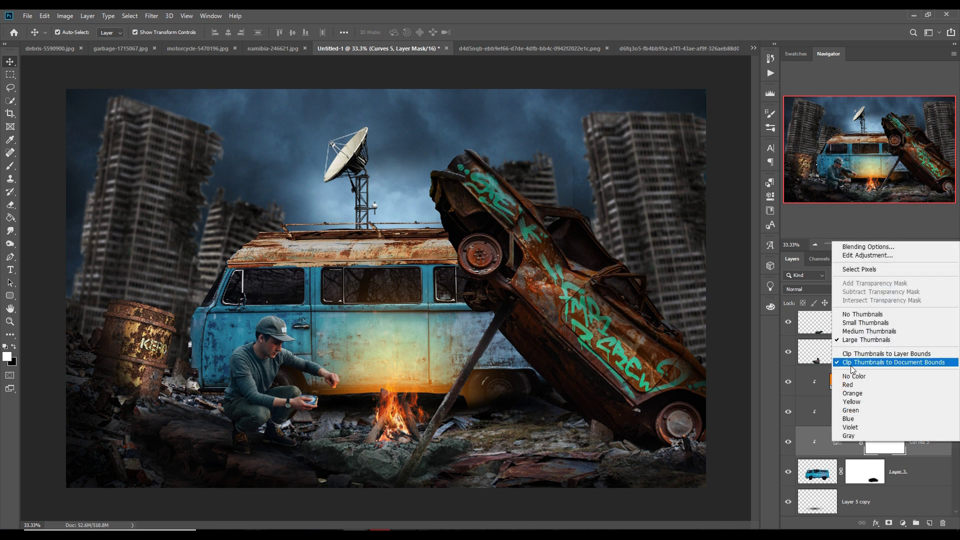
left_click(835, 445)
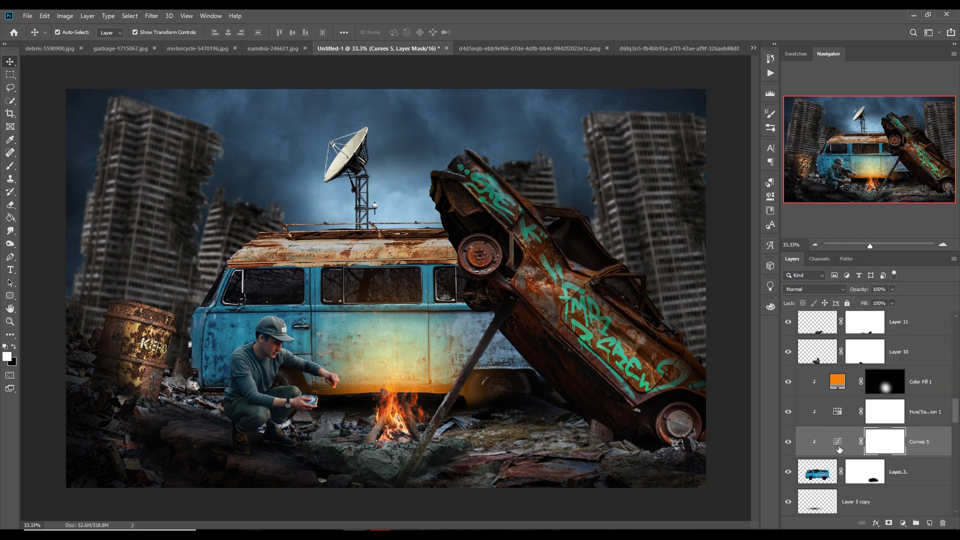
left_click(841, 445)
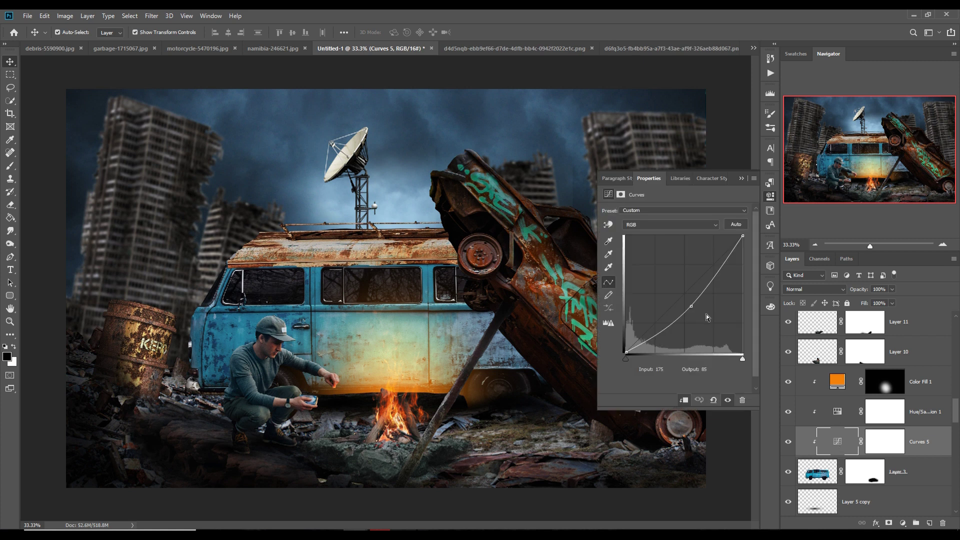
left_click_drag(696, 311, 702, 312)
key("Left")
key("Left")
key("Left")
key("Left")
key("Left")
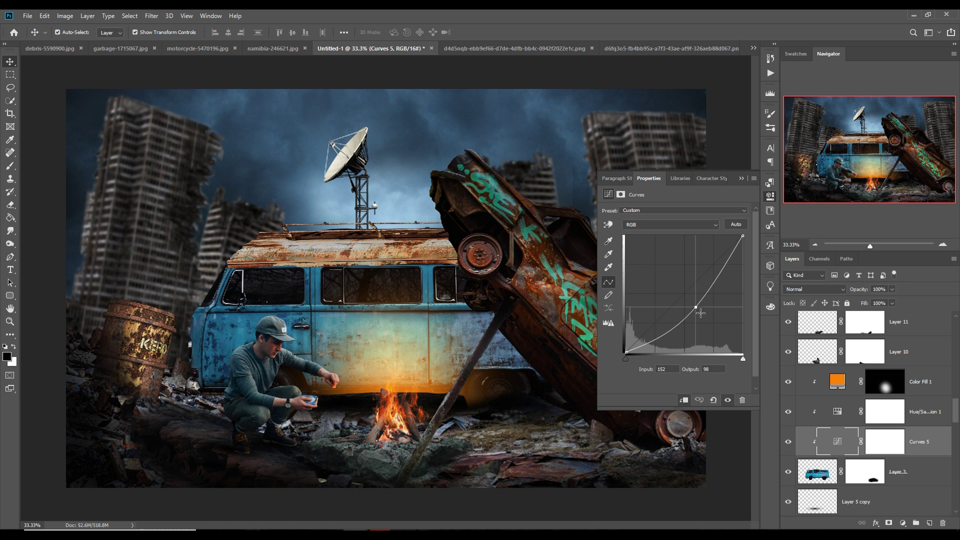
left_click(742, 180)
- Adjust the Curves 4 point for the van's rusty roof layer to input 160, output 105
scroll(888, 370, "up", 4)
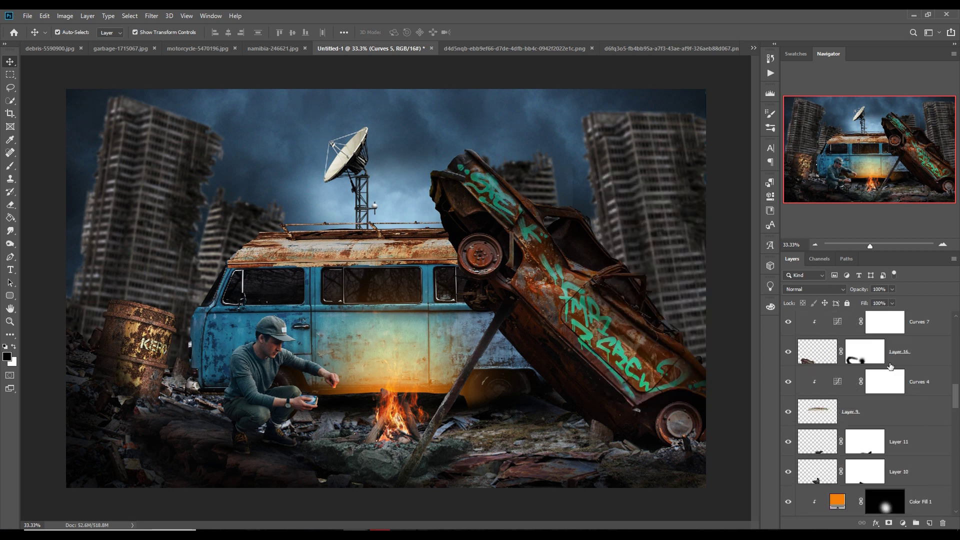
double_click(841, 383)
left_click_drag(701, 308, 707, 311)
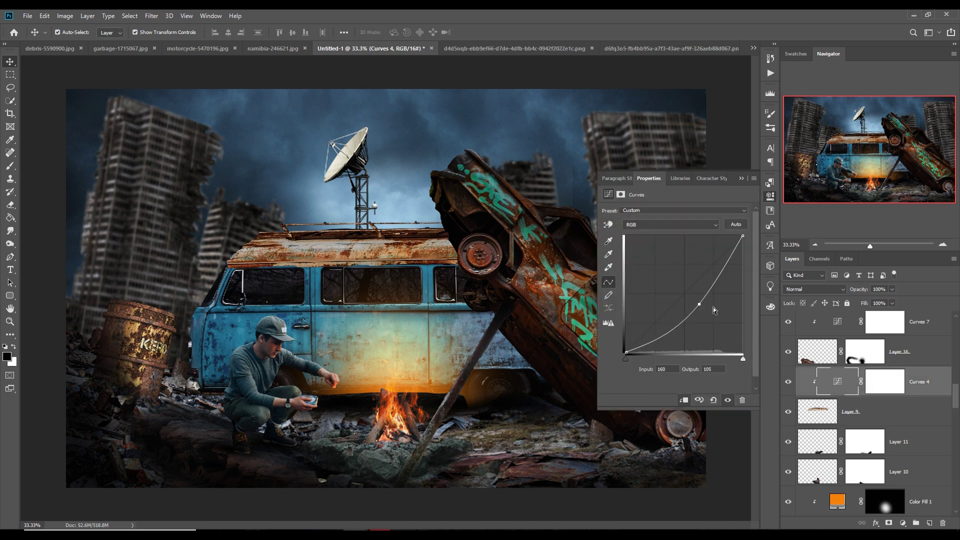
left_click(741, 178)
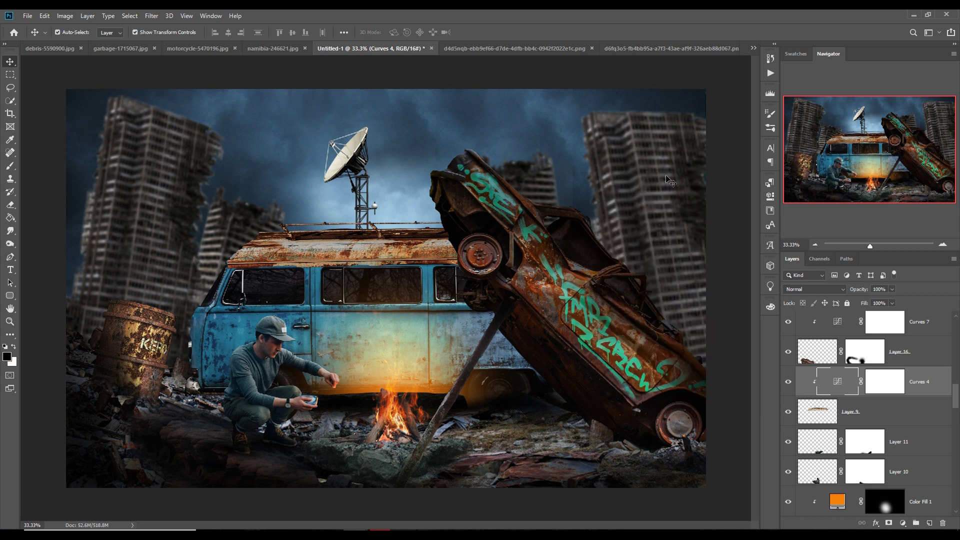
- Add a new layer above the crouching man's layers, clip it to them and set its blend mode to Linear Dodge (Add)
left_click(283, 342)
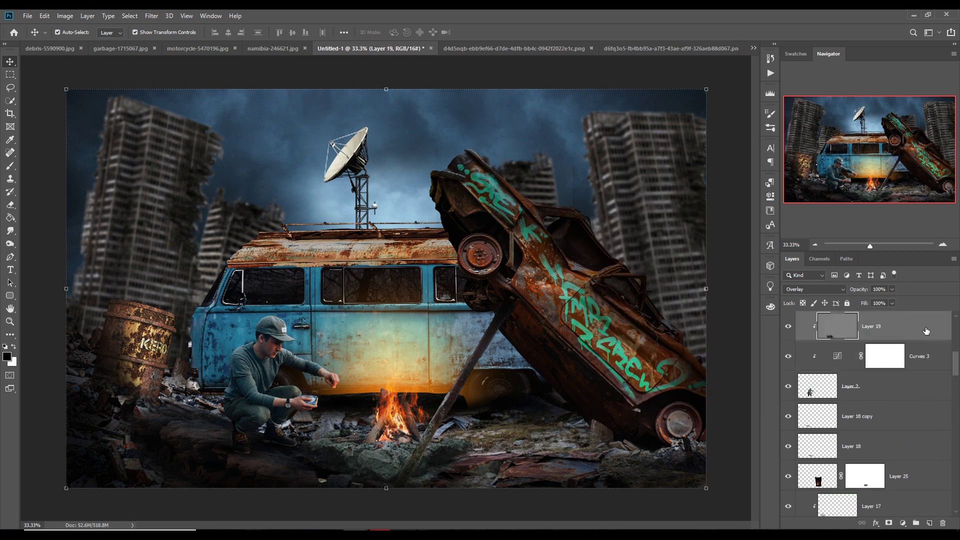
left_click(930, 524)
right_click(881, 329)
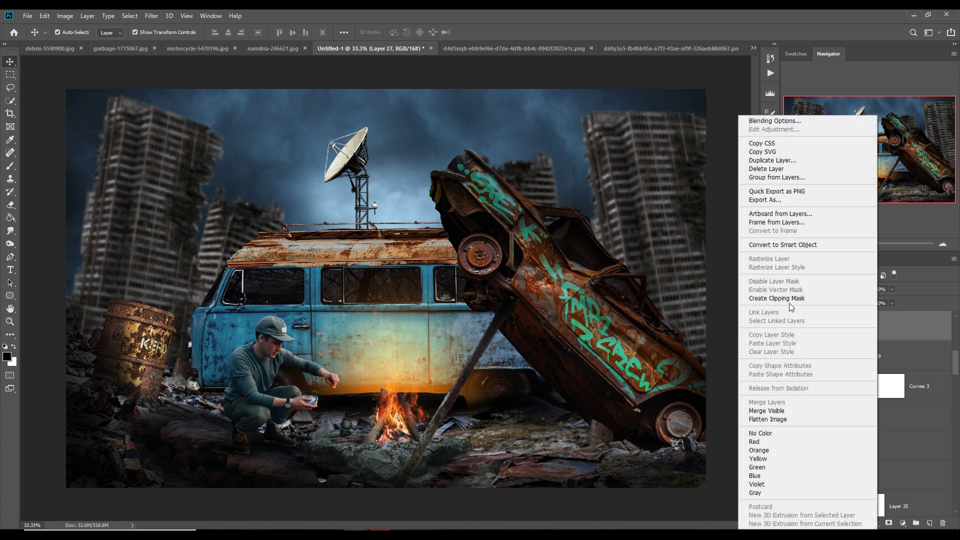
left_click(796, 298)
left_click(844, 290)
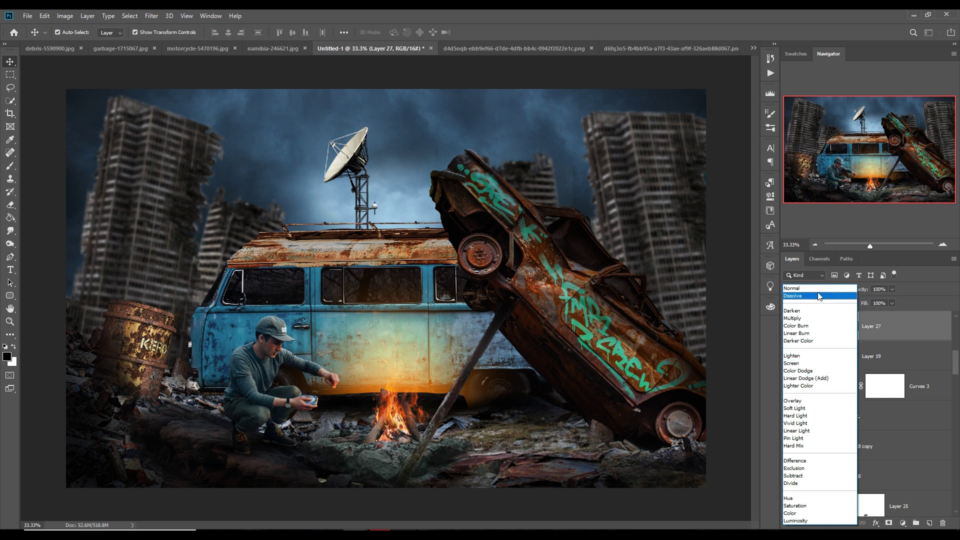
left_click(796, 289)
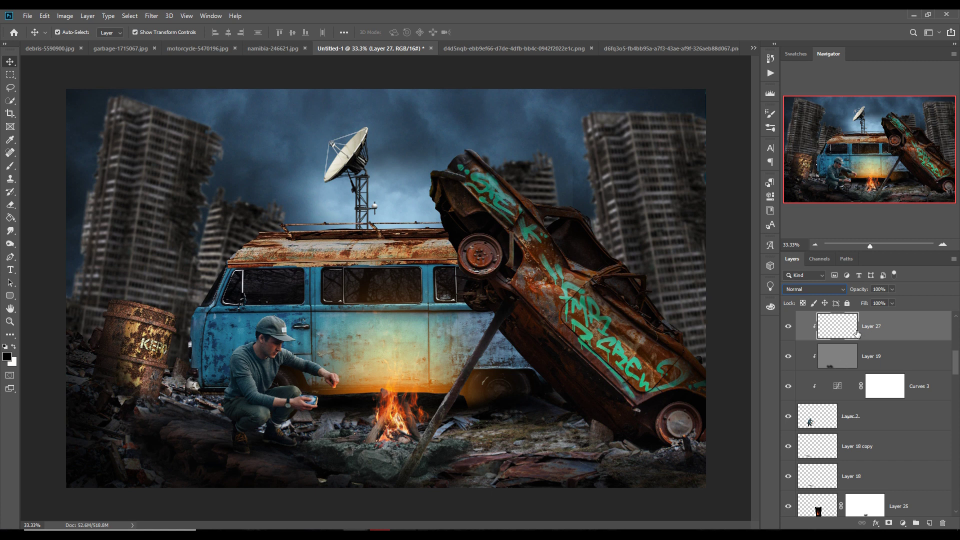
left_click(843, 292)
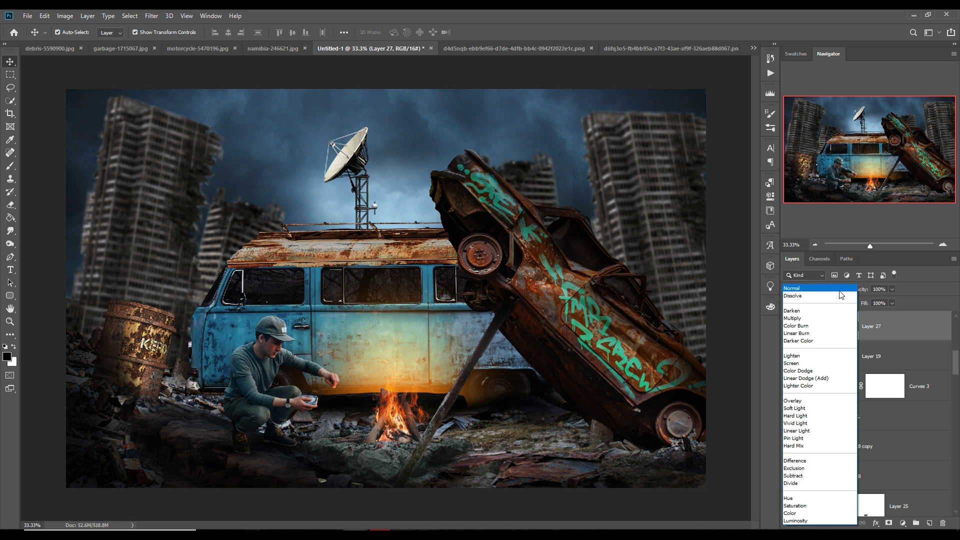
left_click(811, 379)
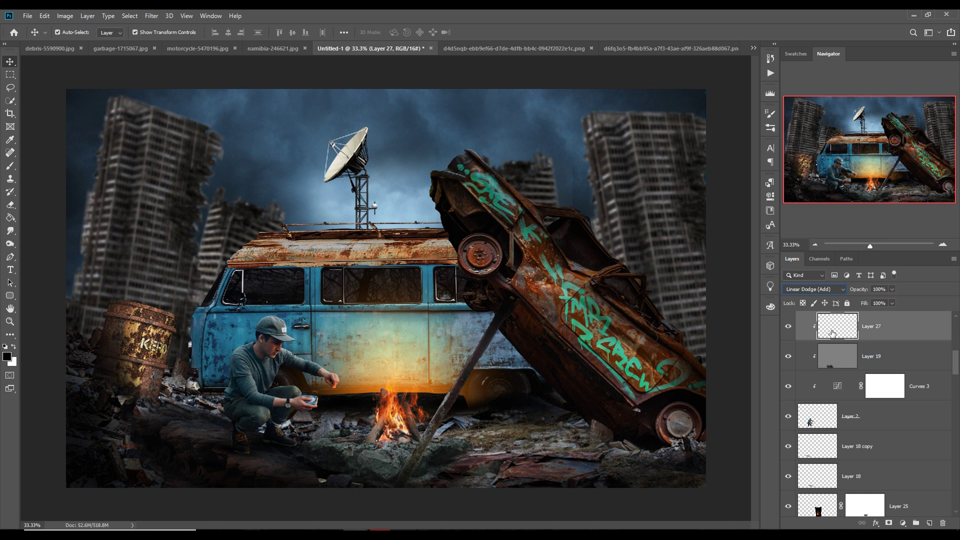
left_click(45, 16)
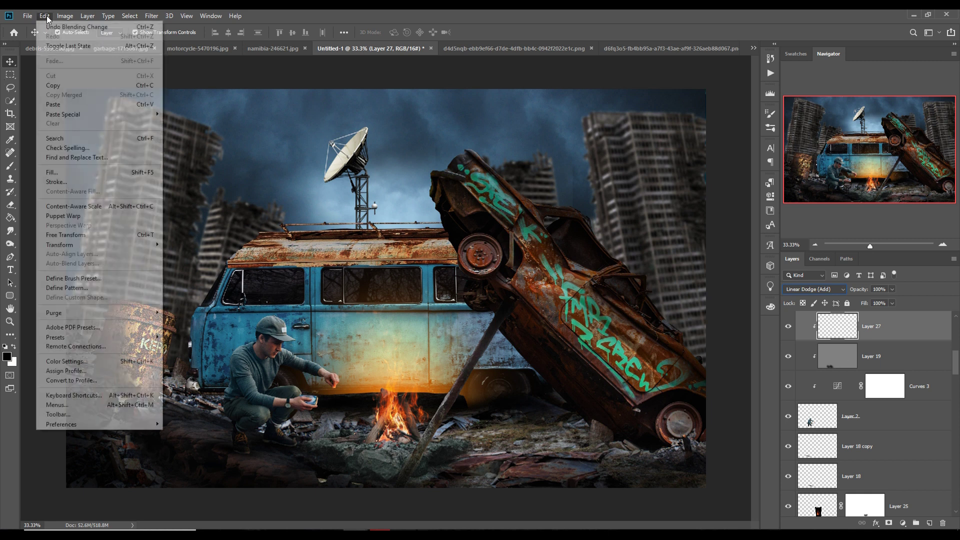
left_click(63, 172)
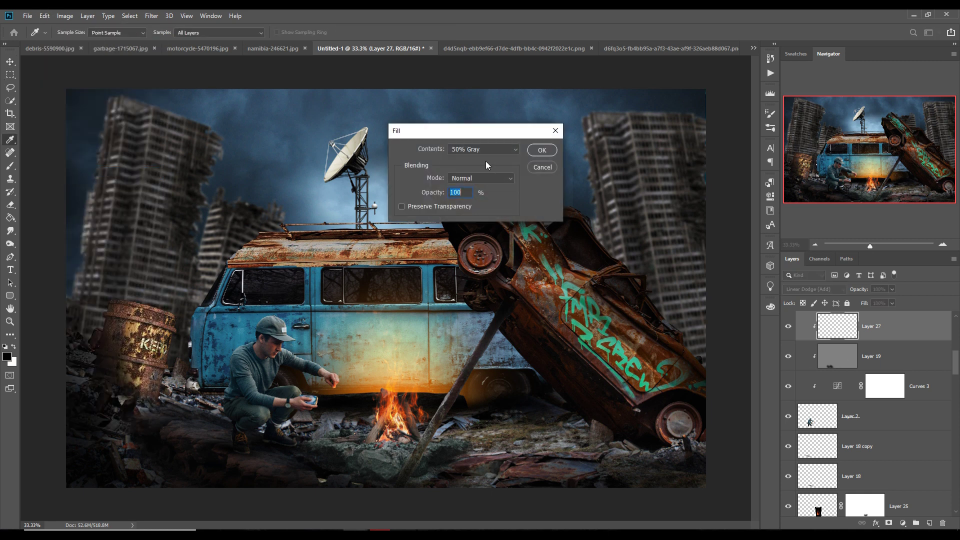
key("Return")
key("v")
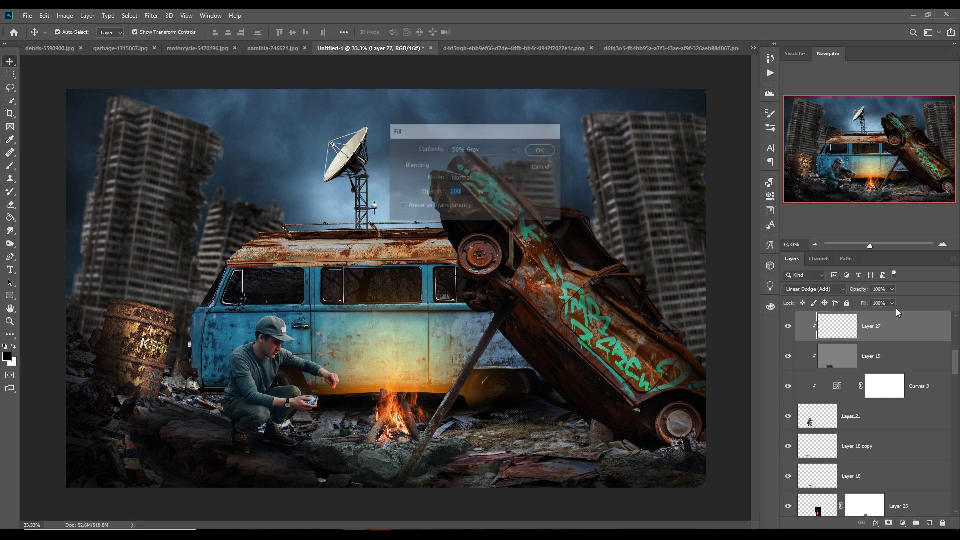
- Turn the man's clipped Linear Dodge layer into a Solid Color fill in a bright orange
left_click(904, 523)
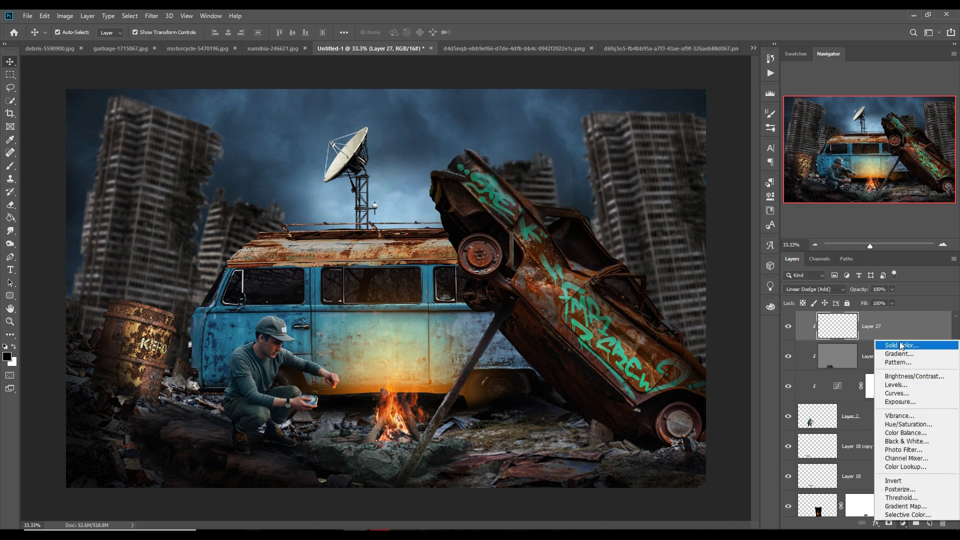
key("Escape")
key("i")
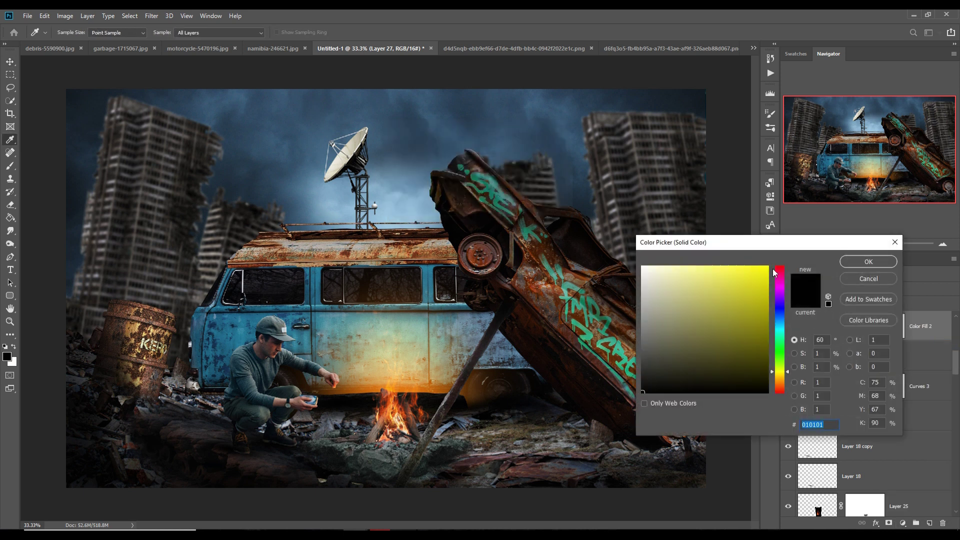
left_click(766, 269)
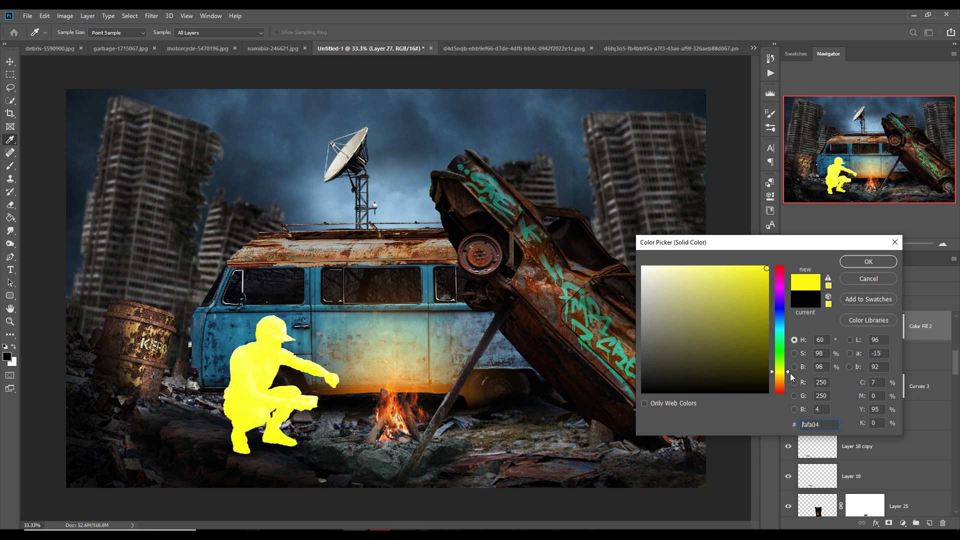
left_click_drag(791, 372, 788, 384)
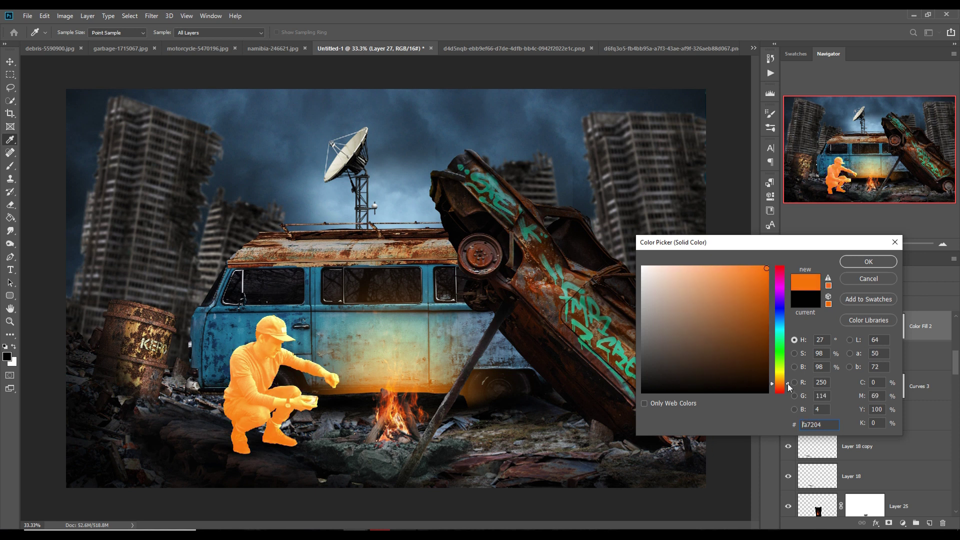
left_click_drag(789, 385, 788, 384)
left_click(854, 263)
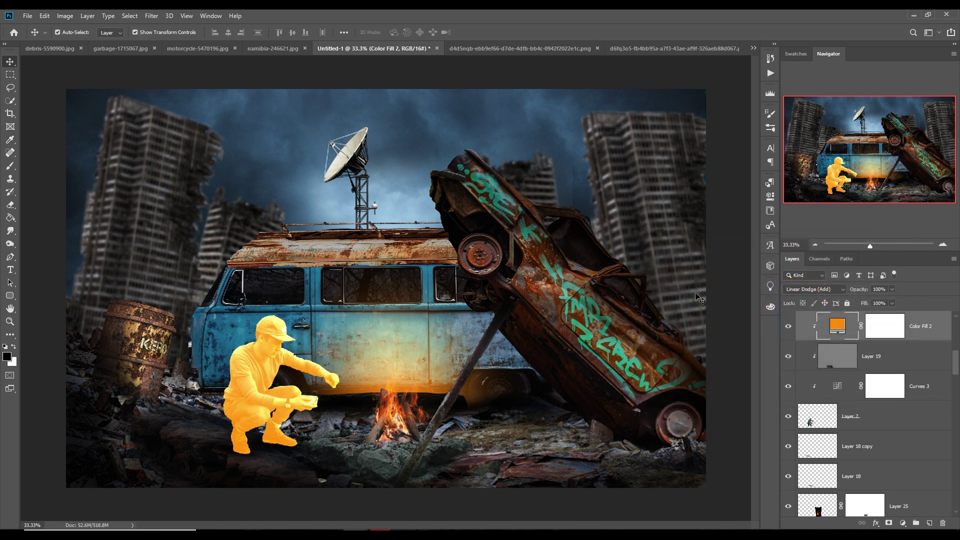
- Fill the mask of the man's orange color fill with black to hide the color over him
left_click(877, 332)
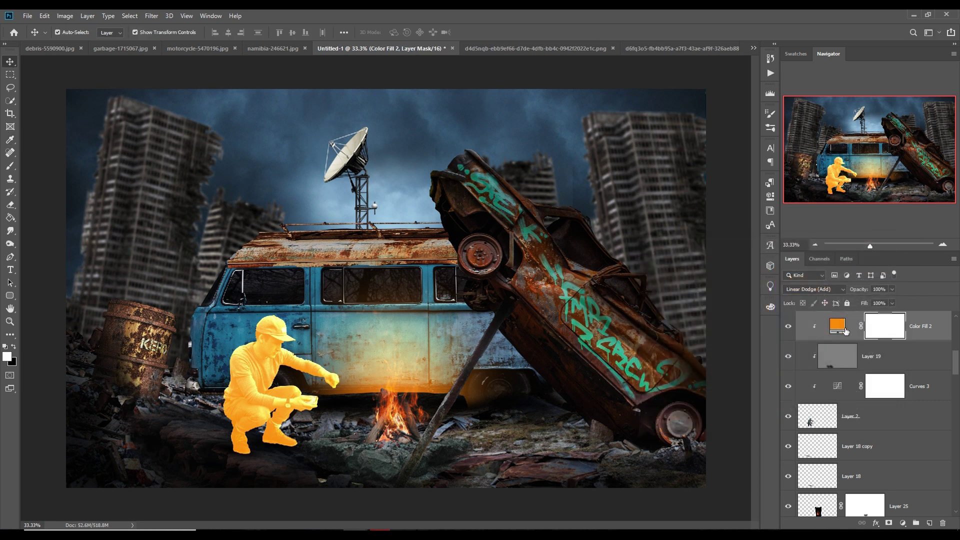
left_click(16, 222)
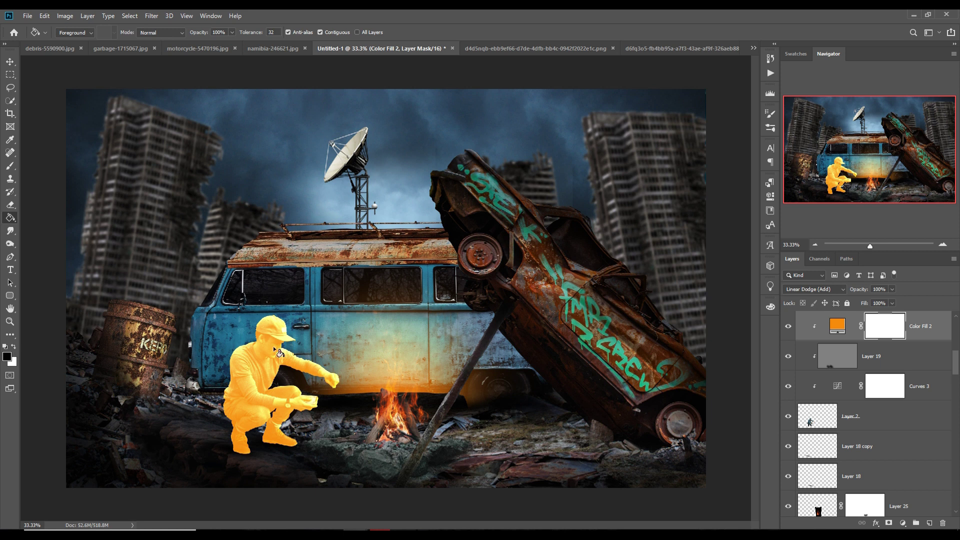
left_click(261, 332)
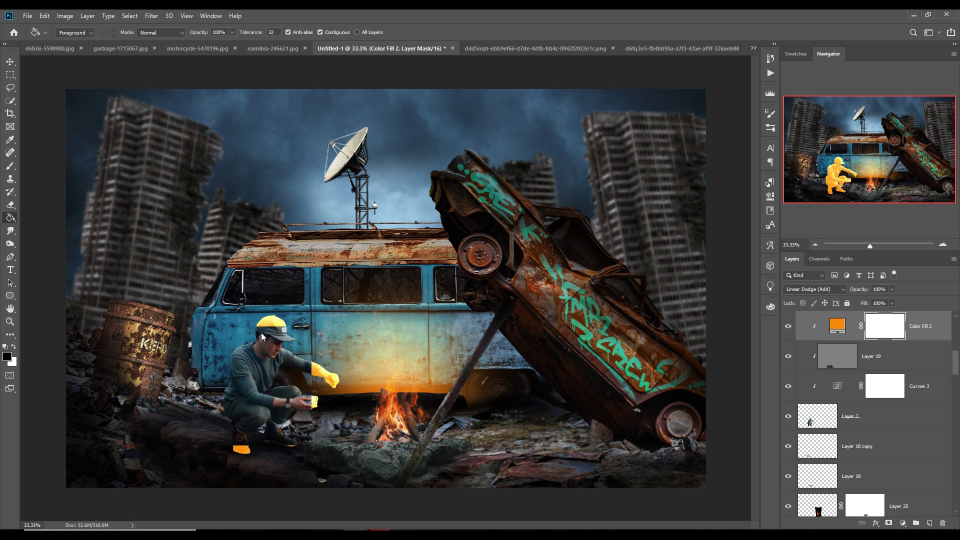
left_click(10, 61)
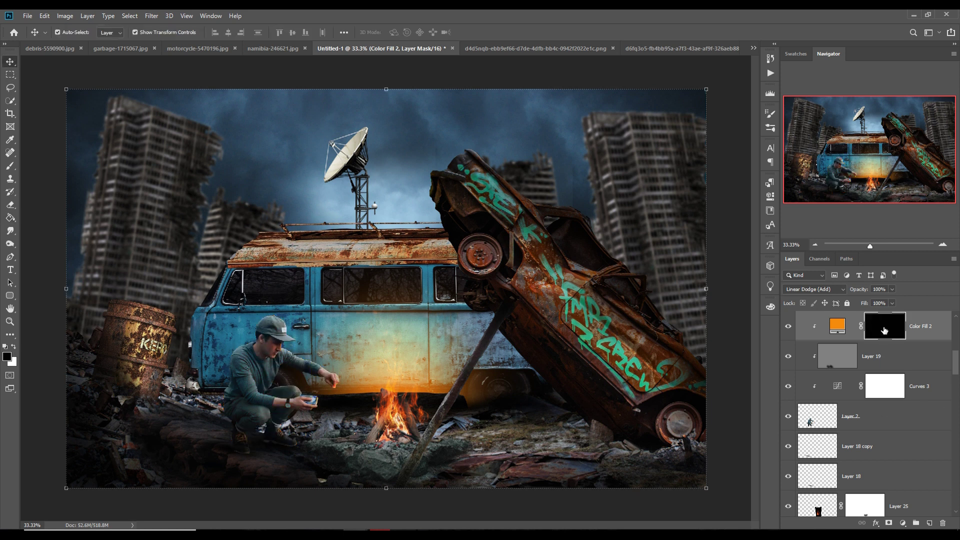
- Prepare a soft brush of size 80 at 71% opacity for painting firelight on the man
left_click(10, 165)
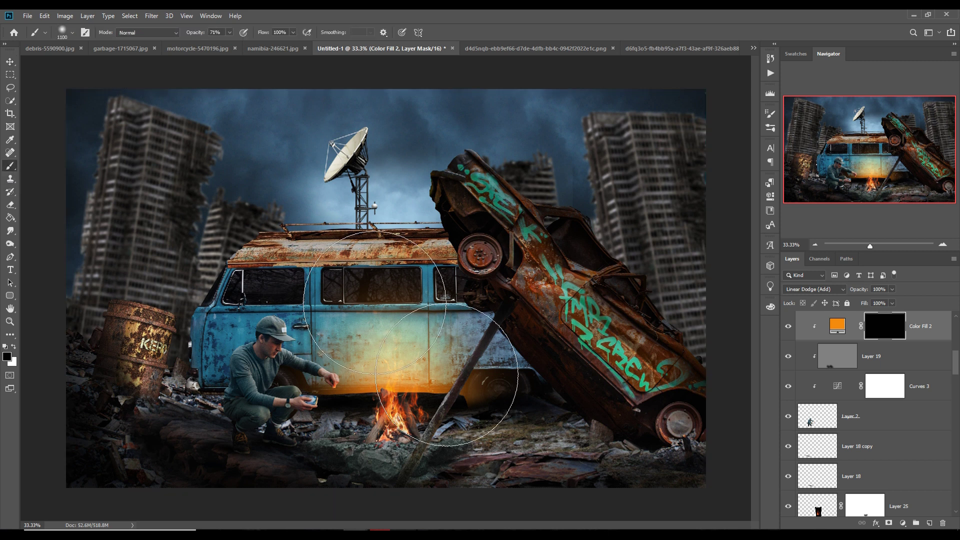
scroll(380, 309, "up", 3)
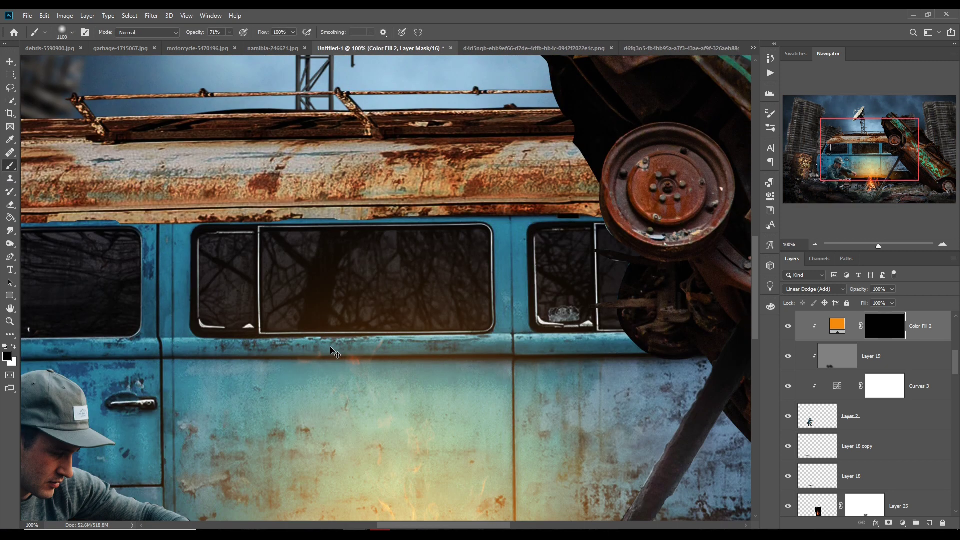
left_click_drag(375, 347, 493, 246)
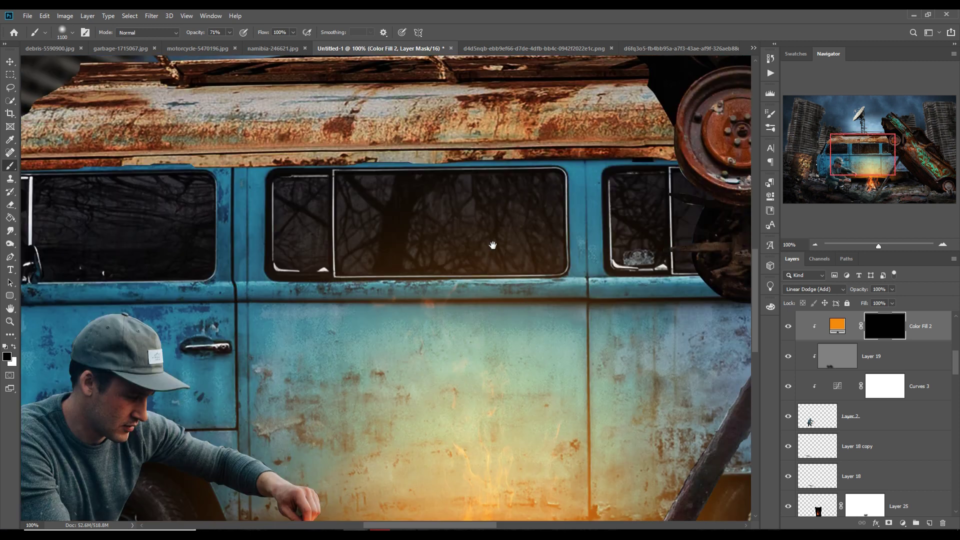
left_click_drag(380, 351, 402, 314)
key("[")
key("bracketleft")
key("bracketleft")
key("bracketleft")
key("bracketleft")
key("bracketleft")
key("bracketleft")
key("bracketleft")
key("bracketleft")
key("bracketleft")
key("bracketleft")
key("bracketleft")
key("bracketleft")
key("bracketleft")
key("bracketleft")
key("bracketleft")
key("bracketleft")
key("bracketleft")
key("bracketleft")
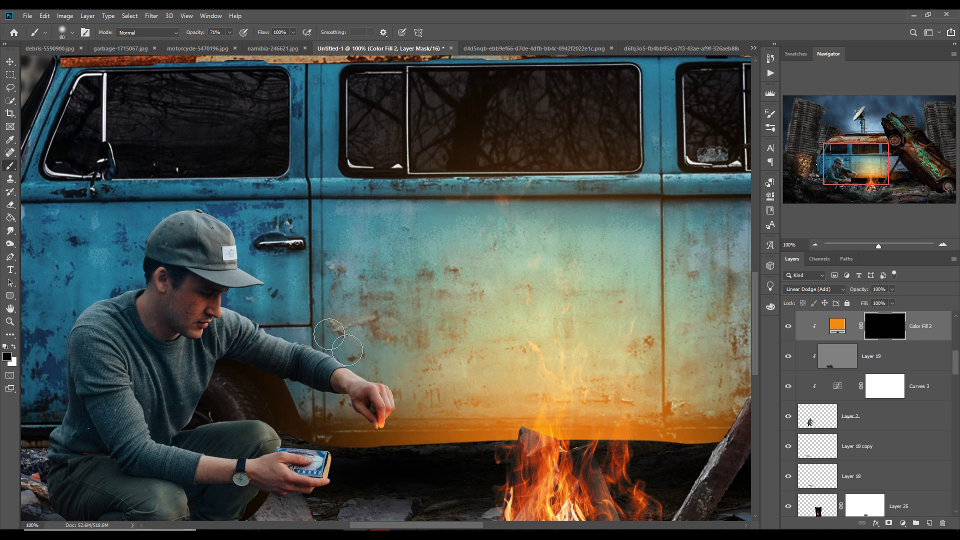
- Paint white on the fill mask along the man's outstretched forearm and hand, and around his lower hand and the box
left_click_drag(306, 340, 393, 375)
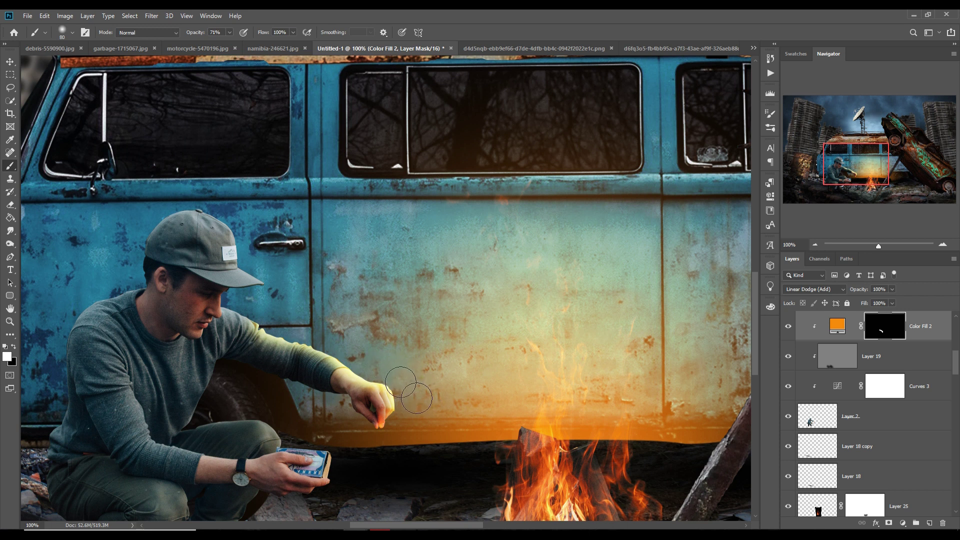
left_click_drag(438, 472, 505, 313)
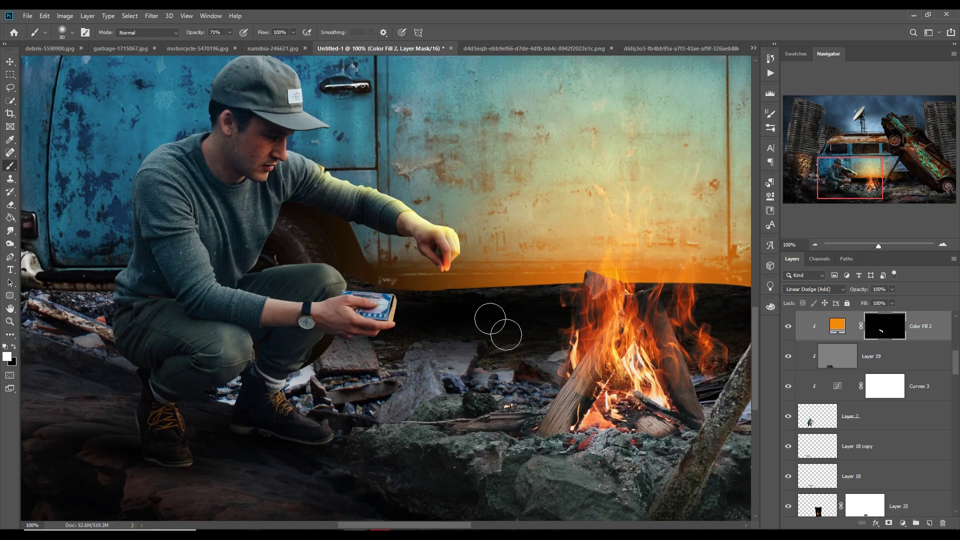
mouse_move(408, 337)
left_mouse_down()
mouse_move(366, 356)
mouse_move(410, 326)
mouse_move(409, 298)
mouse_move(405, 340)
mouse_move(367, 349)
mouse_move(394, 367)
mouse_move(344, 366)
mouse_move(361, 371)
mouse_move(360, 400)
left_mouse_up()
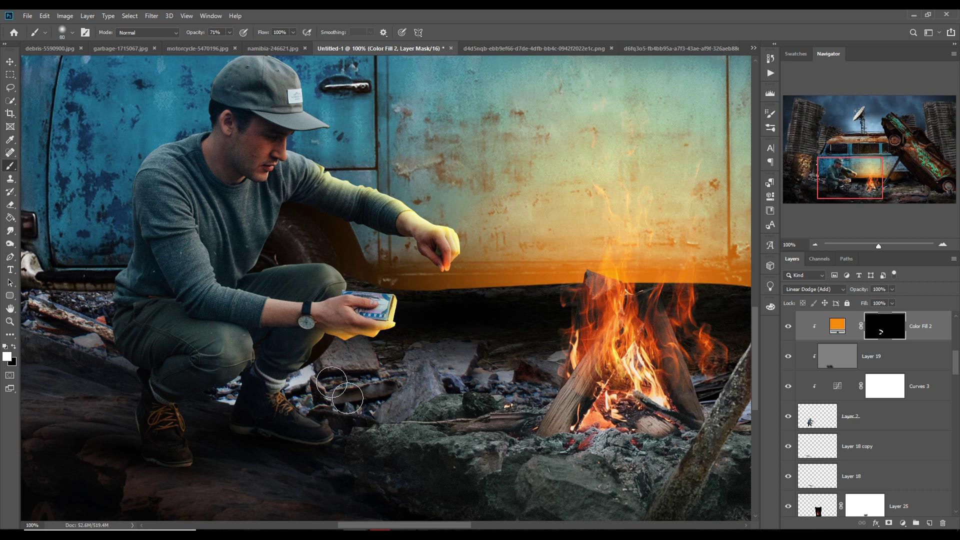
key("ctrl+plus")
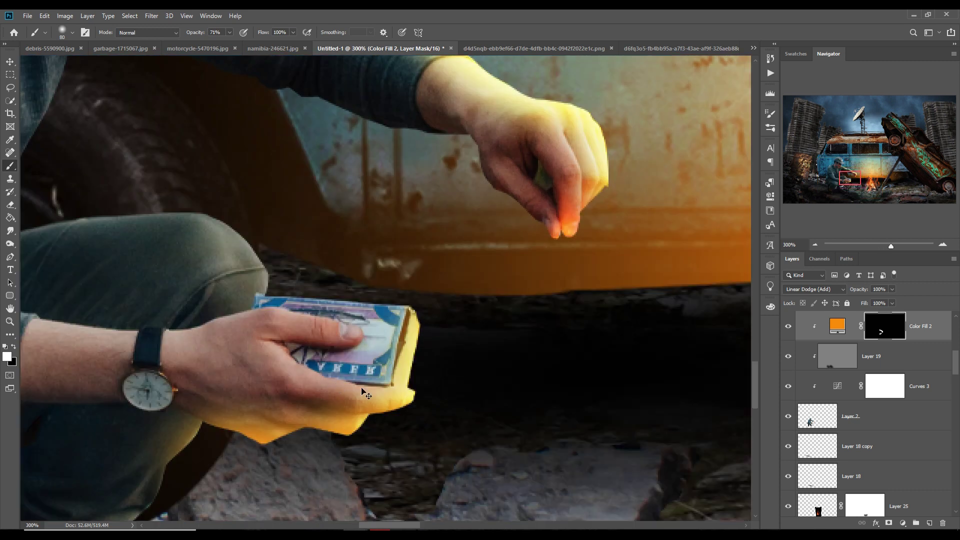
left_click(939, 338)
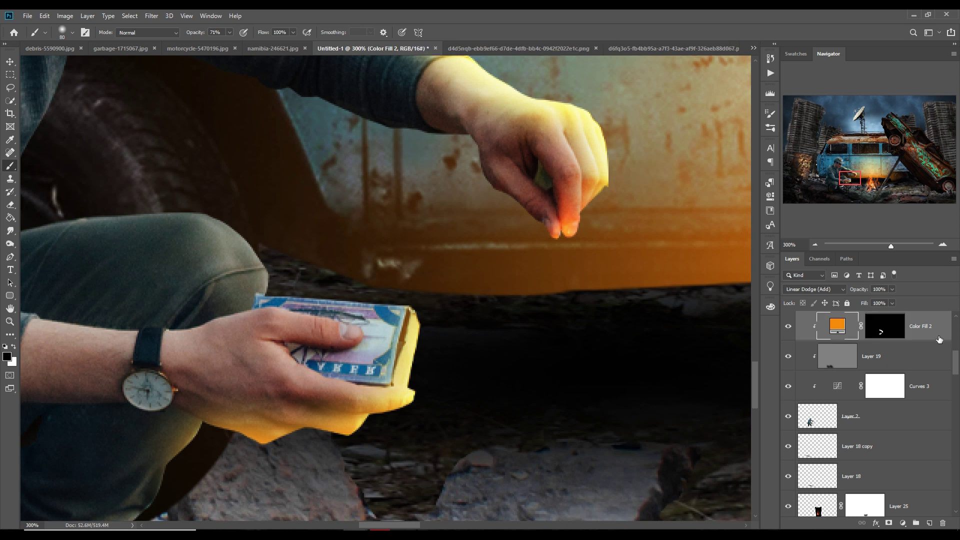
left_click(929, 524)
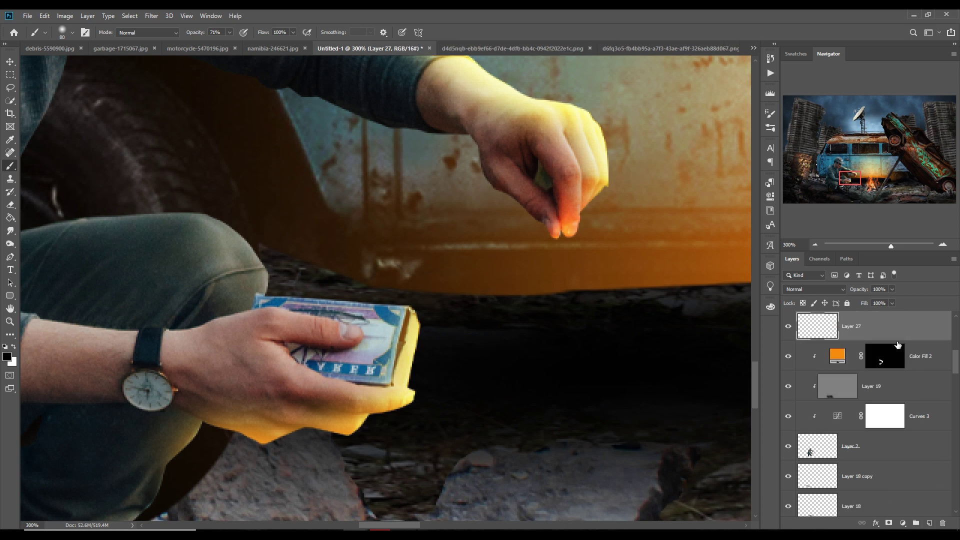
key("ctrl+z")
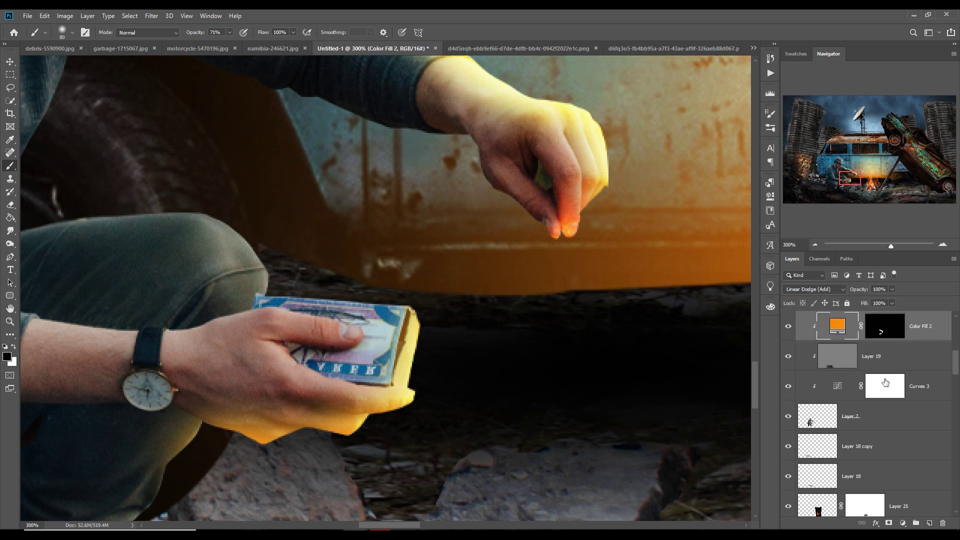
- Add a new clipped layer directly above the man's layer and lasso the lower half of his forearm, wrist and hand
left_click(902, 417)
left_click(930, 523)
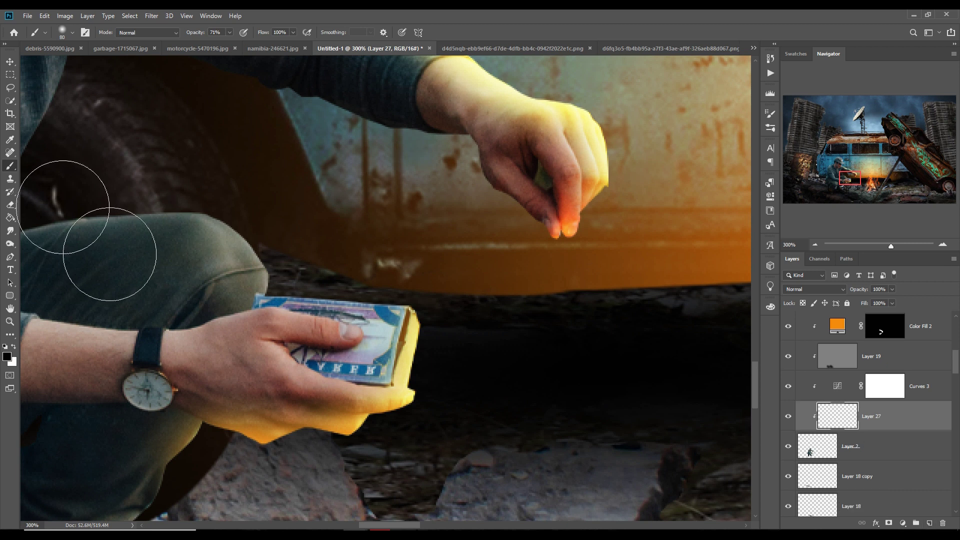
left_click(10, 90)
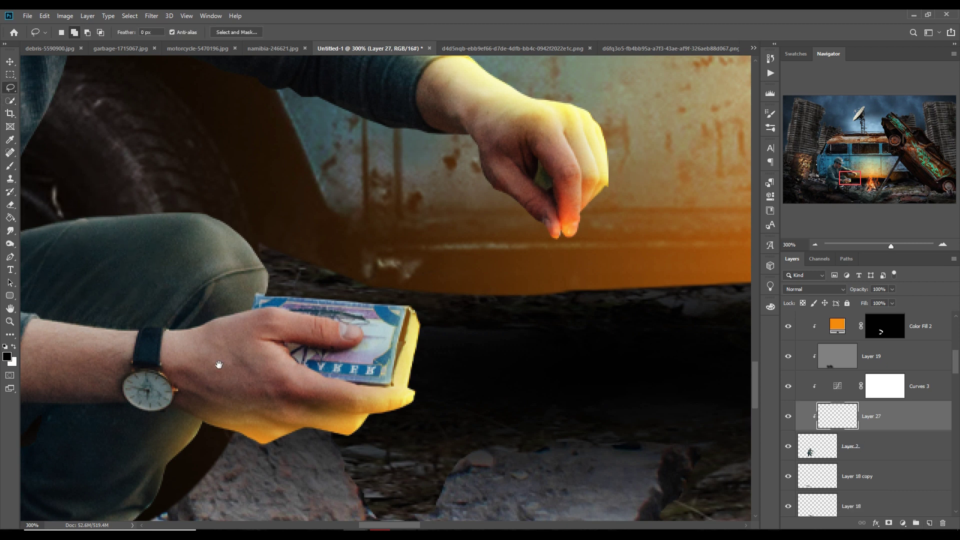
left_click_drag(220, 365, 447, 295)
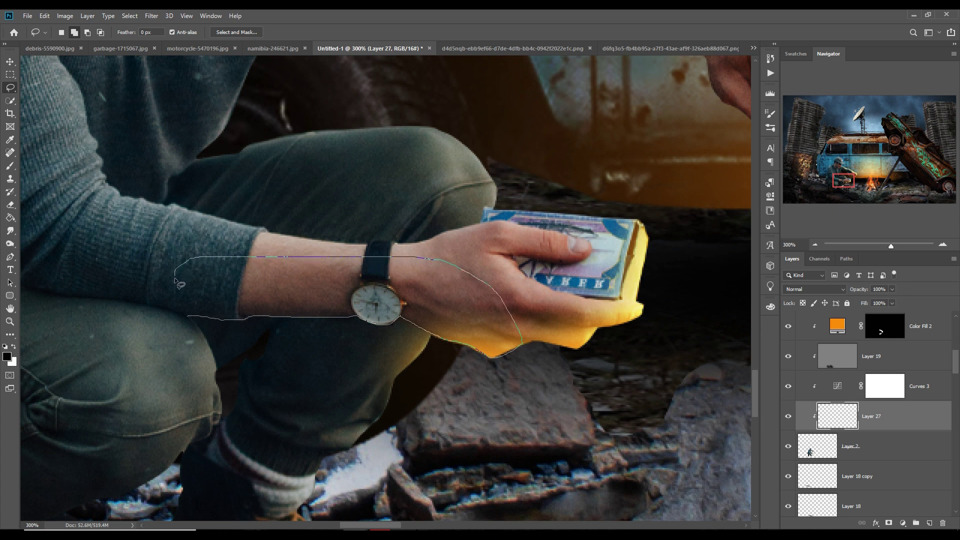
left_click_drag(189, 317, 190, 318)
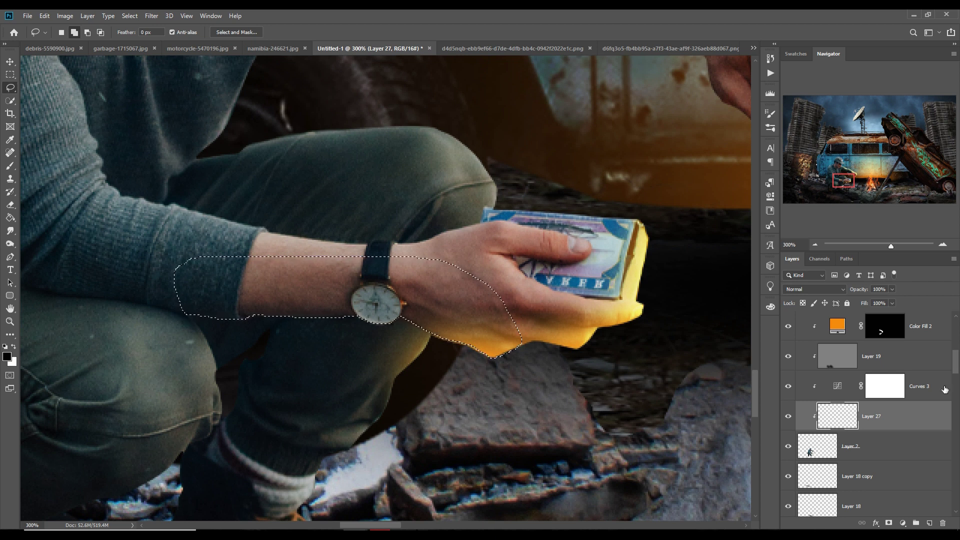
- Paint white on the man's orange fill mask along the selected underside of his forearm, watch and hand
left_click(10, 167)
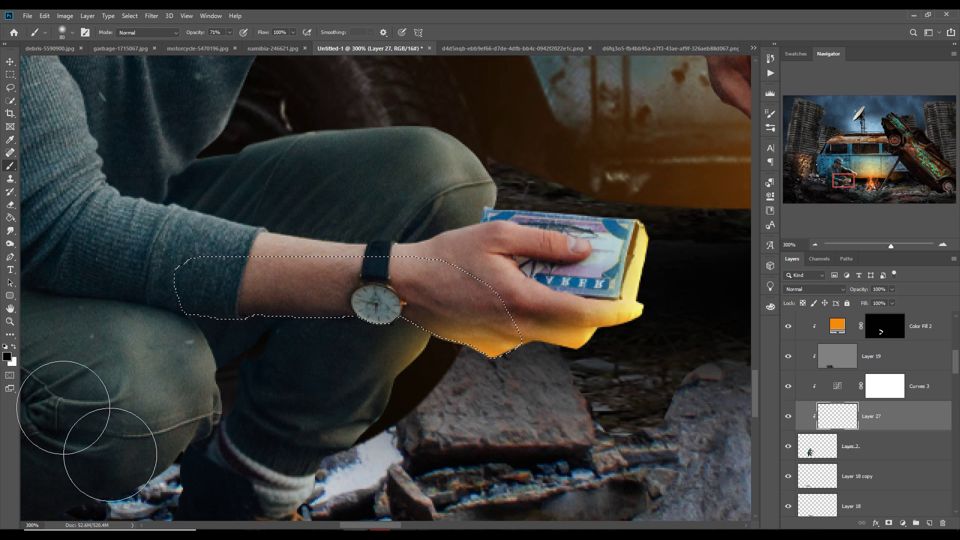
left_click(6, 356)
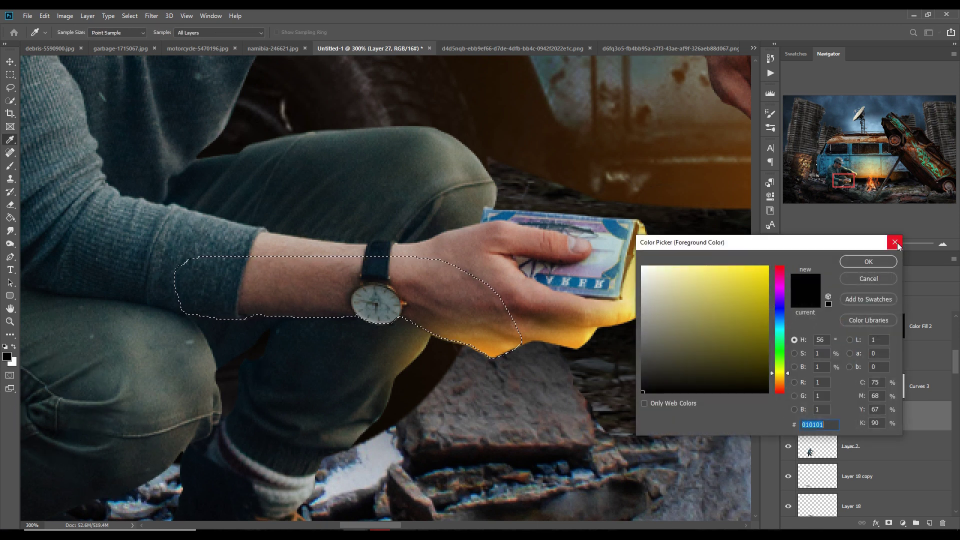
left_click(895, 242)
left_click(888, 334)
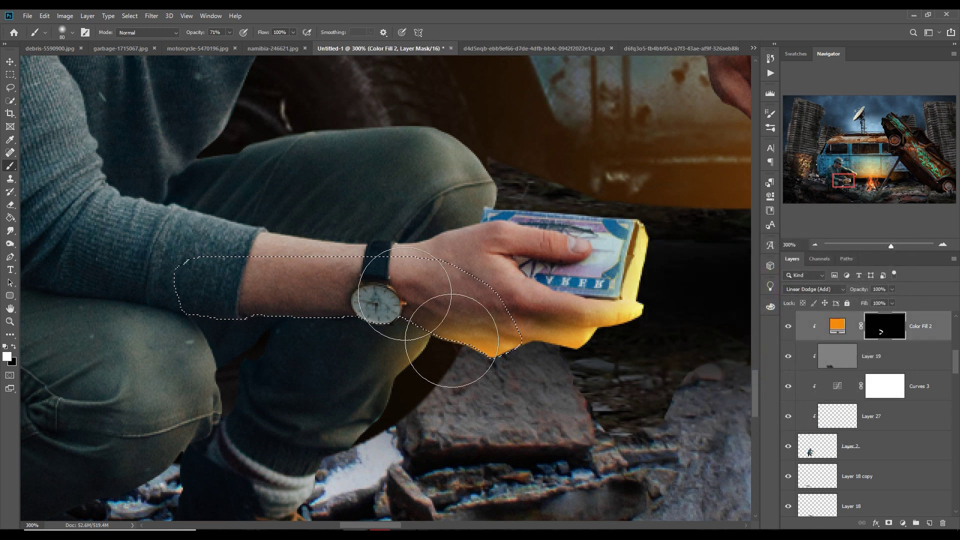
mouse_move(268, 352)
left_mouse_down()
mouse_move(375, 354)
mouse_move(408, 365)
left_mouse_up()
left_click_drag(235, 363, 155, 362)
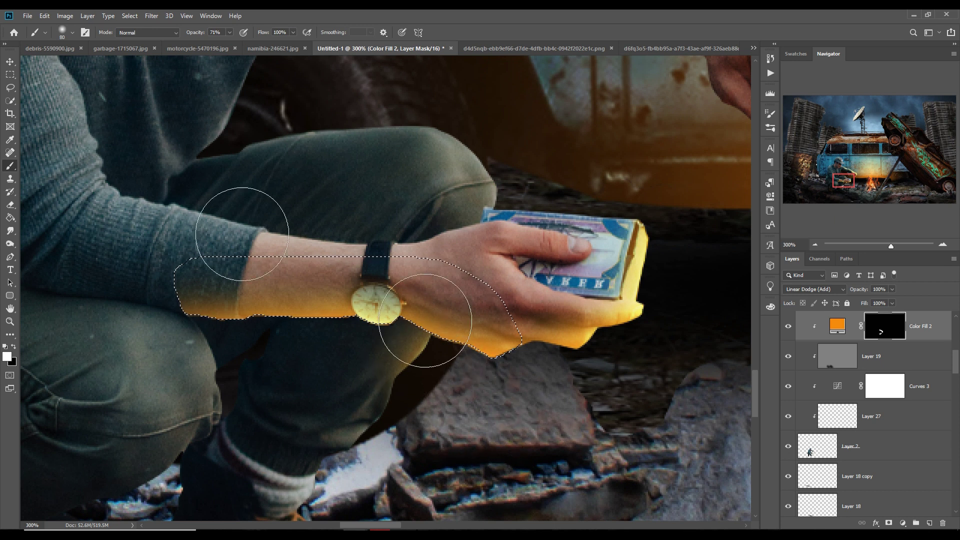
- Clear the selection and paint firelight on the fill mask along the sweater's side, the raised sleeve's underside and the knee
left_click(132, 19)
left_click(144, 37)
key("l")
left_click_drag(416, 251, 433, 382)
key("b")
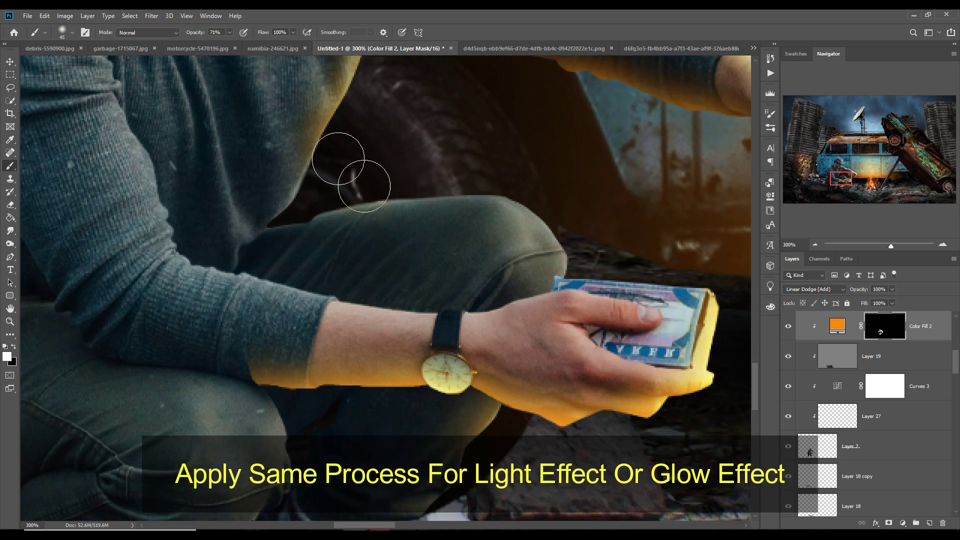
key("bracketleft")
key("bracketleft")
mouse_move(280, 213)
left_mouse_down()
mouse_move(308, 229)
mouse_move(589, 255)
left_mouse_up()
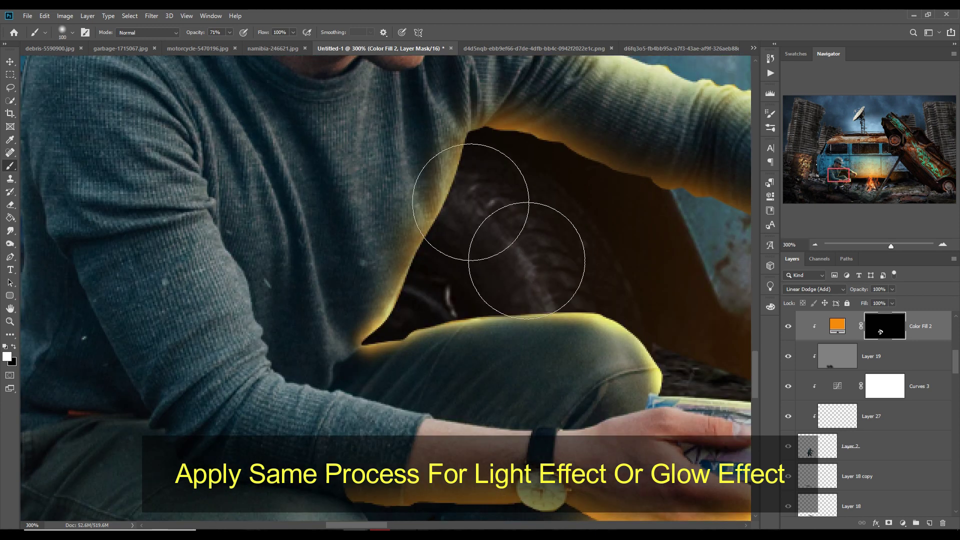
mouse_move(523, 253)
left_mouse_down()
mouse_move(541, 323)
mouse_move(602, 326)
mouse_move(521, 278)
left_mouse_up()
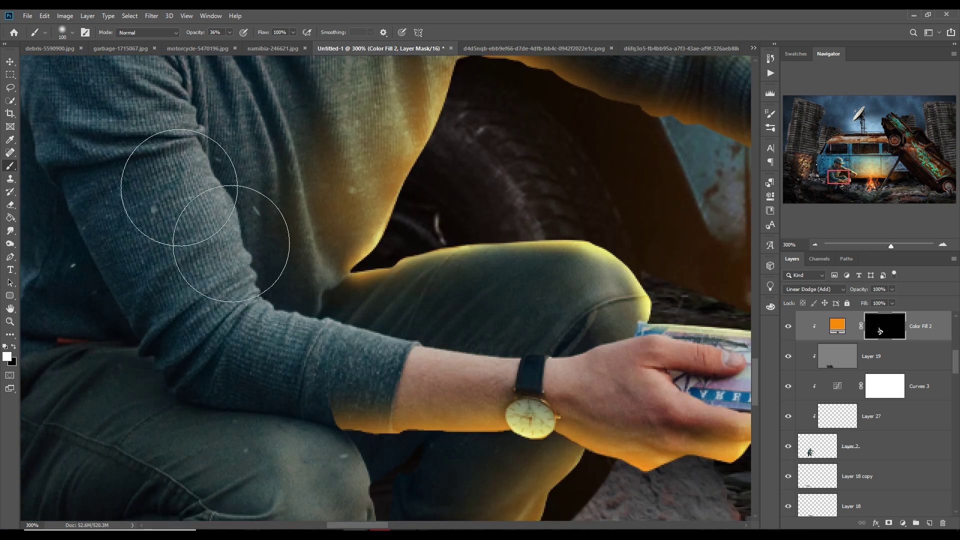
- Lasso the bent arm's sleeve, add another layer clipped to the man, and brush firelight on the sleeve through the fill mask
key("l")
left_click_drag(196, 116, 218, 174)
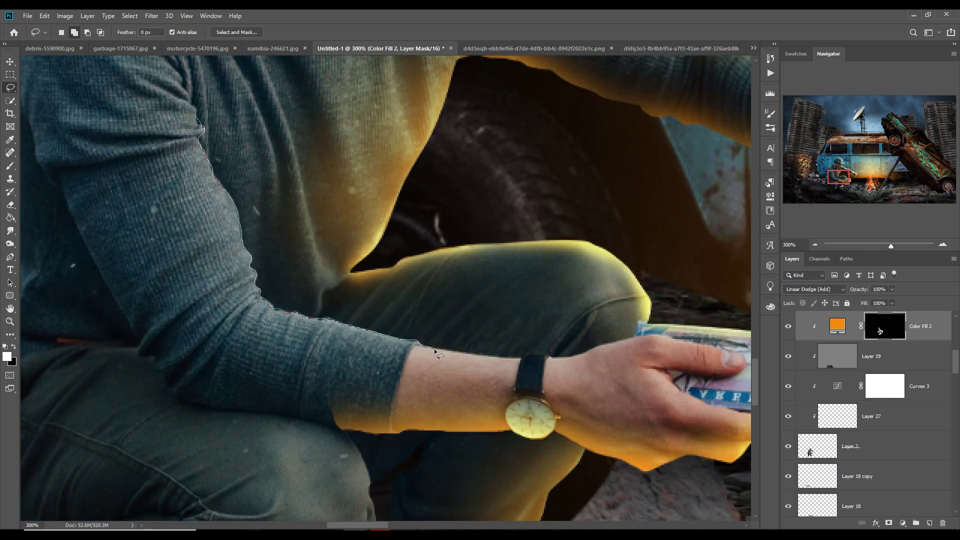
mouse_move(579, 357)
left_mouse_down()
mouse_move(492, 390)
mouse_move(195, 111)
mouse_move(394, 344)
mouse_move(590, 300)
left_mouse_up()
left_click(920, 416)
left_click(930, 523)
left_click(885, 326)
left_click(10, 166)
- Lasso the upper sleeve near the shoulder, add a further clipped layer, and brush soft firelight over that area
key("l")
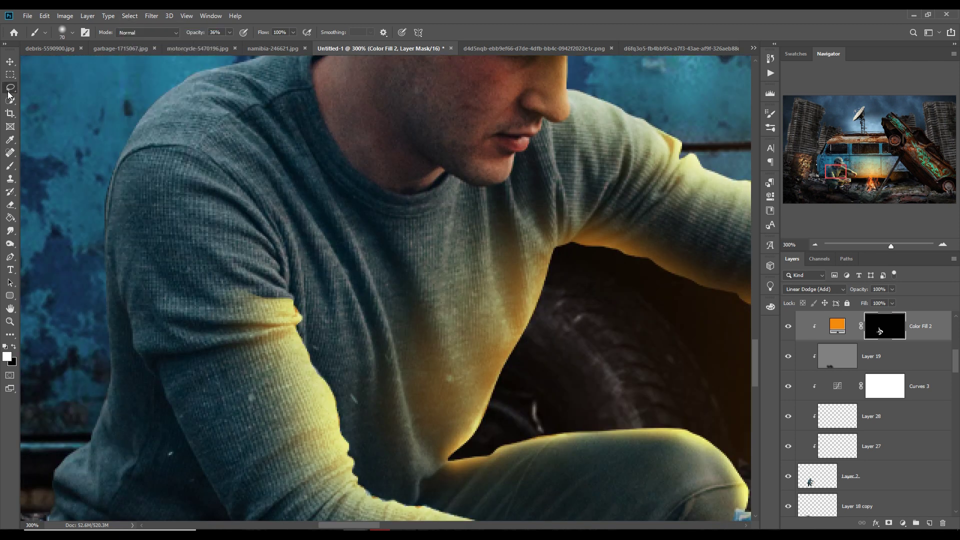
mouse_move(293, 301)
left_mouse_down()
mouse_move(282, 265)
mouse_move(166, 197)
mouse_move(294, 301)
left_mouse_up()
left_click(920, 416)
left_click(929, 523)
left_click(11, 166)
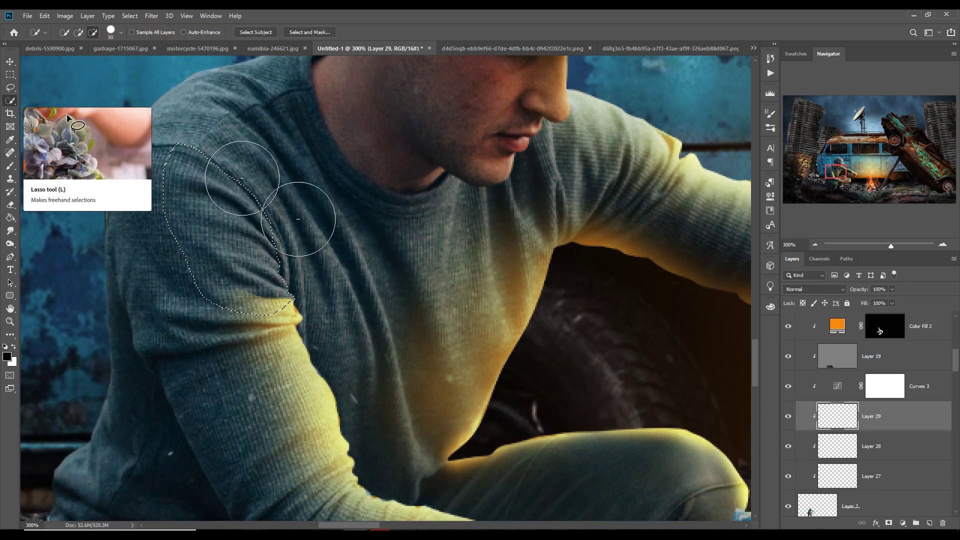
mouse_move(260, 225)
left_mouse_down()
mouse_move(210, 190)
mouse_move(318, 332)
left_mouse_up()
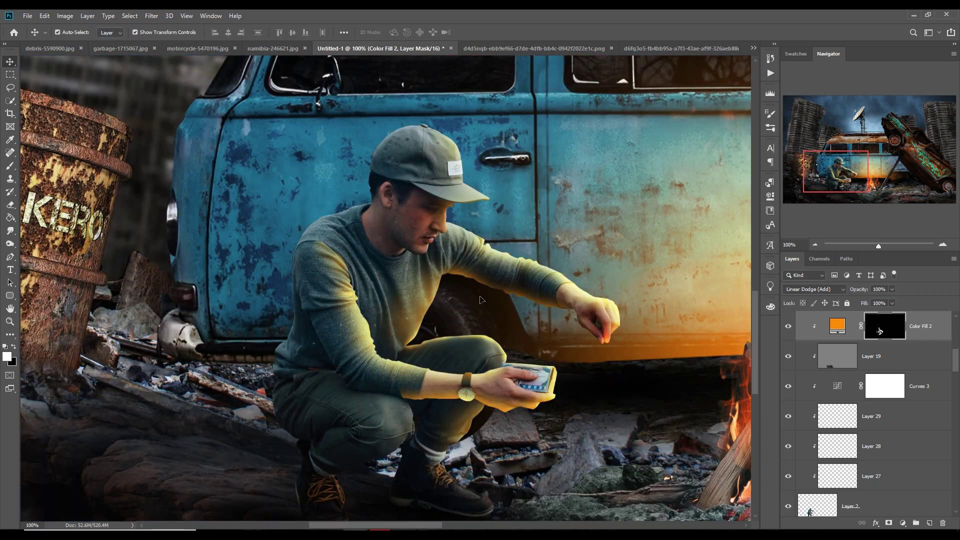
- Paint firelight on the man's lower leg in the fill mask, then refine its edge in black with a smaller brush
left_click_drag(482, 300, 489, 261)
key("b")
mouse_move(431, 388)
left_mouse_down()
mouse_move(411, 433)
mouse_move(350, 442)
left_mouse_up()
left_click_drag(442, 432, 429, 370)
key("ctrl+plus")
key("bracketleft")
key("bracketleft")
key("bracketleft")
key("bracketleft")
key("bracketleft")
key("bracketleft")
key("bracketleft")
key("x")
mouse_move(417, 433)
left_mouse_down()
mouse_move(422, 418)
mouse_move(408, 441)
left_mouse_up()
- Brighten the man on his gray Overlay layer using the Dodge tool set to Midtones at 77% exposure
left_click(873, 356)
right_click(10, 243)
left_click(44, 244)
left_click_drag(166, 246, 214, 327)
left_click_drag(301, 369, 426, 485)
left_click_drag(409, 518, 433, 446)
left_click_drag(431, 226, 494, 253)
left_click_drag(440, 245, 466, 303)
- Dodge fine highlights along the folds and edges of the man with a smaller brush
key("bracketleft")
key("bracketleft")
key("bracketleft")
key("bracketleft")
left_click_drag(319, 167, 399, 160)
left_click_drag(307, 181, 406, 172)
left_click_drag(349, 91, 395, 120)
left_click_drag(467, 194, 467, 265)
left_click_drag(473, 232, 497, 344)
left_click_drag(383, 121, 424, 255)
left_click_drag(348, 102, 449, 179)
left_click_drag(504, 157, 524, 290)
left_click_drag(545, 169, 550, 259)
left_click_drag(586, 123, 567, 226)
mouse_move(593, 67)
left_mouse_down()
mouse_move(603, 188)
mouse_move(661, 271)
mouse_move(575, 221)
left_mouse_up()
- Dodge broader lit areas of the man with a larger brush
key("bracketright")
key("bracketright")
key("bracketright")
key("bracketright")
left_click_drag(580, 220, 667, 283)
left_click_drag(573, 345, 507, 246)
left_click_drag(422, 156, 392, 163)
left_click_drag(370, 325, 364, 279)
mouse_move(358, 285)
left_mouse_down()
mouse_move(487, 264)
mouse_move(530, 281)
left_mouse_up()
left_click_drag(663, 374, 673, 315)
left_click_drag(463, 383, 408, 393)
left_click_drag(274, 370, 182, 354)
mouse_move(605, 70)
left_mouse_down()
mouse_move(563, 325)
mouse_move(576, 374)
left_mouse_up()
- Dodge the remaining small details on the man with a reduced brush of size 10
key("bracketleft")
key("bracketleft")
key("bracketleft")
key("bracketleft")
left_click_drag(390, 120, 307, 166)
left_click_drag(370, 133, 264, 175)
left_click_drag(342, 84, 408, 138)
left_click_drag(221, 257, 253, 182)
left_click_drag(253, 183, 279, 157)
key("ctrl+minus")
key("ctrl+minus")
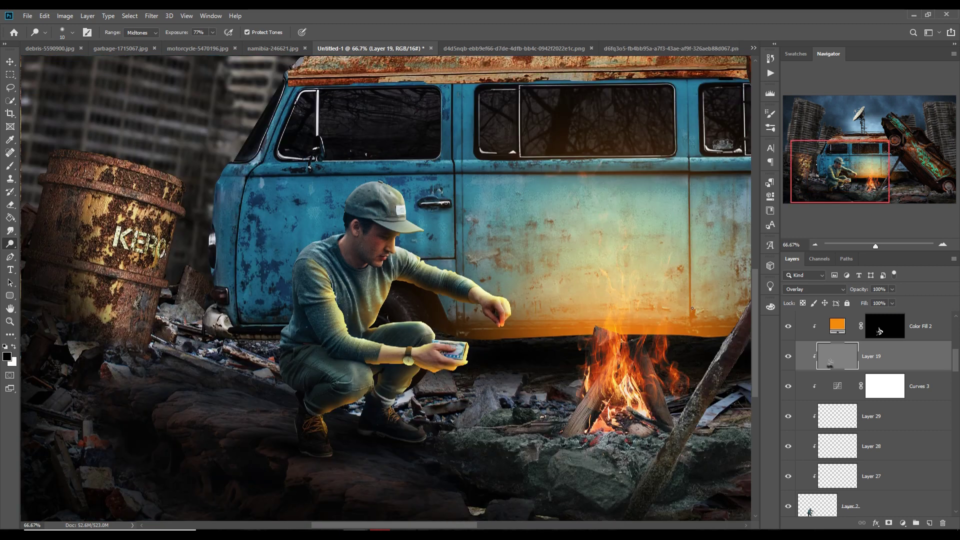
- Add a new layer clipped to the wrecked car above its shading layer and set its blend mode to Linear Dodge (Add)
scroll(873, 400, "up", 4)
left_click(895, 417)
left_click(880, 356)
left_click(930, 523)
key("ctrl+alt+g")
left_click(815, 290)
left_click(813, 276)
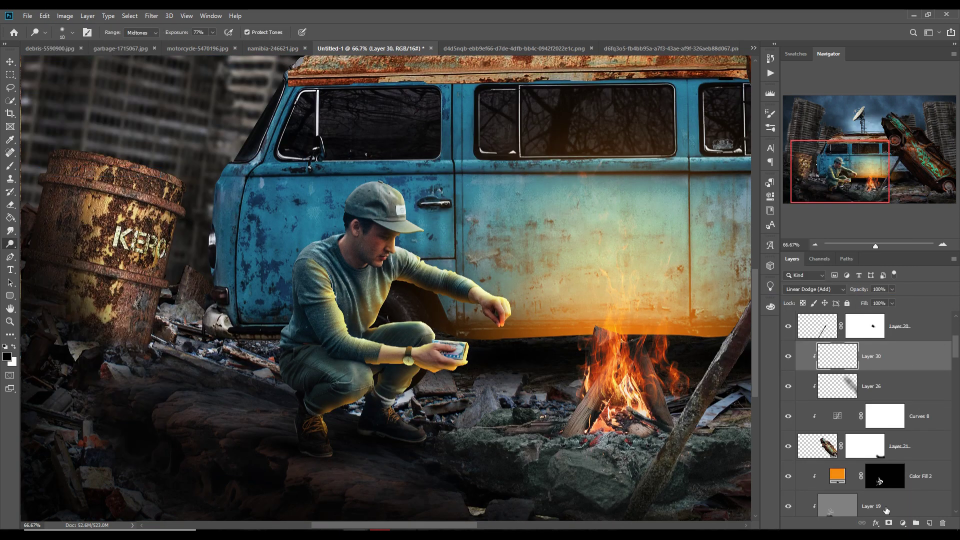
left_click(903, 523)
left_click(890, 260)
left_click(868, 279)
- Turn the car's clipped Linear Dodge layer into a Solid Color fill in a bright orange
left_click_drag(575, 300, 324, 295)
key("ctrl+minus")
key("ctrl+minus")
left_click(903, 523)
left_click(890, 260)
left_click(766, 268)
left_click_drag(781, 372, 786, 382)
left_click(869, 262)
- Invert the car's fill mask to hide the orange and paint white broadly over the car's fire-facing underside
key("ctrl+i")
key("x")
key("b")
mouse_move(465, 225)
left_mouse_down()
mouse_move(495, 340)
mouse_move(541, 433)
left_mouse_up()
- Paint stronger firelight with a smaller brush along the car's lower edge, from the front end past the wheel
key("bracketleft")
key("bracketleft")
key("bracketleft")
key("bracketleft")
key("bracketleft")
key("bracketleft")
key("bracketleft")
key("bracketleft")
key("bracketleft")
mouse_move(433, 192)
left_mouse_down()
mouse_move(437, 226)
mouse_move(495, 328)
mouse_move(563, 410)
left_mouse_up()
- Lasso the area around the car's front wheel arch, paint firelight inside it on the fill mask, and clear the selection
key("l")
key("ctrl+plus")
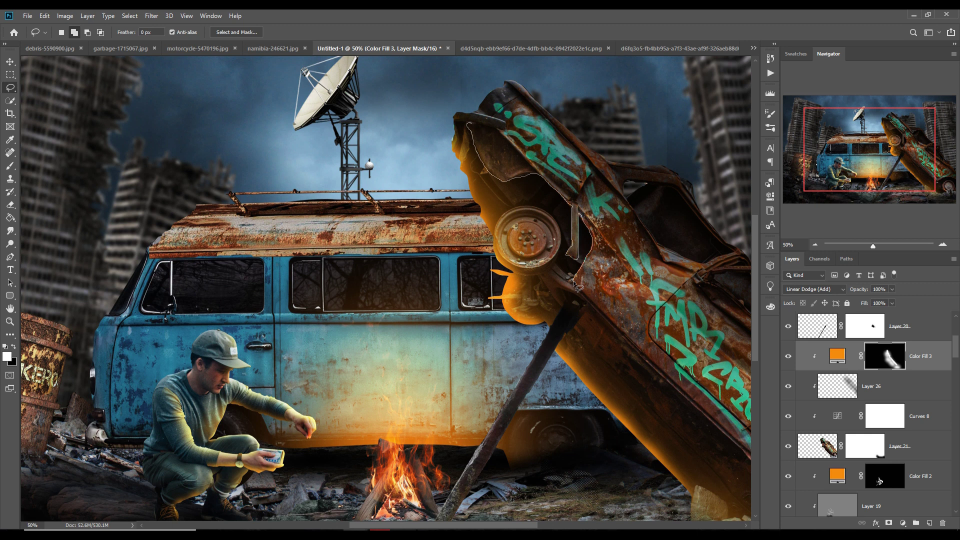
key("b")
mouse_move(498, 123)
left_mouse_down()
mouse_move(470, 123)
mouse_move(502, 184)
mouse_move(571, 252)
left_mouse_up()
key("bracketleft")
key("bracketleft")
key("bracketleft")
key("bracketleft")
key("bracketleft")
key("bracketleft")
mouse_move(580, 216)
left_mouse_down()
mouse_move(616, 333)
mouse_move(633, 344)
mouse_move(427, 215)
mouse_move(500, 302)
mouse_move(554, 344)
left_mouse_up()
key("ctrl+d")
- Add a new layer clipped to the car, paint firelight on the fill mask along the graffitied side panel's lower edge, and deselect
key("l")
left_click(916, 446)
left_click(930, 523)
key("b")
left_click(884, 356)
left_click_drag(446, 244, 398, 203)
left_click(129, 16)
left_click(135, 37)
key("v")
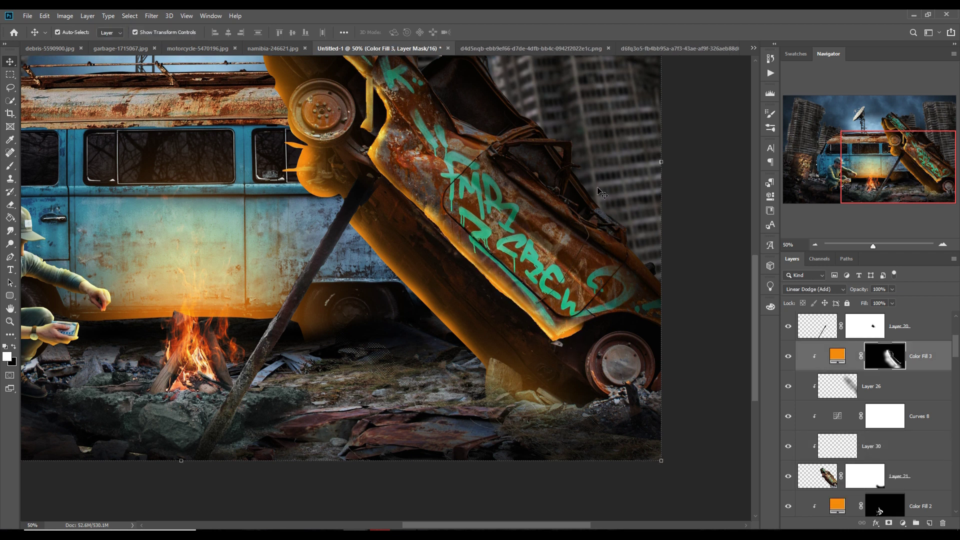
- Add a new layer above the car's shading layer, fill it with 50% gray and set its blend mode to Overlay
key("ctrl+minus")
left_click(895, 388)
left_click(929, 524)
left_click(45, 16)
left_click(53, 172)
left_click(542, 150)
left_click(816, 290)
left_click(801, 399)
- Shade the gray layer with dodge/burn strokes along the car's underside and around its lower wheel
left_click(10, 218)
left_click(10, 179)
left_click(10, 244)
left_click_drag(507, 219, 575, 349)
left_click_drag(684, 376, 670, 417)
key("v")
key("ctrl+minus")
- Add an orange Solid Color fill clipped to the propping pole, blended in Linear Dodge (Add)
key("alt+bracketright")
key("alt+bracketright")
key("alt+bracketright")
left_click(930, 523)
key("ctrl+alt+g")
left_click(815, 289)
left_click(805, 277)
left_click(903, 524)
left_click(899, 343)
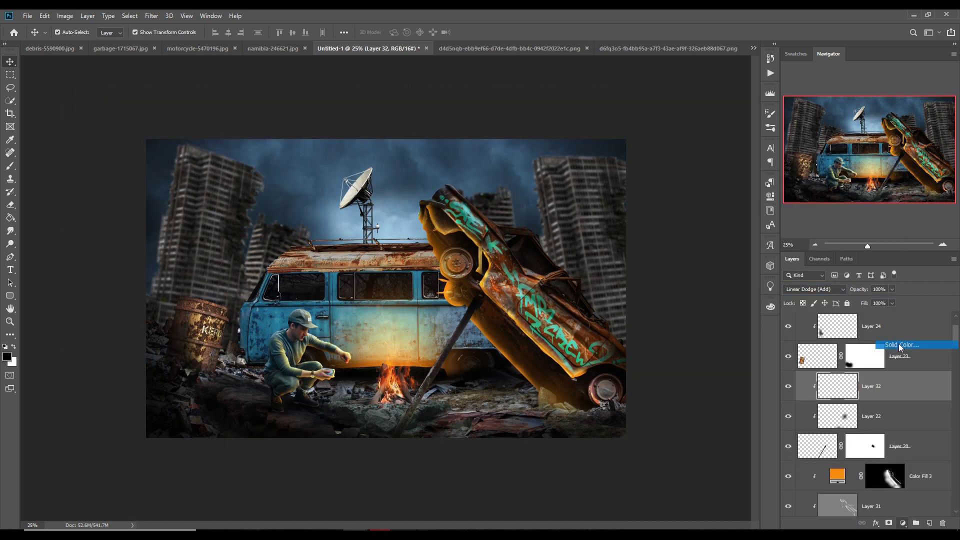
left_click(765, 270)
left_click(875, 262)
- Invert the pole's fill mask to hide the orange and paint firelight back along the pole's length
key("b")
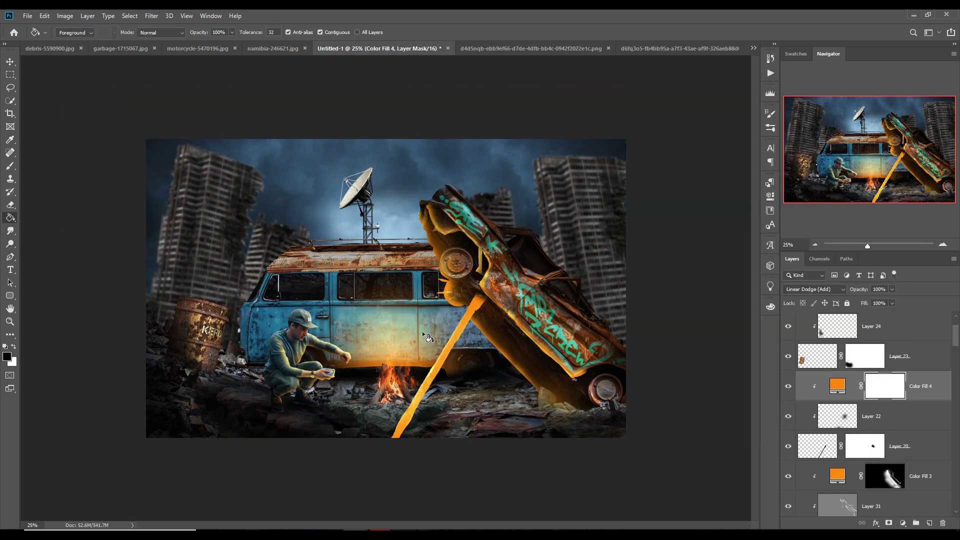
key("ctrl+i")
key("ctrl+plus")
left_click_drag(449, 393, 404, 476)
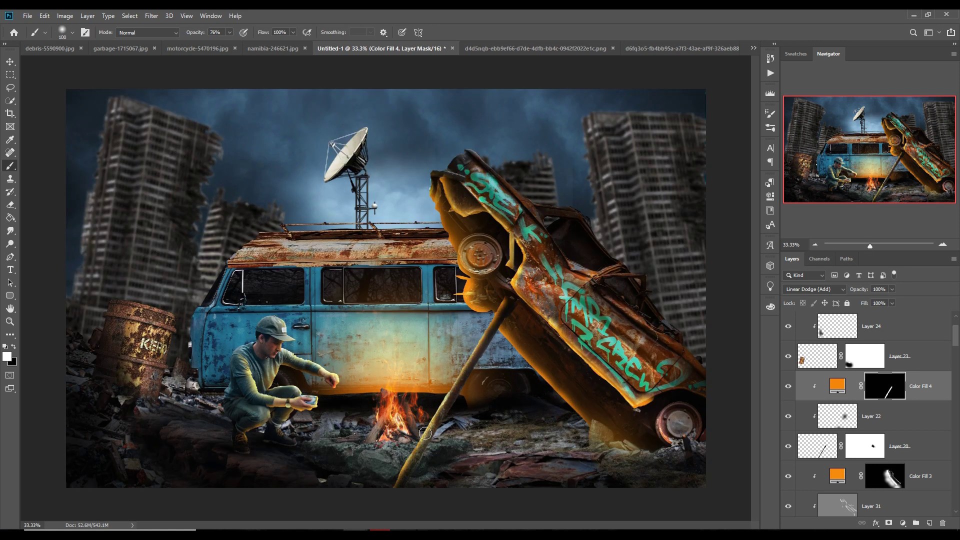
key("v")
key("ctrl+minus")
- Find the van's orange fill layer in the stack and add a new empty layer directly above it
scroll(931, 369, "up", 2)
scroll(931, 368, "down", 6)
left_click(931, 369)
scroll(932, 368, "down", 7)
scroll(932, 369, "down", 8)
left_click(931, 421)
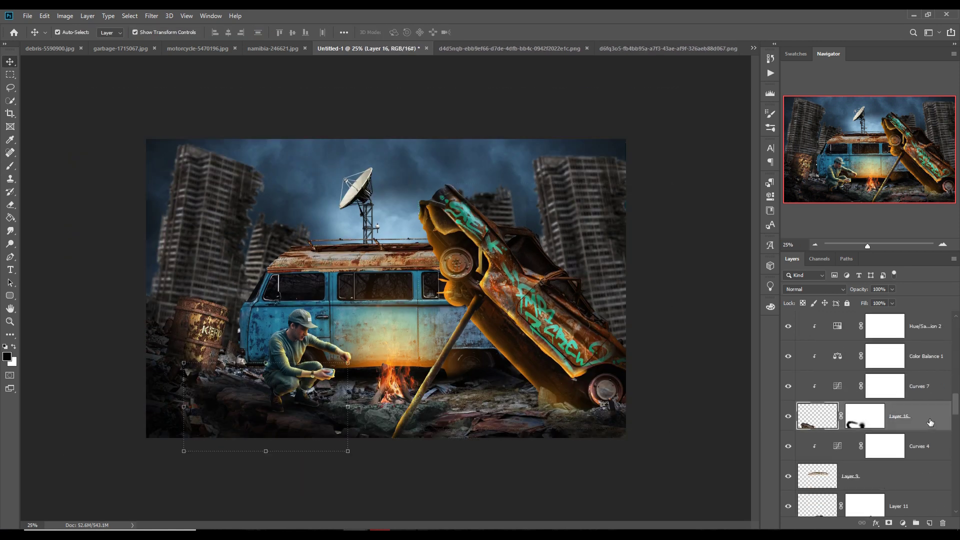
scroll(930, 421, "down", 5)
left_click(931, 421)
left_click(930, 523)
- Set a yellow brush to 6% opacity and dab a large soft glow over the van behind the campfire
key("b")
left_click(7, 356)
key("Return")
left_click(229, 33)
left_click_drag(230, 46, 196, 46)
key("ctrl+plus")
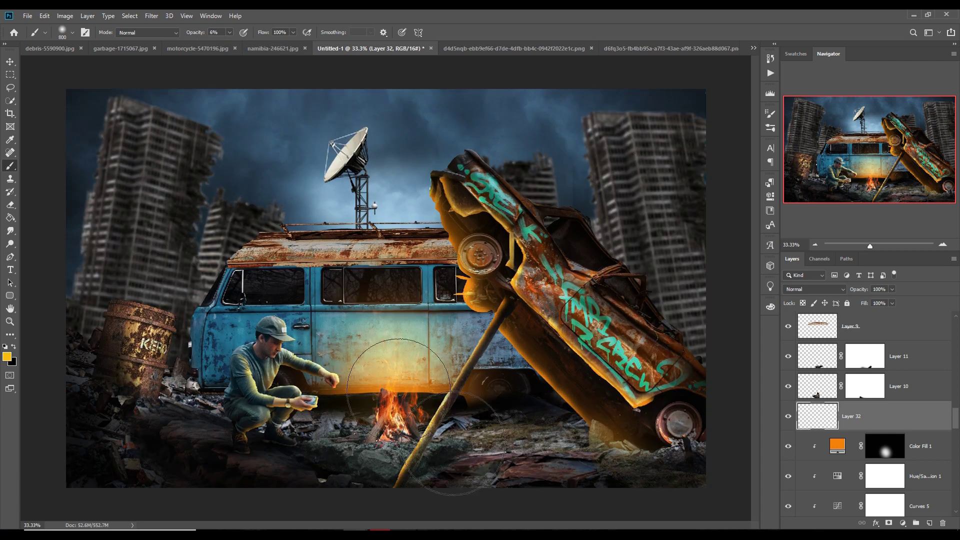
left_click(478, 403)
left_click(400, 342)
- Add another layer lower in the stack and dab soft yellow light on the ground around the campfire
scroll(885, 383, "down", 8)
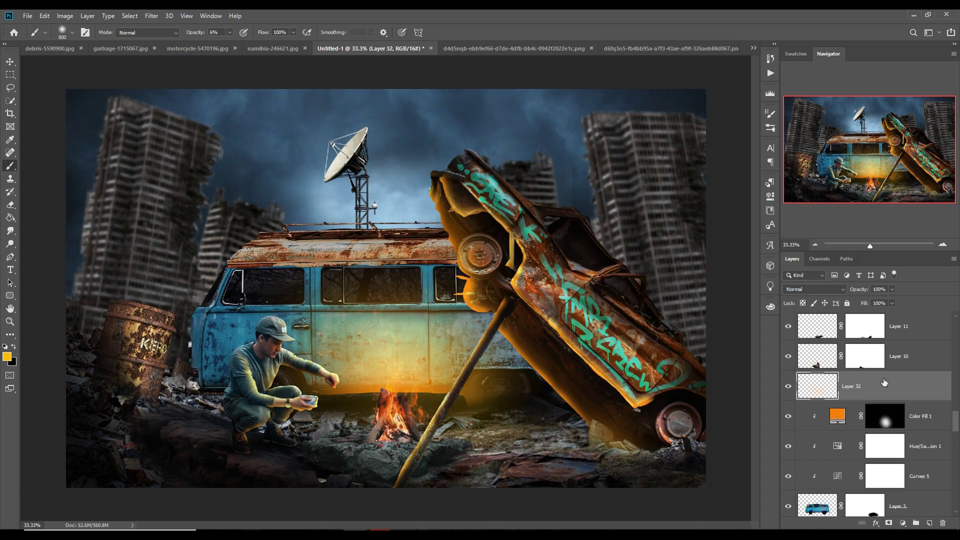
left_click(888, 359)
left_click(930, 523)
left_click(494, 441)
left_click(353, 449)
- Add a new layer above the roof's Curves adjustment and paint yellow light around the fire stones with a smaller brush
scroll(925, 380, "up", 8)
left_click(923, 357)
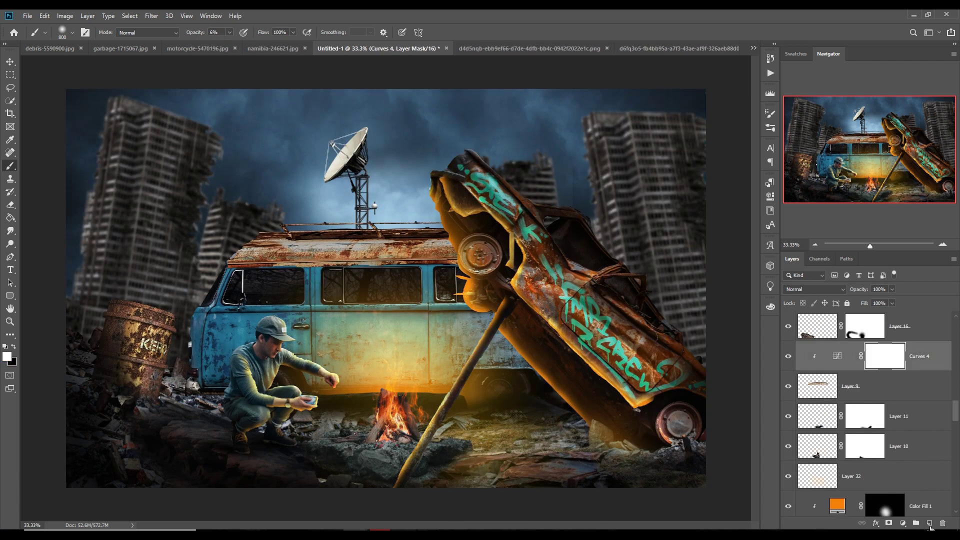
left_click(930, 523)
key("bracketleft")
key("bracketleft")
key("bracketleft")
key("bracketleft")
key("bracketleft")
key("bracketleft")
key("bracketleft")
key("bracketleft")
left_click(440, 450)
left_click_drag(434, 448, 365, 447)
left_click(347, 443)
- Set the glow layer to Overlay and paint stronger yellow light across the fire stones at 38% brush opacity
left_click(815, 290)
left_click(796, 399)
left_click(230, 33)
left_click_drag(226, 46, 243, 46)
mouse_move(368, 435)
left_mouse_down()
mouse_move(346, 448)
mouse_move(306, 446)
left_mouse_up()
left_click_drag(456, 434, 446, 452)
left_click_drag(382, 445, 445, 433)
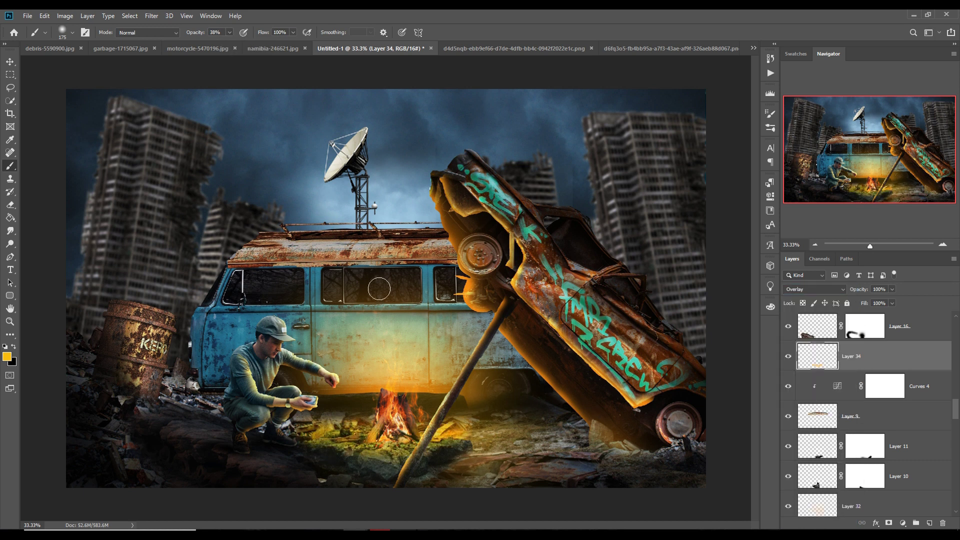
- Add an orange-red Solid Color fill clipped to the van's rusty roof, blended in Linear Dodge (Add)
key("v")
left_click(410, 254)
left_click(930, 523)
left_click(45, 16)
left_click(814, 289)
left_click(815, 372)
left_click(903, 524)
left_click(895, 349)
left_click_drag(788, 378, 789, 387)
left_click(868, 262)
- Fill the roof fill's mask with black and paint white over the roof's middle to bring in firelight
left_click(10, 166)
left_click(10, 218)
left_click(14, 346)
left_click(281, 250)
left_click(13, 346)
key("b")
mouse_move(401, 285)
left_mouse_down()
mouse_move(343, 321)
mouse_move(386, 318)
left_mouse_up()
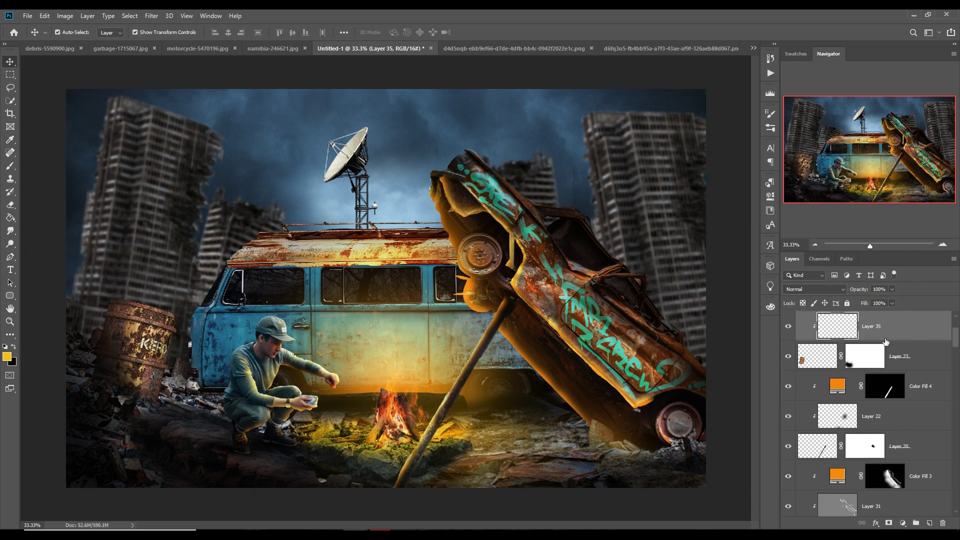
- Set the barrel's clipped layer to Linear Dodge (Add) and turn it into an orange-red Solid Color fill
left_click(814, 289)
left_click(815, 372)
left_click(903, 523)
left_click(895, 349)
left_click_drag(780, 381, 780, 391)
left_click(868, 261)
- Fill the barrel's fill mask with black and paint firelight down its fire-facing edge with a smaller brush
left_click(10, 218)
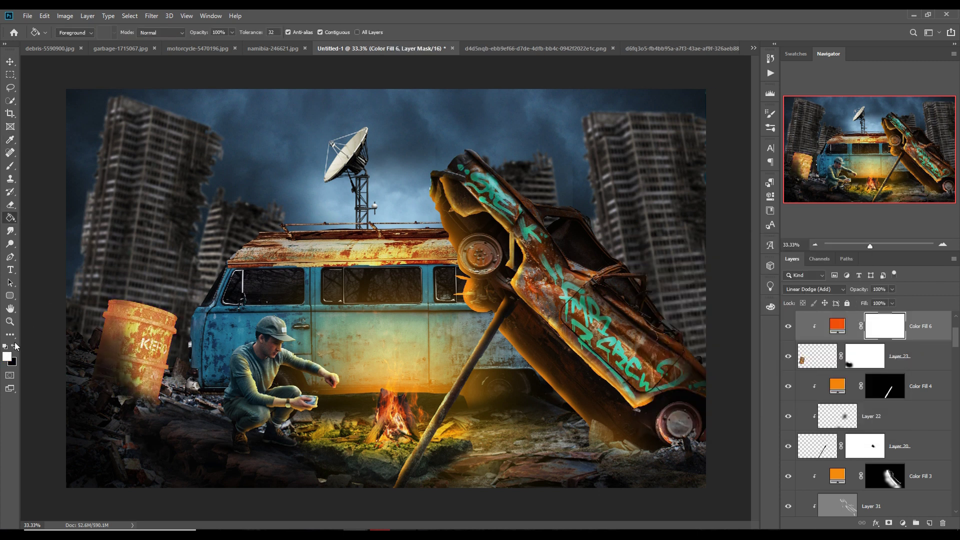
left_click(14, 346)
left_click(130, 330)
left_click(14, 346)
key("b")
key("bracketleft")
key("bracketleft")
key("bracketleft")
key("bracketleft")
mouse_move(167, 310)
left_mouse_down()
mouse_move(198, 344)
mouse_move(199, 381)
left_mouse_up()
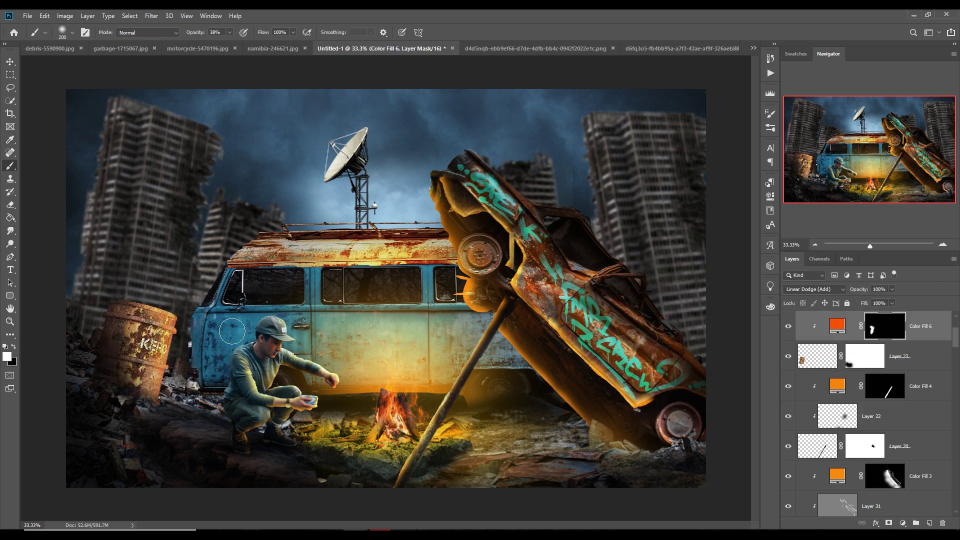
key("v")
- Add clipped shading layers to the van body and roof and softly darken their far side with black at 9% opacity
scroll(949, 412, "down", 8)
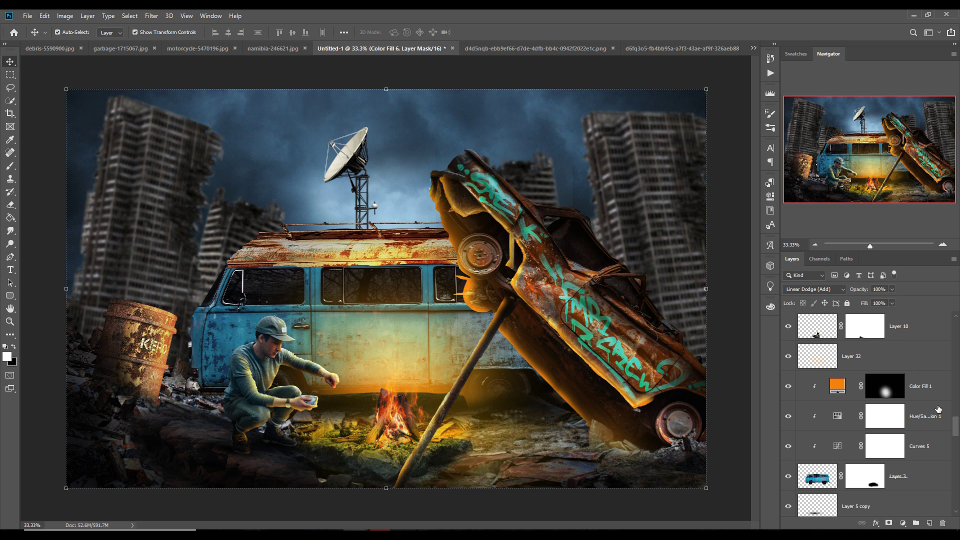
left_click(935, 384)
left_click(929, 523)
right_click(908, 385)
left_click(845, 297)
left_click(10, 166)
left_click(14, 346)
left_click(843, 291)
left_click(835, 292)
left_click_drag(229, 32, 215, 44)
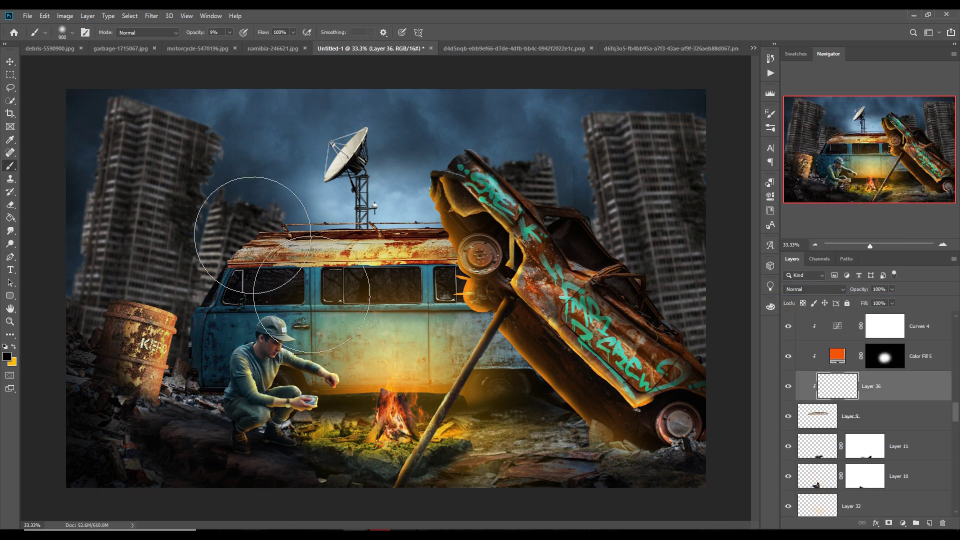
- Select the roof's Curves mask, raise the brush opacity to 100% and shrink the brush to 125 px
left_click(888, 328)
key("bracketleft")
left_click_drag(230, 32, 278, 44)
key("bracketleft")
key("bracketleft")
key("bracketleft")
key("bracketleft")
key("bracketleft")
key("bracketleft")
key("bracketleft")
key("bracketleft")
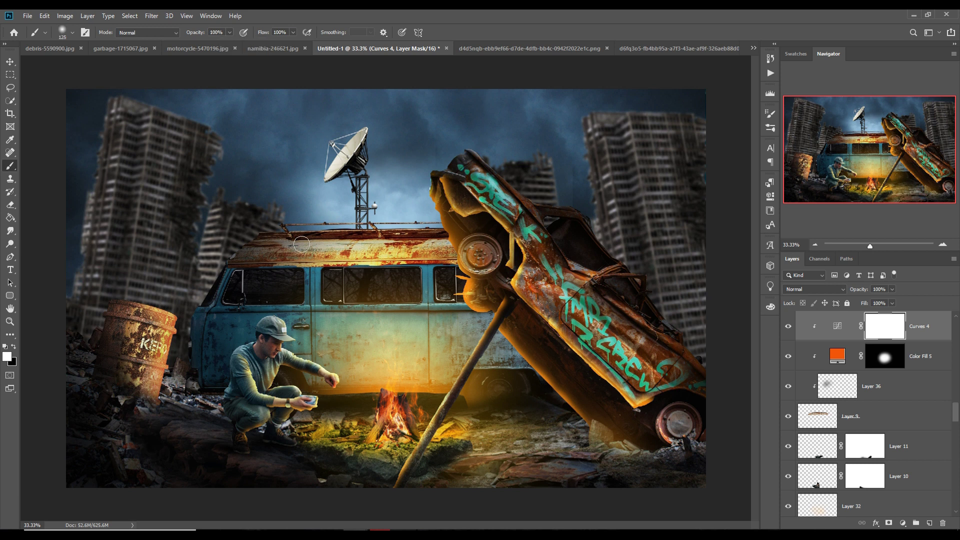
- Add a new layer clipped to the roof above the Curves adjustment, set it to Overlay and fill it with 50% gray
left_click(930, 523)
right_click(889, 338)
left_click(827, 298)
left_click(820, 289)
left_click(810, 399)
left_click(45, 16)
left_click(61, 171)
left_click(540, 142)
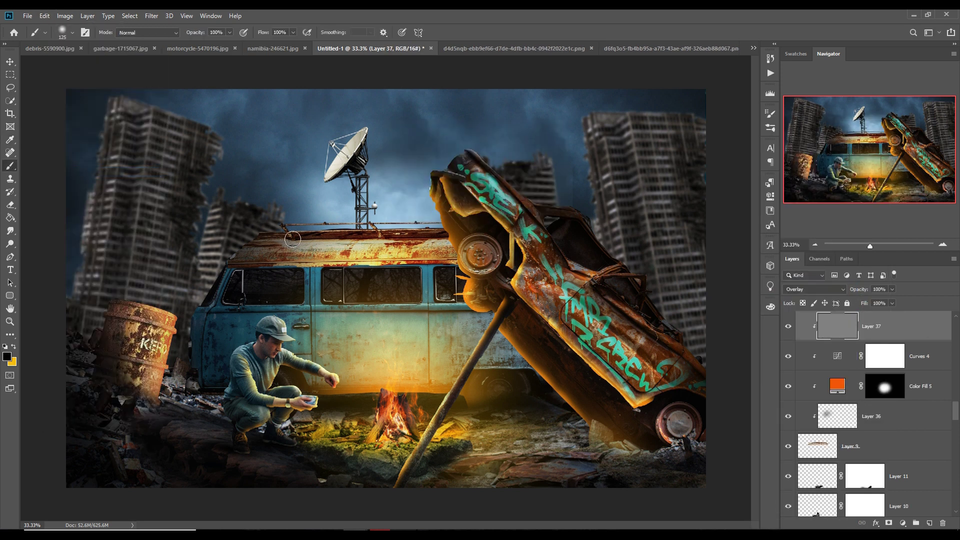
- Work dodge/burn strokes along the van roof's upper edge on the gray layer
left_click(10, 244)
left_click_drag(306, 234, 340, 234)
left_click(10, 61)
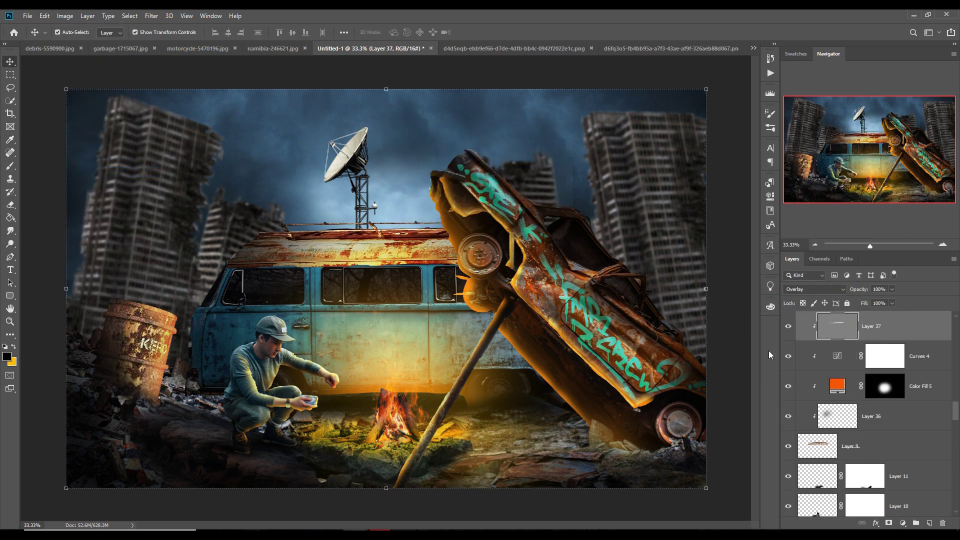
- Select the car's gray Overlay layer and burn along the car's underside down to the lower wheel
scroll(872, 386, "down", 3)
scroll(872, 387, "up", 15)
left_click(540, 265)
left_click(883, 356)
left_click(10, 243)
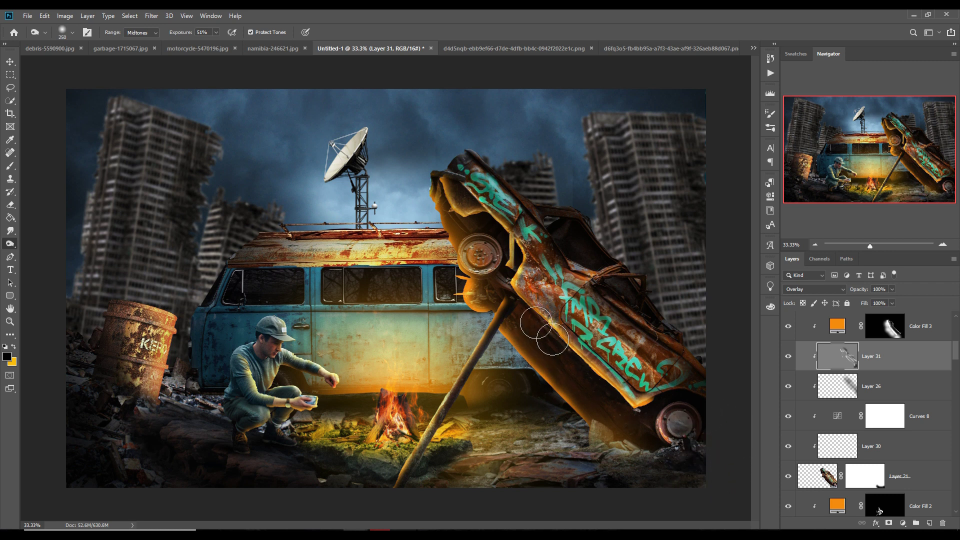
mouse_move(561, 360)
left_mouse_down()
mouse_move(543, 343)
mouse_move(634, 428)
mouse_move(549, 385)
mouse_move(508, 330)
mouse_move(539, 337)
mouse_move(542, 352)
mouse_move(661, 457)
left_mouse_up()
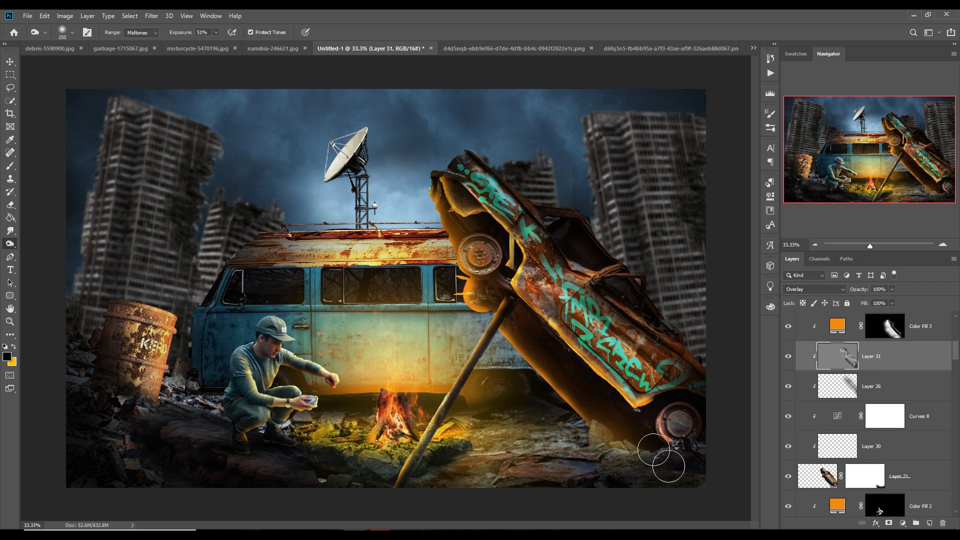
left_click(9, 62)
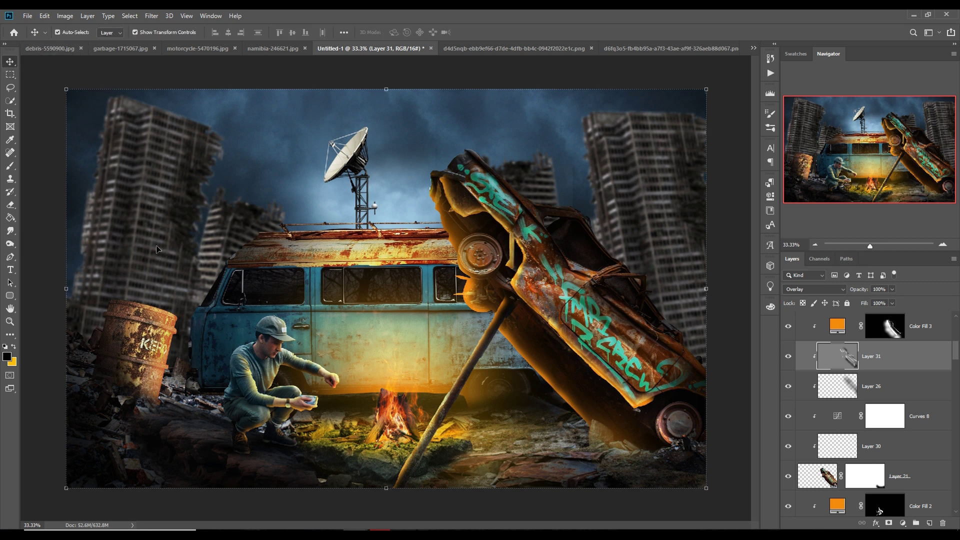
- Select the large ruined building beside the barrel and add a new layer clipped to it
left_click(175, 177)
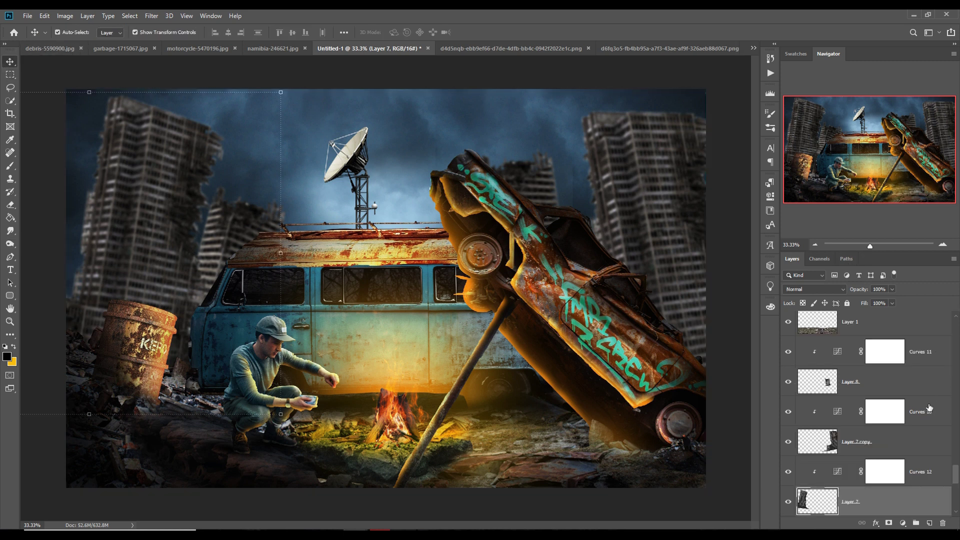
left_click(889, 481)
left_click(871, 503)
left_click(929, 523)
right_click(911, 493)
left_click(926, 511)
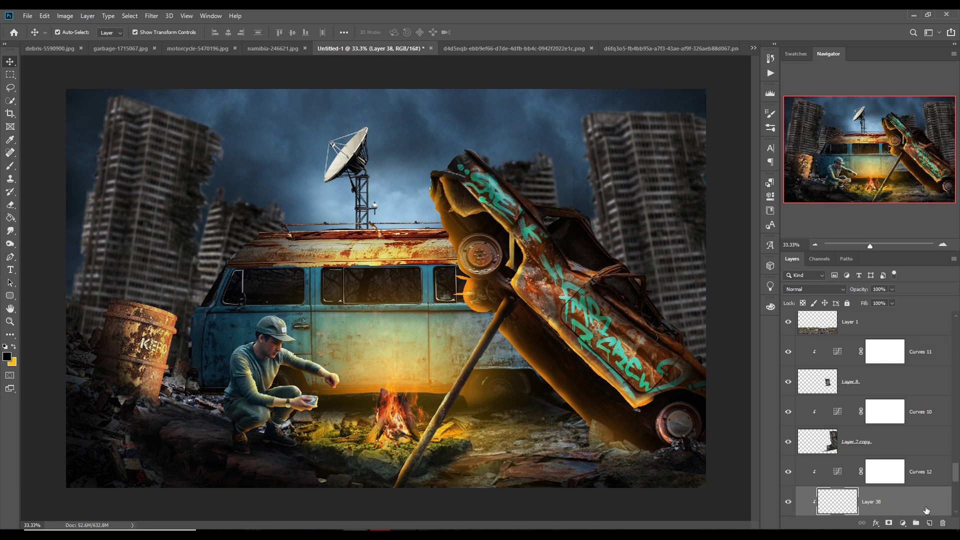
- Set the new clipped layer to Overlay, fill it with 50% gray, and dodge highlights on the large ruined building beside the barrel
left_click(814, 289)
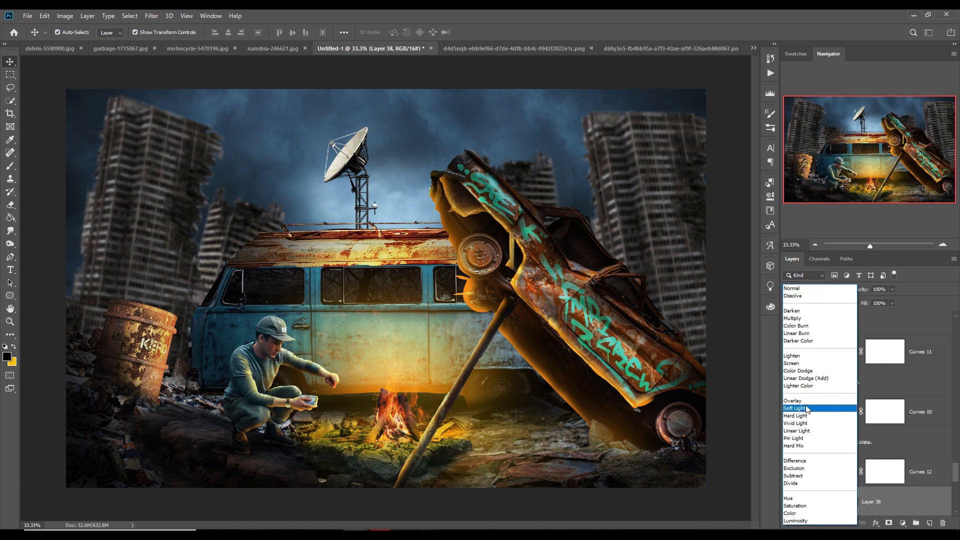
left_click(820, 406)
left_click(46, 16)
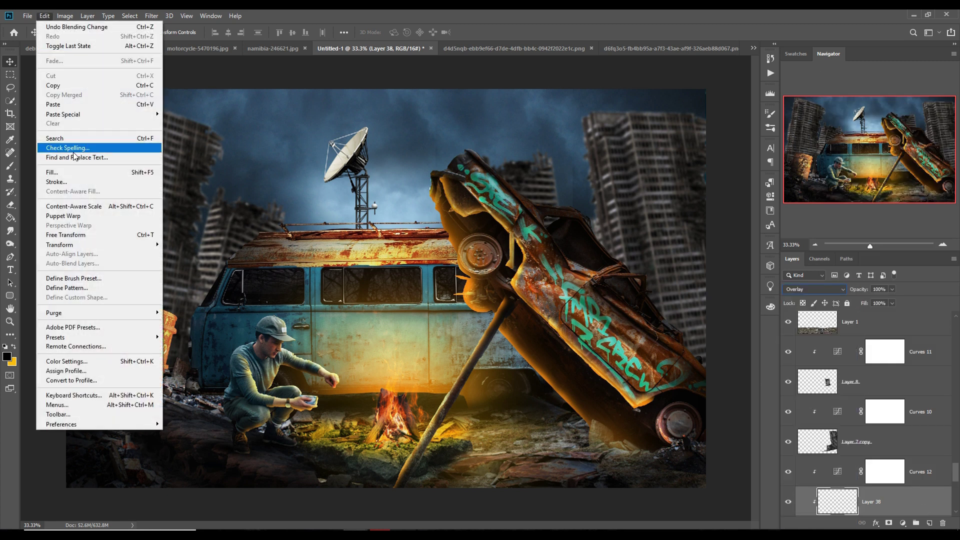
left_click(75, 206)
left_click(514, 151)
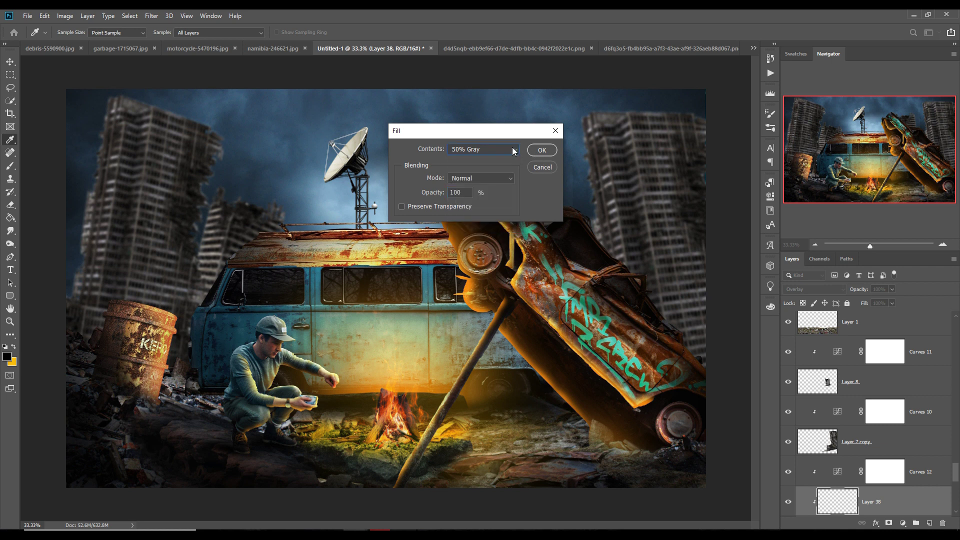
left_click(541, 150)
left_click(11, 244)
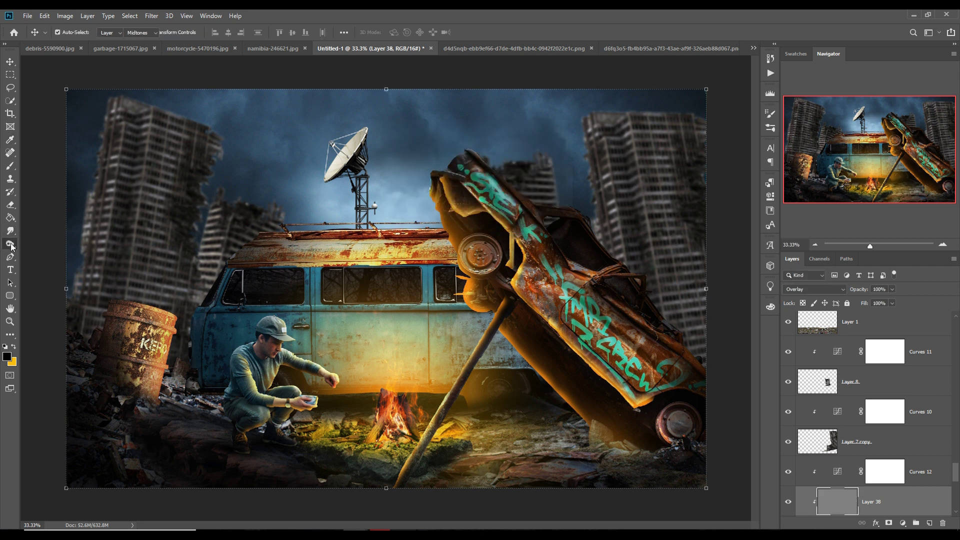
left_click(49, 244)
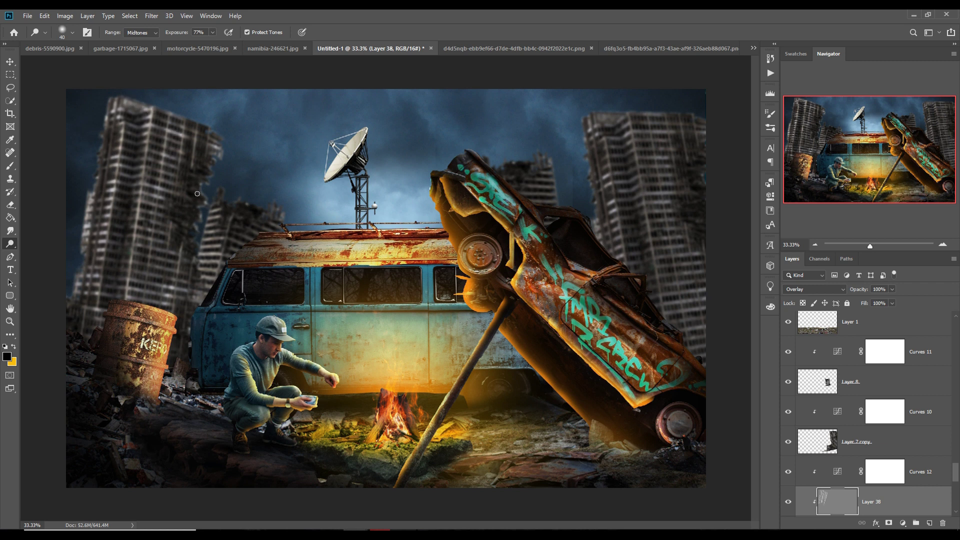
- Add a new layer clipped to the tall ruined building behind the car, set it to Overlay and fill it with 50% gray
left_click(937, 424)
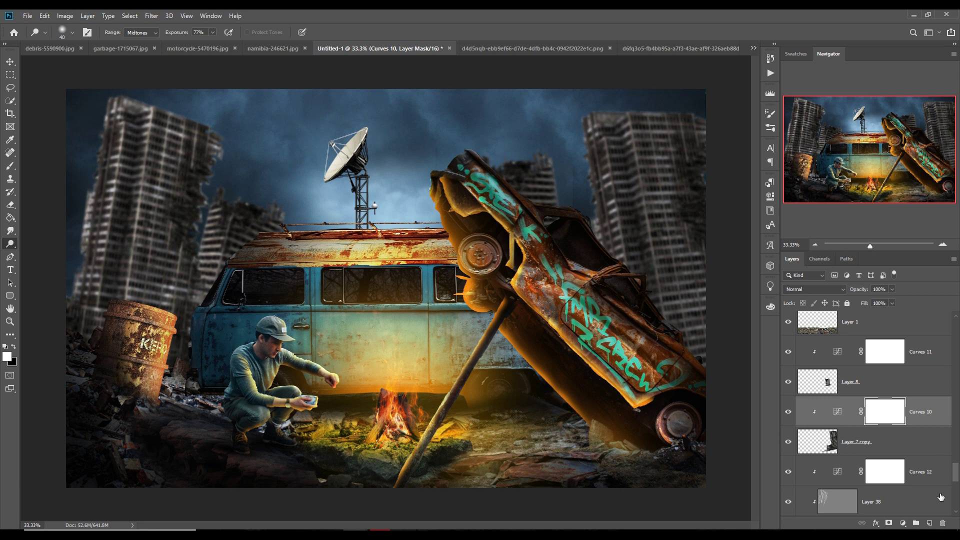
left_click(918, 449)
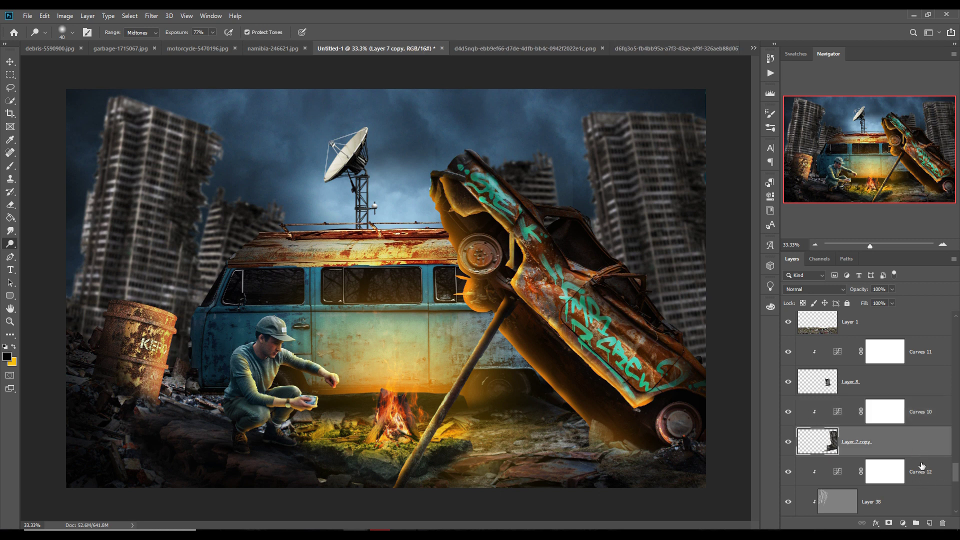
left_click(931, 523)
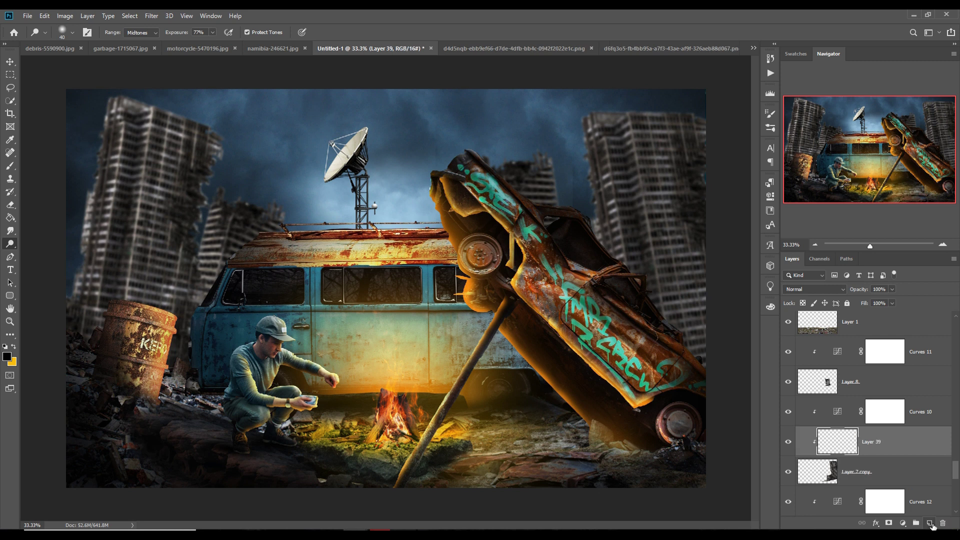
left_click(816, 289)
left_click(813, 401)
left_click(44, 17)
left_click(55, 175)
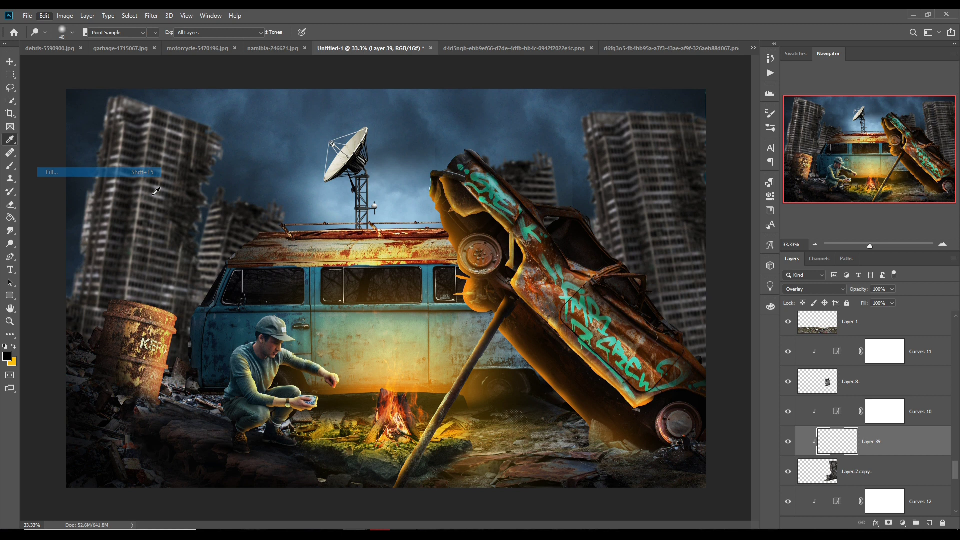
left_click(542, 150)
- Dodge the facade and sky-facing edge of the tall building behind the car on its gray layer
key("o")
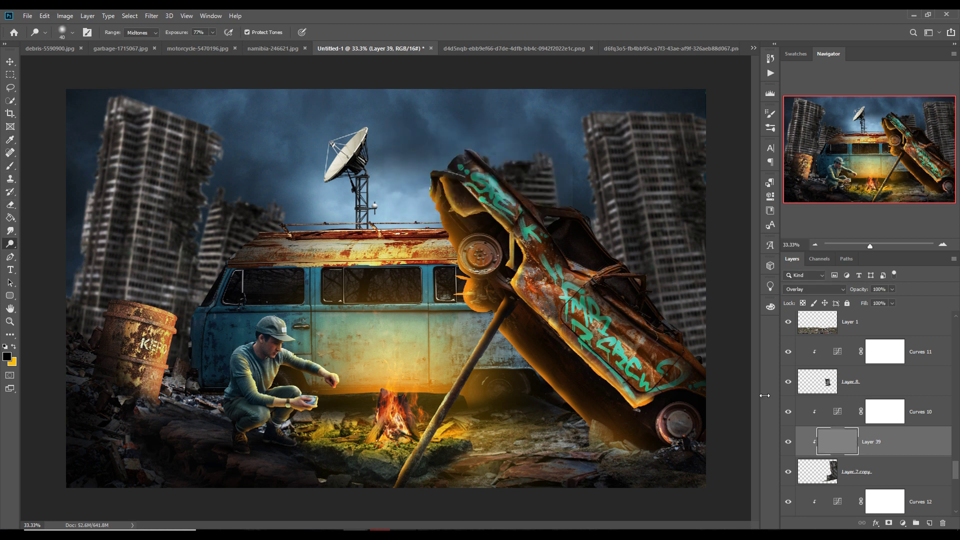
left_click(789, 472)
left_click(789, 472)
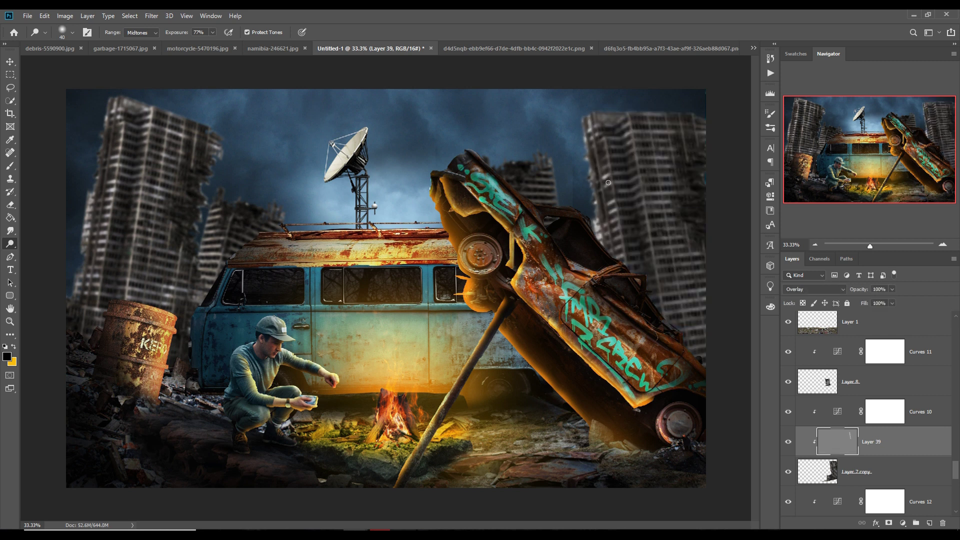
mouse_move(634, 124)
left_mouse_down()
mouse_move(645, 263)
mouse_move(650, 110)
mouse_move(680, 116)
mouse_move(697, 306)
left_mouse_up()
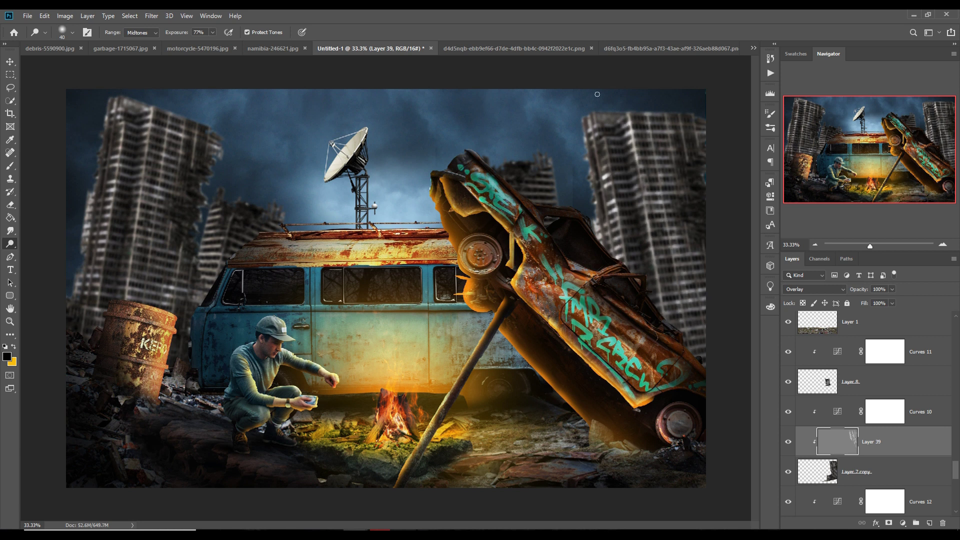
key("v")
- Identify the small distant ruin behind the car, add a layer clipped to it, set it to Overlay and fill it with 50% gray
left_click(895, 384)
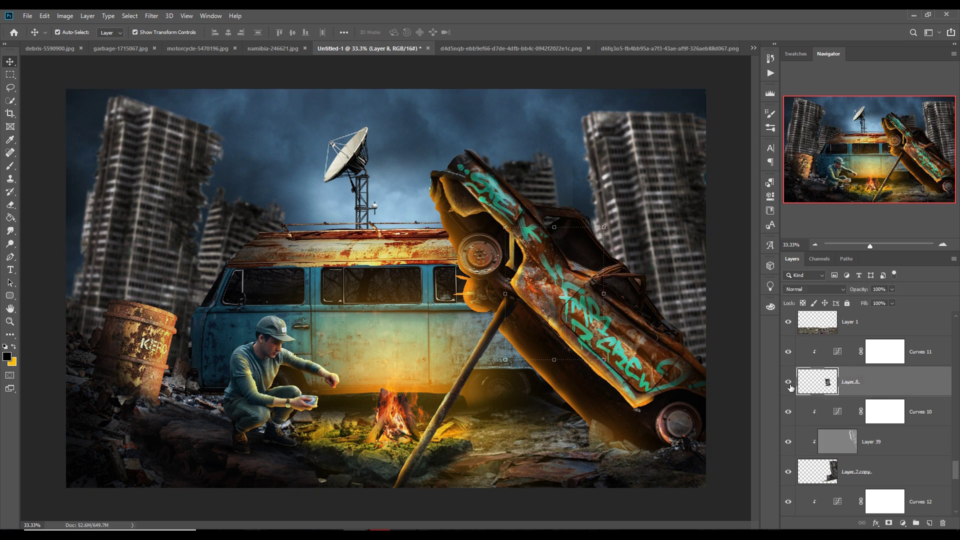
scroll(791, 388, "down", 2)
left_click(789, 354)
left_click(789, 354)
scroll(791, 365, "down", 1)
left_click(791, 443)
left_click(791, 444)
left_click(898, 444)
left_click(930, 523)
left_click(816, 290)
left_click(813, 402)
left_click(44, 16)
left_click(58, 171)
- Dodge highlights along the upper part of the small distant ruin behind the car
left_click(10, 244)
left_click_drag(551, 152, 555, 201)
left_click_drag(550, 158, 504, 167)
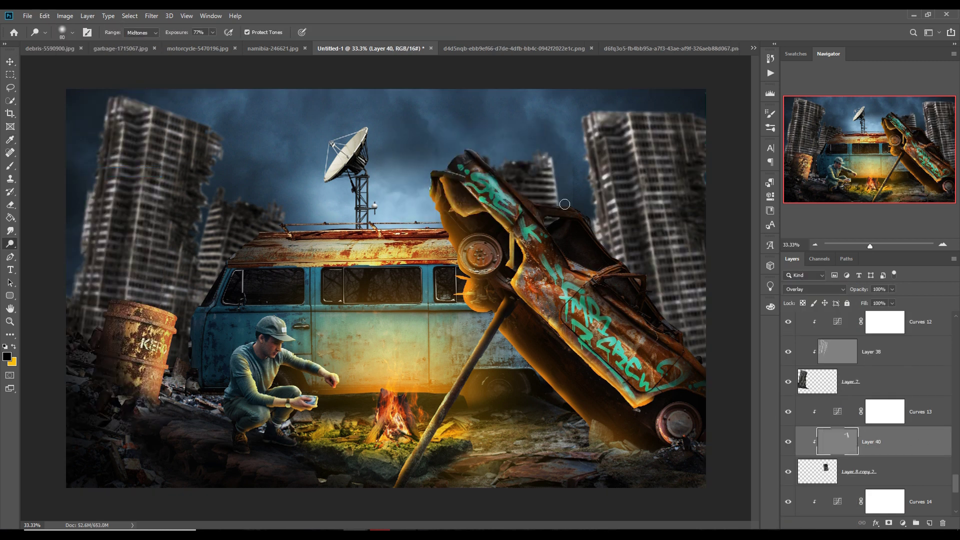
key("v")
- Add a new layer clipped to the small ruin behind the van, set it to Overlay and fill it with 50% gray
scroll(870, 428, "down", 2)
left_click(895, 472)
left_click(930, 523)
left_click(815, 289)
left_click(812, 402)
left_click(44, 16)
left_click(58, 171)
key("Return")
- Dodge highlights down the facade of the small ruin behind the van
key("o")
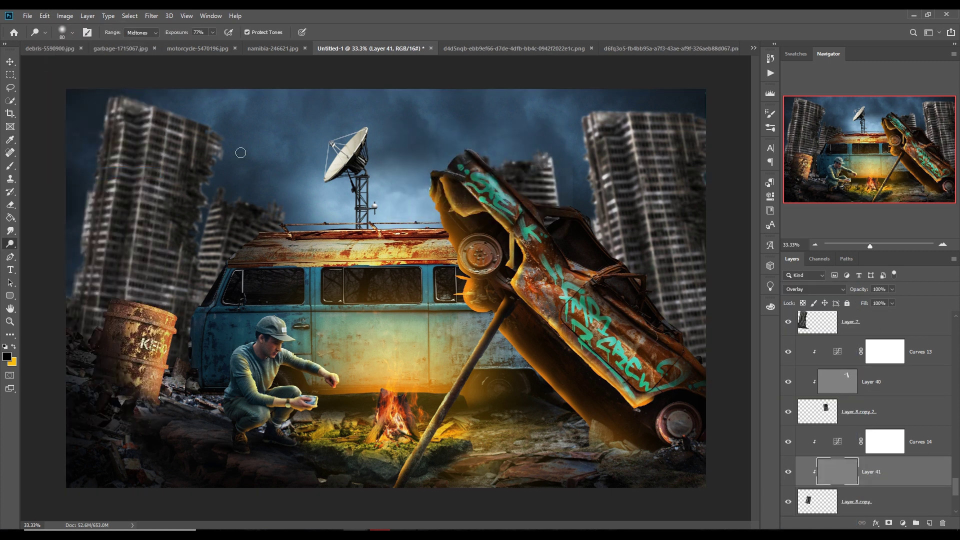
left_click_drag(217, 193, 203, 247)
left_click_drag(219, 206, 214, 281)
key("v")
- Add a clipped Curves adjustment beneath the small ruin layers and darken the midtones to input 146, output 114
scroll(871, 426, "down", 2)
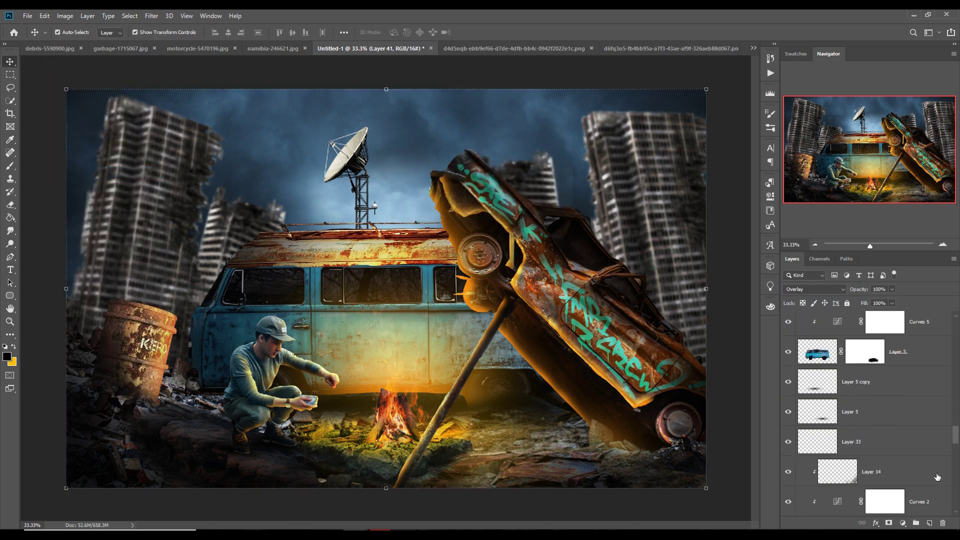
left_click(881, 501)
left_click(903, 523)
left_click(897, 394)
left_click_drag(685, 292, 712, 266)
key("ctrl+alt+g")
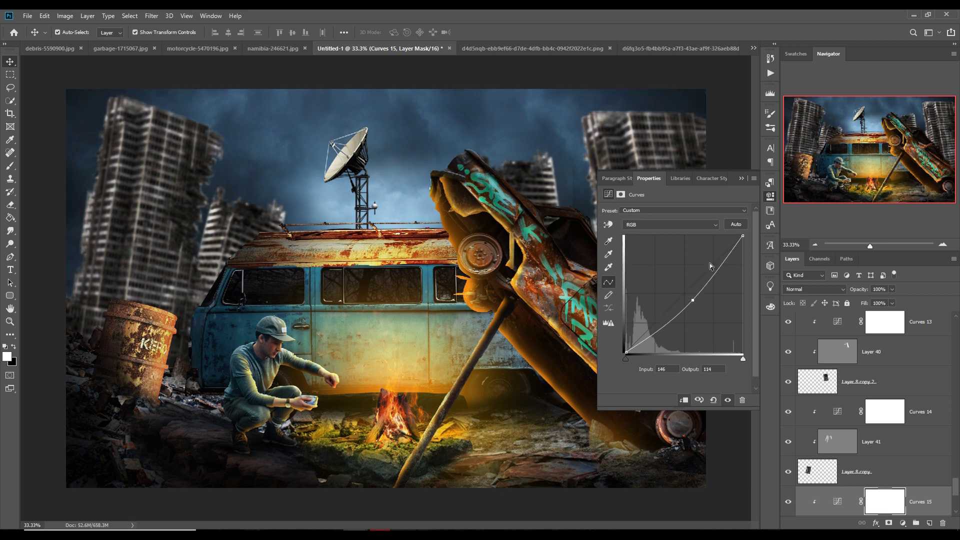
left_click(770, 197)
- Add a new layer clipped to the tall ruined building behind the car, beneath its gray Overlay layer
scroll(929, 369, "up", 10)
scroll(929, 369, "down", 8)
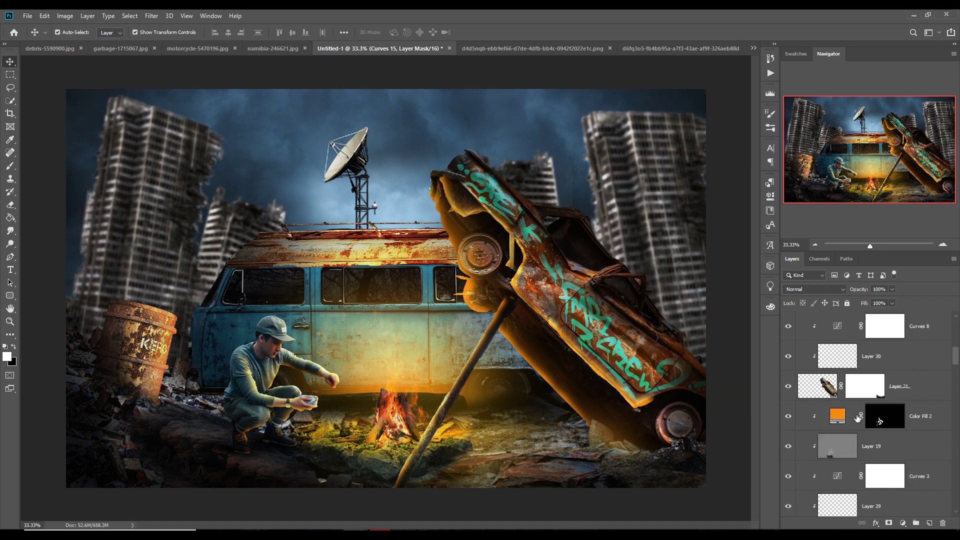
left_click(907, 419)
key("ctrl+shift+alt+n")
key("ctrl+alt+g")
- Paint soft black shading over the lower part of the tall building behind the car with a larger brush at 18% opacity
key("b")
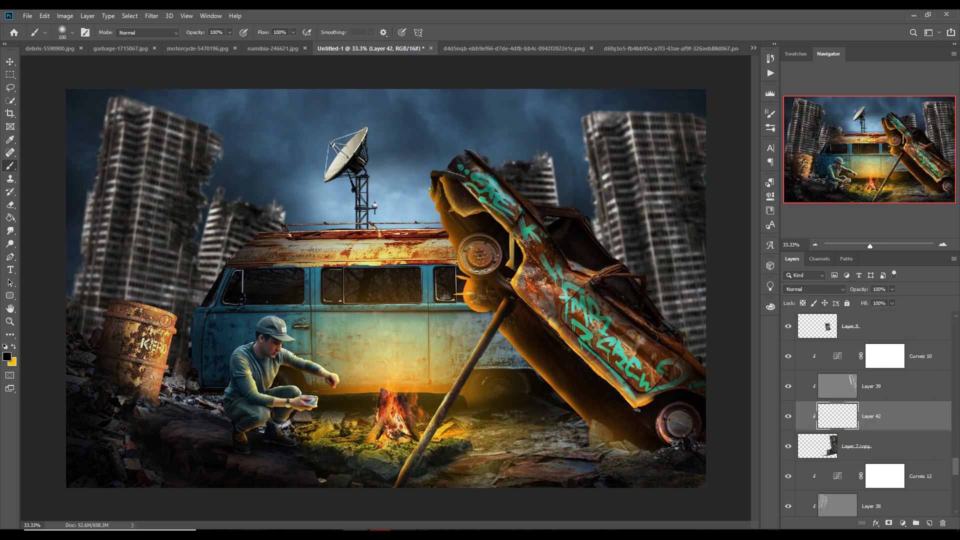
key("]")
key("]")
key("]")
key("]")
key("]")
left_click(697, 378)
key("ctrl+z")
left_click(228, 34)
left_click(192, 43)
left_click_drag(691, 294, 703, 368)
left_click(9, 61)
- Add a new layer clipped to the large building beside the barrel and paint soft black shading over its base
scroll(901, 400, "down", 3)
left_click(900, 472)
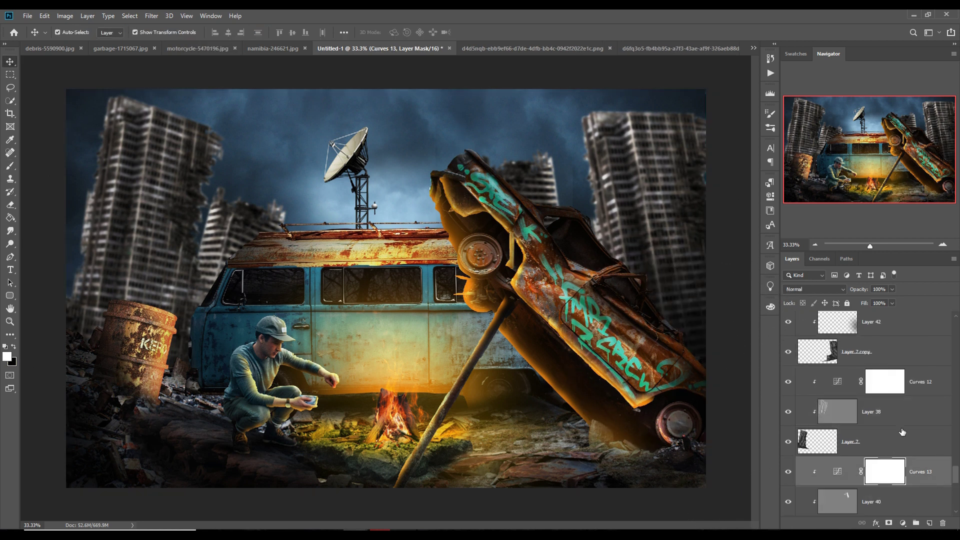
key("ctrl+shift+alt+n")
key("ctrl+alt+g")
key("b")
mouse_move(115, 308)
left_mouse_down()
mouse_move(90, 392)
mouse_move(173, 395)
left_mouse_up()
key("v")
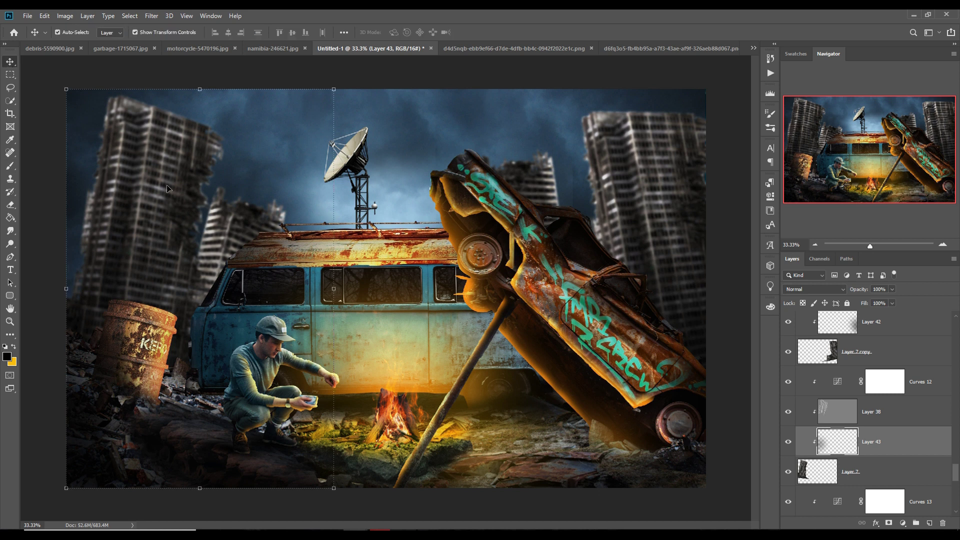
- Add a new layer beneath the pole layer and paint soft black shading over the car's underside near the pole
scroll(935, 326, "up", 15)
left_click(937, 327)
left_click(938, 476)
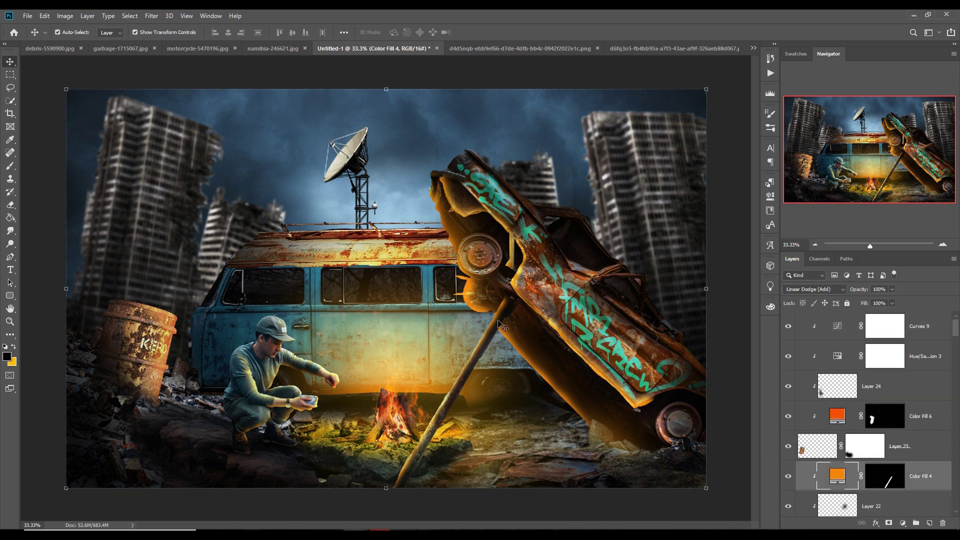
scroll(939, 476, "down", 1)
left_click(937, 478)
key("ctrl+shift+alt+n")
key("b")
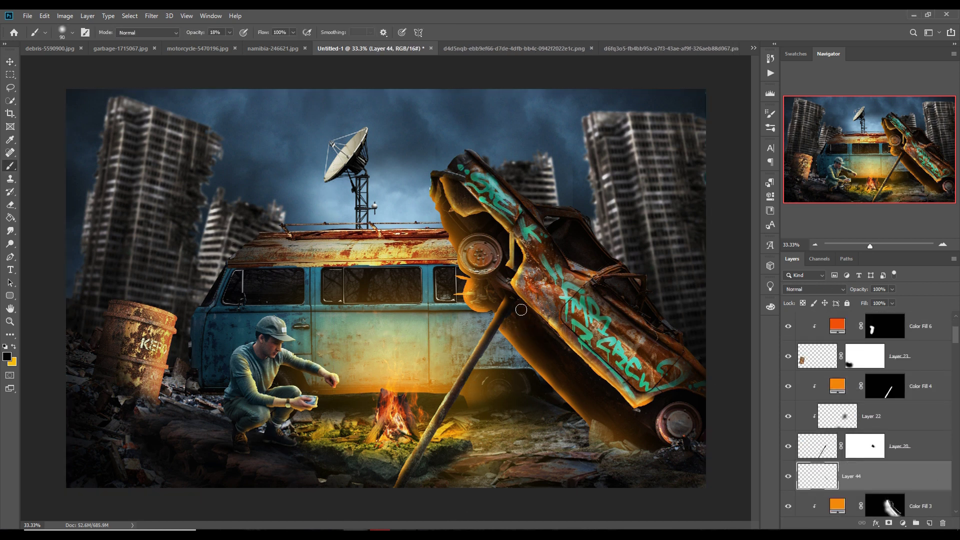
key("v")
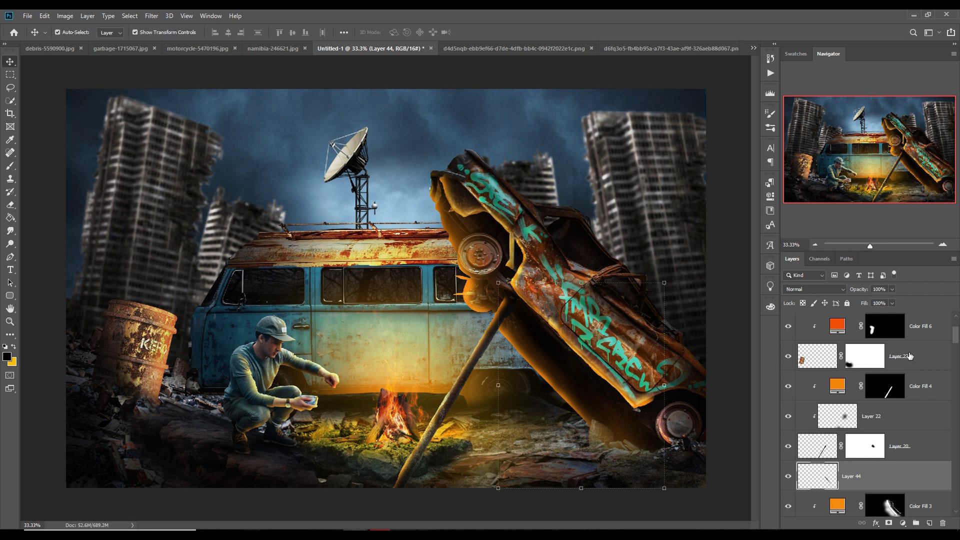
- Add a new layer beneath the man and paint soft black shading on the ground between him and the barrel
scroll(909, 356, "up", 1)
left_click(936, 327)
left_click(923, 506)
scroll(881, 473, "down", 4)
left_click(880, 500)
scroll(880, 470, "down", 4)
left_click(879, 470)
scroll(879, 469, "up", 1)
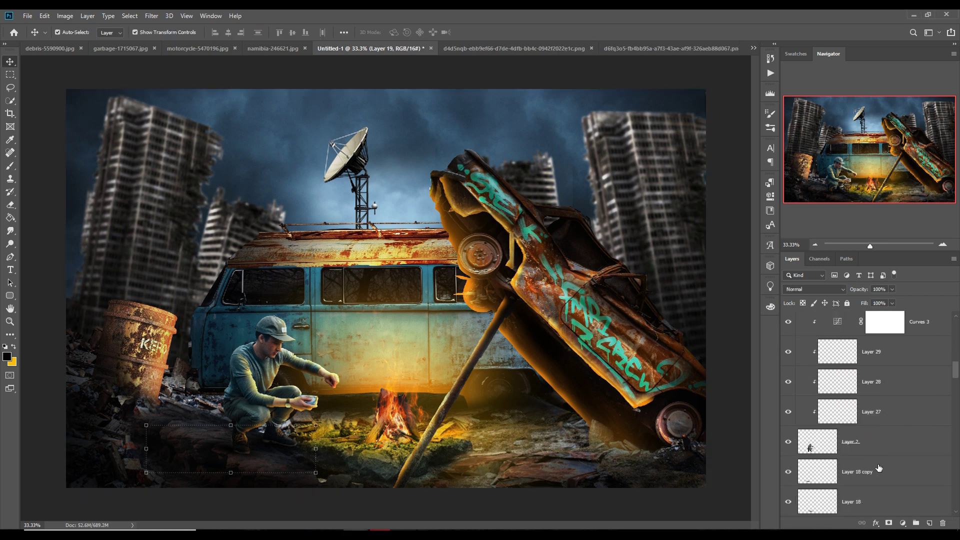
left_click(880, 469)
left_click(930, 523)
key("b")
key("bracketright")
mouse_move(244, 444)
left_mouse_down()
mouse_move(186, 433)
mouse_move(85, 375)
left_mouse_up()
key("v")
- Stamp all visible layers into a new layer above the topmost Curves adjustment and convert it to a smart object
scroll(868, 380, "up", 6)
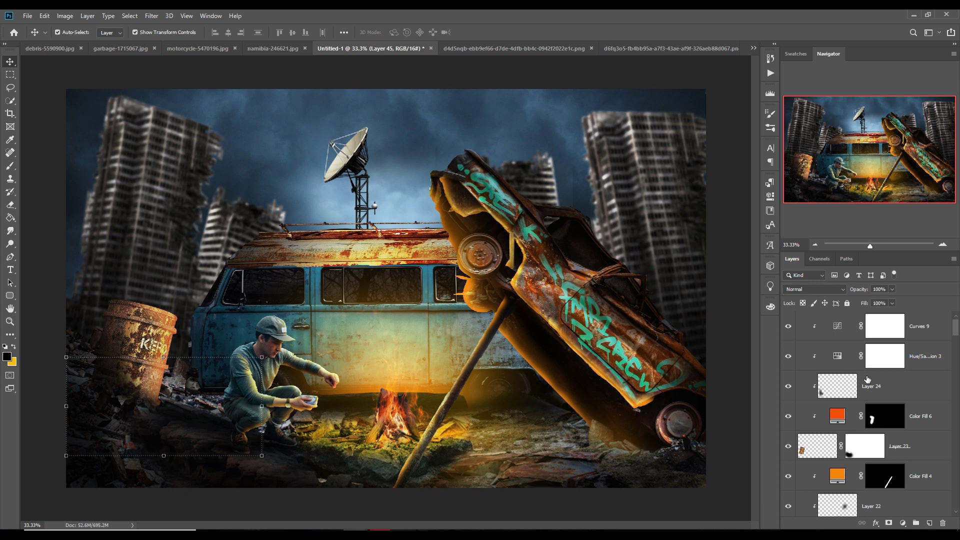
left_click(943, 329)
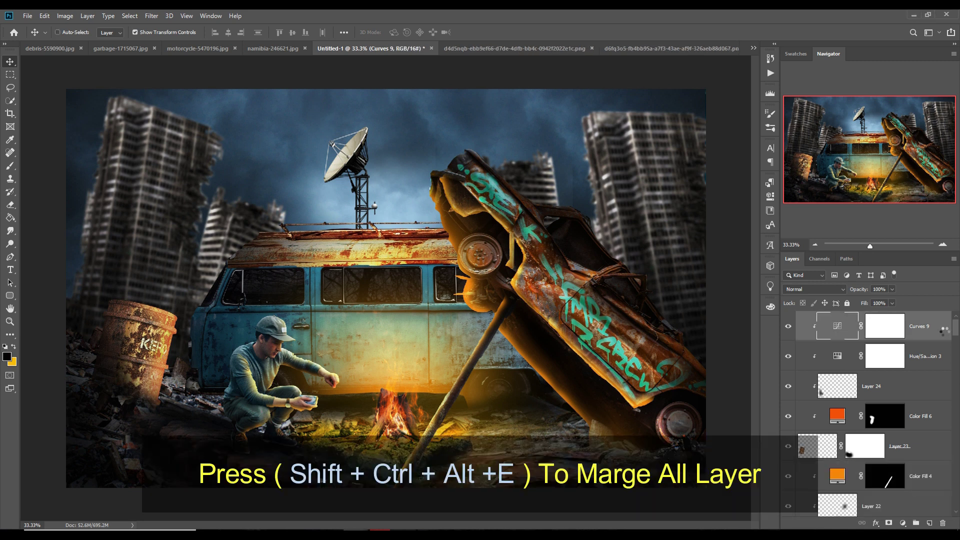
key("ctrl+shift+alt+e")
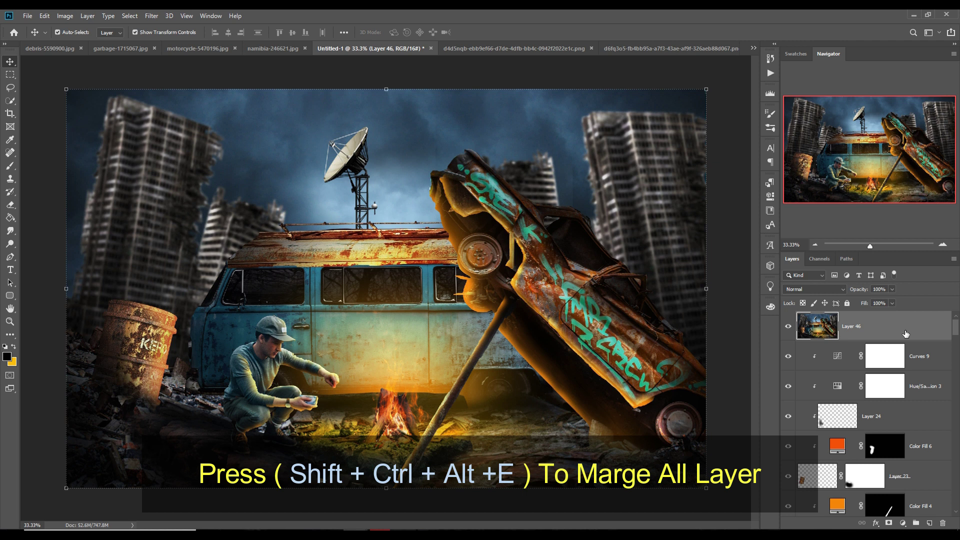
right_click(902, 329)
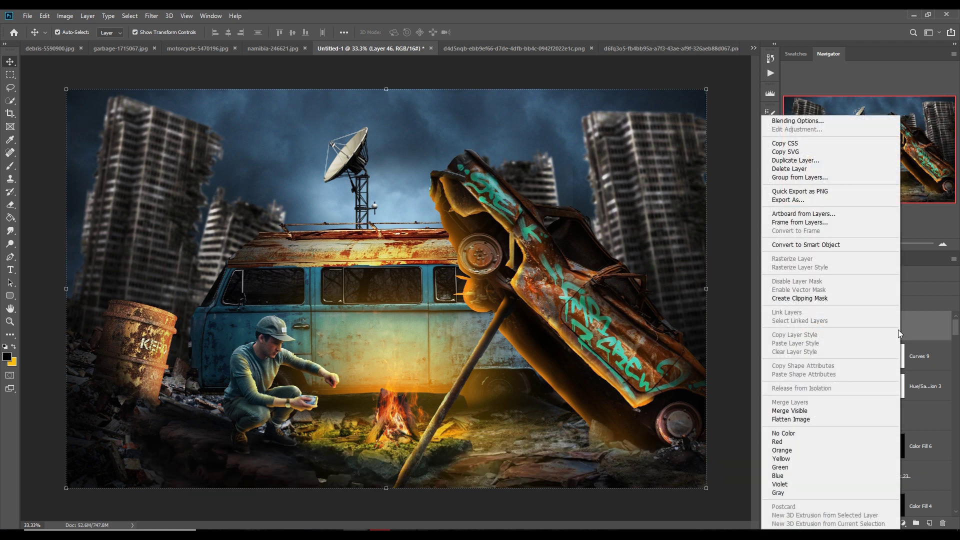
left_click(803, 298)
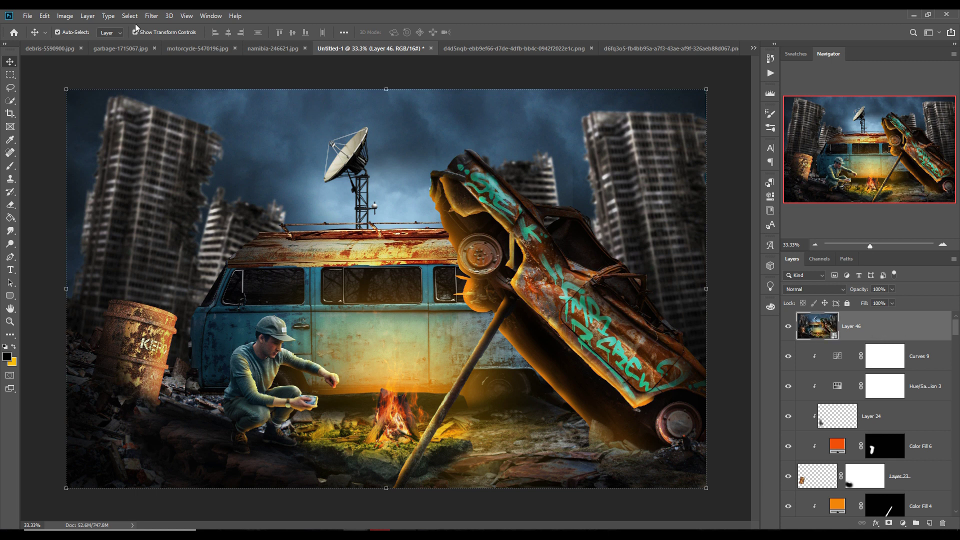
- Apply the Camera Raw filter to the merged layer, setting the Oranges hue to -8 and shifting the Yellows hue toward orange
left_click(154, 16)
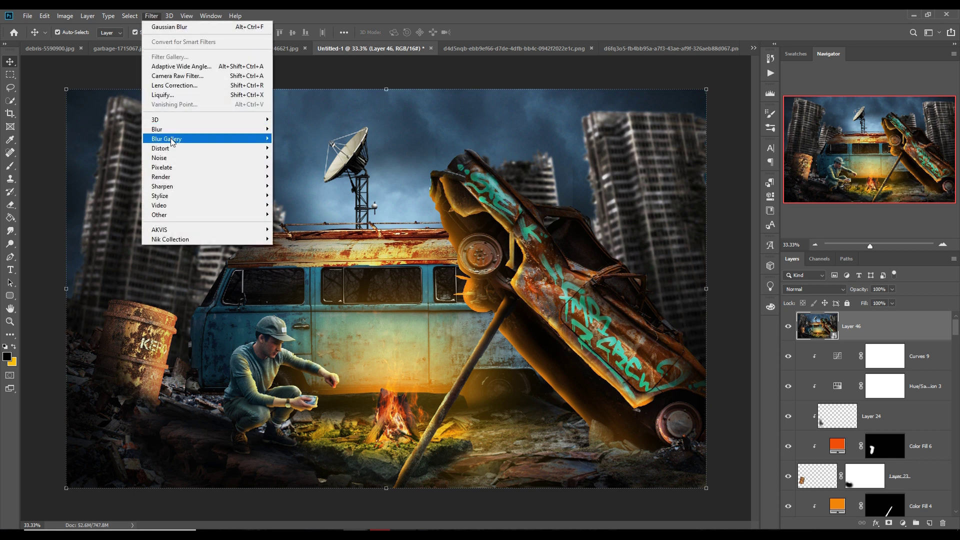
left_click(175, 78)
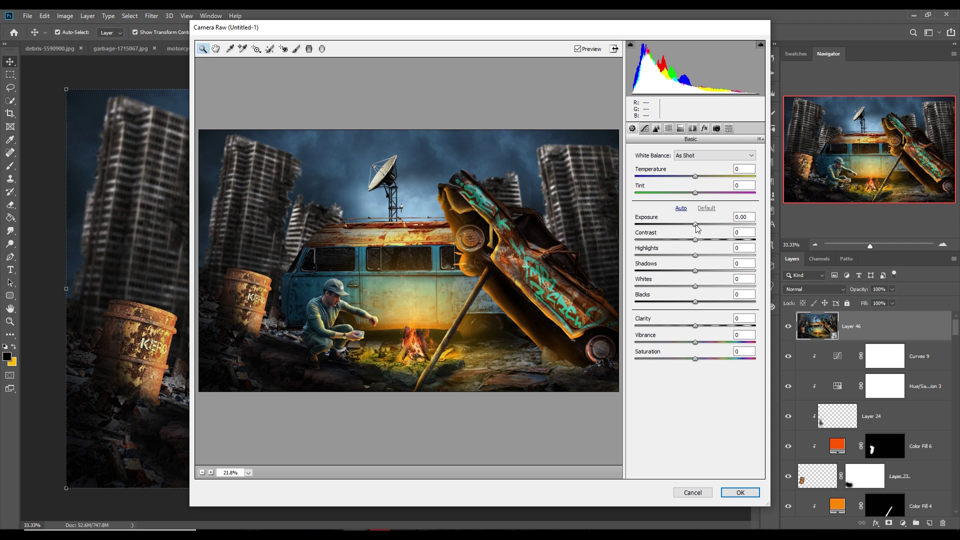
left_click(669, 130)
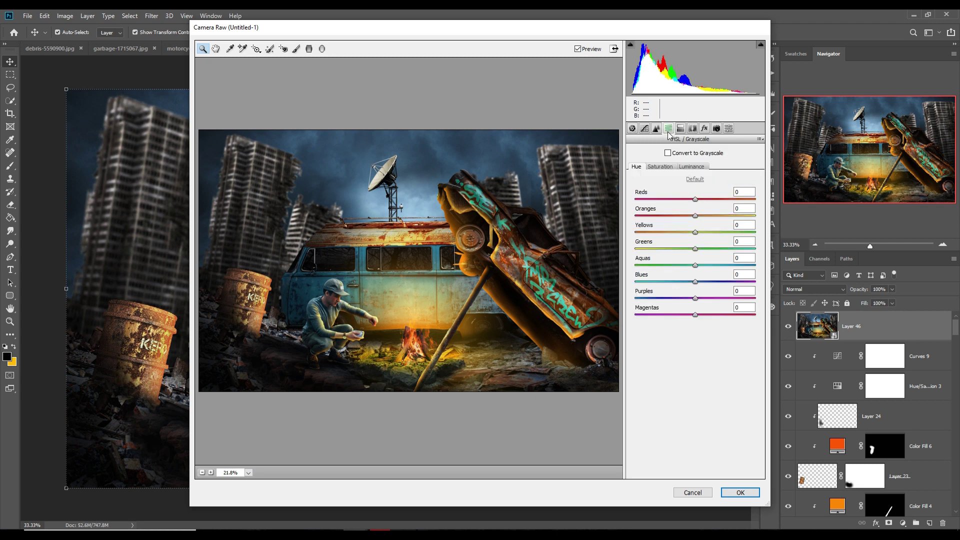
left_click_drag(696, 215, 690, 234)
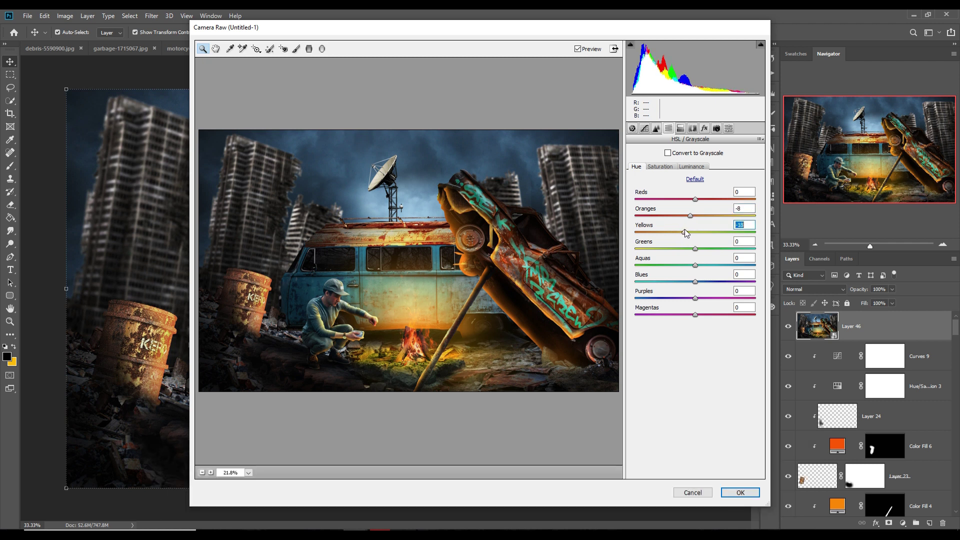
left_click_drag(695, 199, 684, 216)
left_click(685, 232)
left_click_drag(685, 235, 689, 234)
- Boost the color saturation in Camera Raw, setting Oranges to +38 and Yellows to about +20, and raise the Reds
left_click(660, 168)
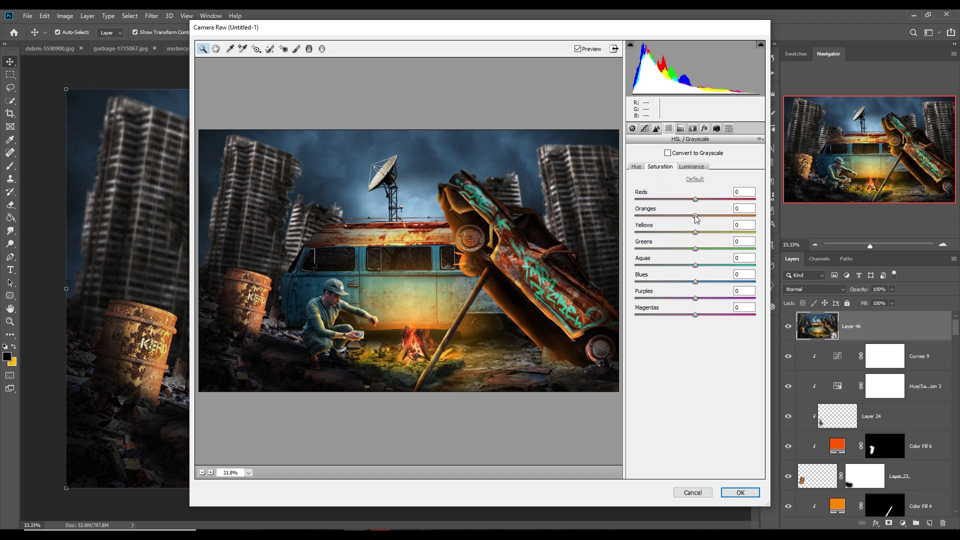
left_click_drag(698, 214, 691, 233)
left_click(696, 234)
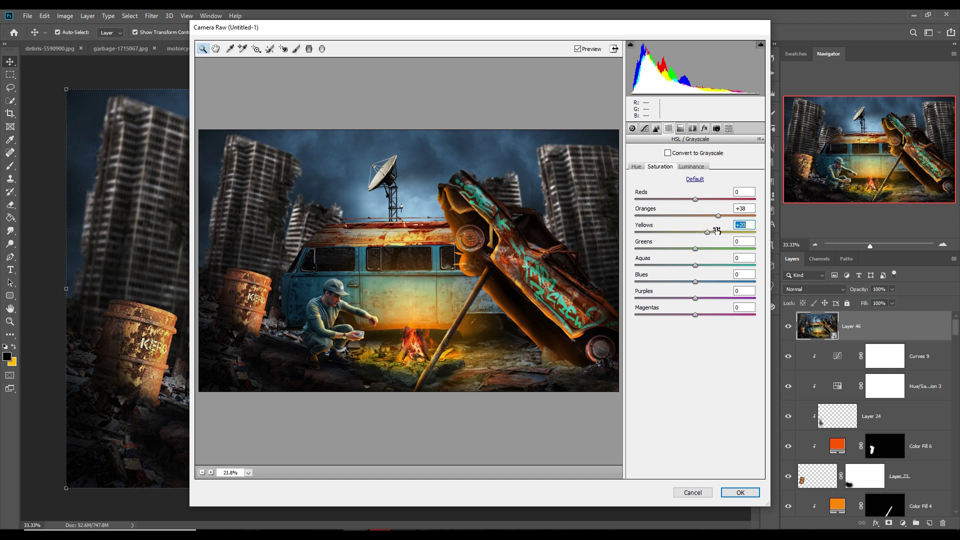
left_click_drag(698, 201, 707, 198)
- Darken the basic tones by setting Shadows to -19, Blacks to -14 and Exposure to about -0.45
left_click(632, 128)
left_click(697, 272)
left_click_drag(697, 272, 689, 306)
left_click(696, 225)
left_click_drag(696, 225, 696, 226)
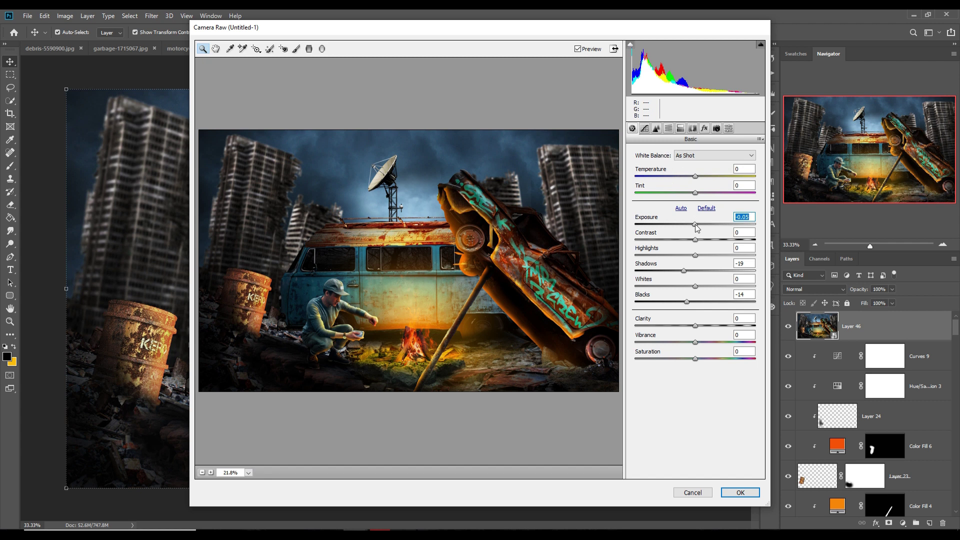
left_click_drag(696, 226, 690, 225)
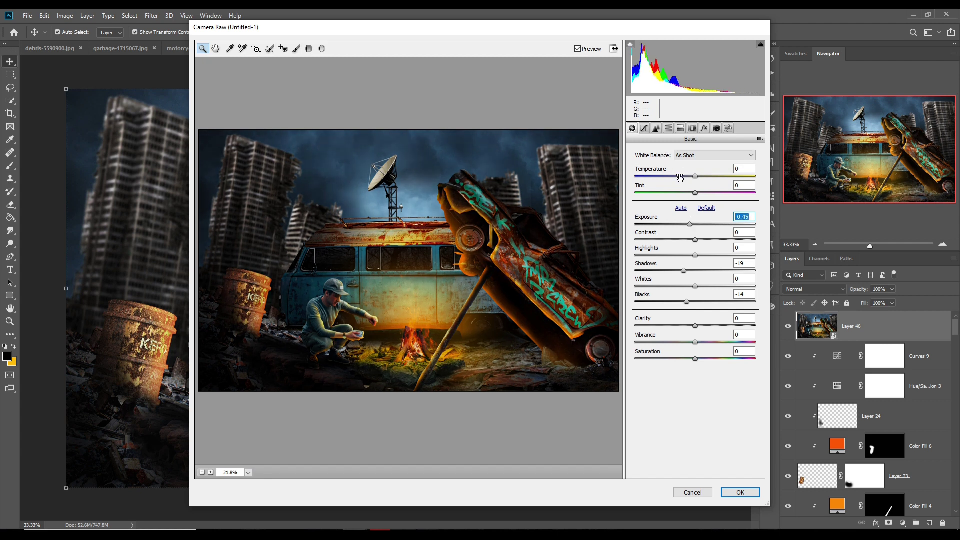
- Shape the parametric tone curve with Highlights +12, Lights +15, Shadows +11 and Darks slightly below -7
left_click(645, 129)
left_click_drag(695, 309, 701, 354)
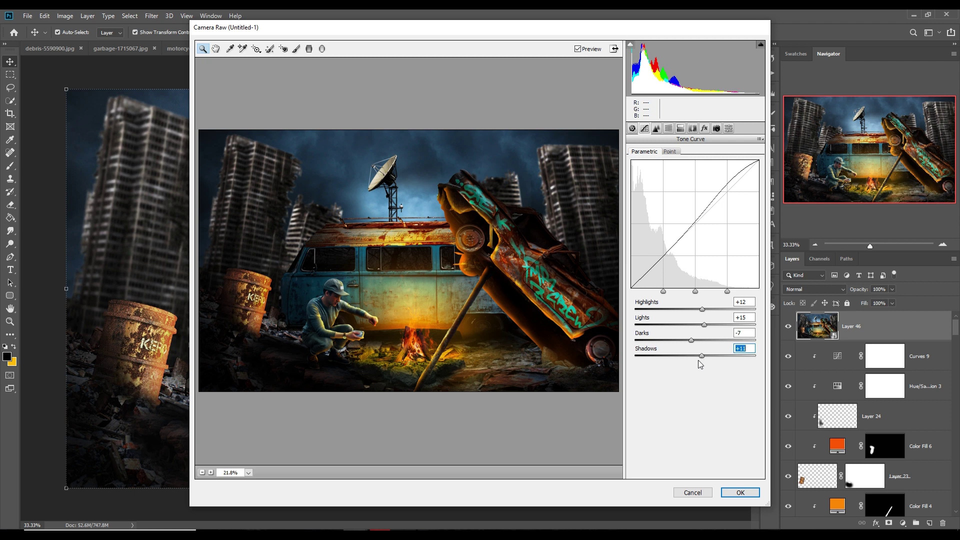
left_click_drag(691, 341, 690, 341)
- Add a subtle dark post-crop vignette with an amount of about -8 and apply the Camera Raw filter
left_click(705, 130)
left_click_drag(695, 257, 686, 259)
double_click(687, 259)
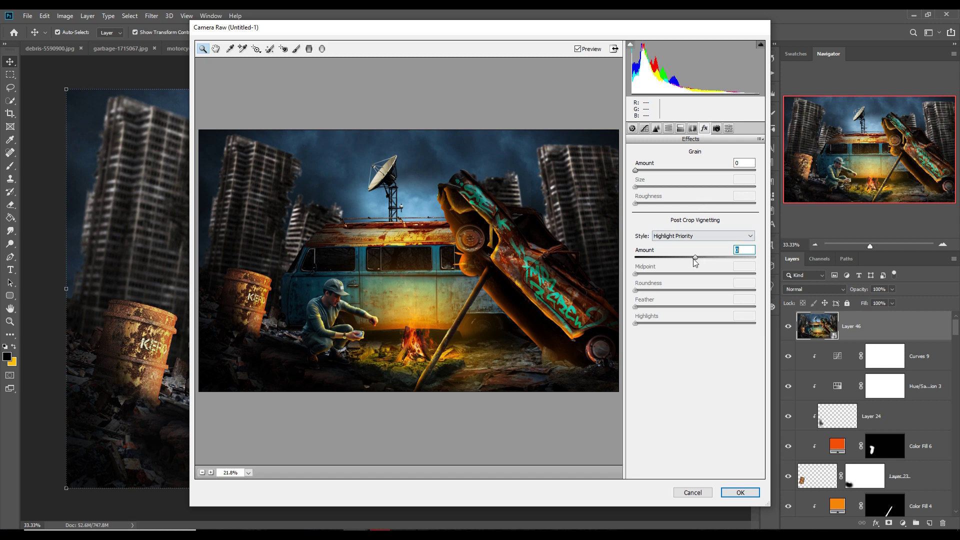
left_click_drag(695, 257, 692, 260)
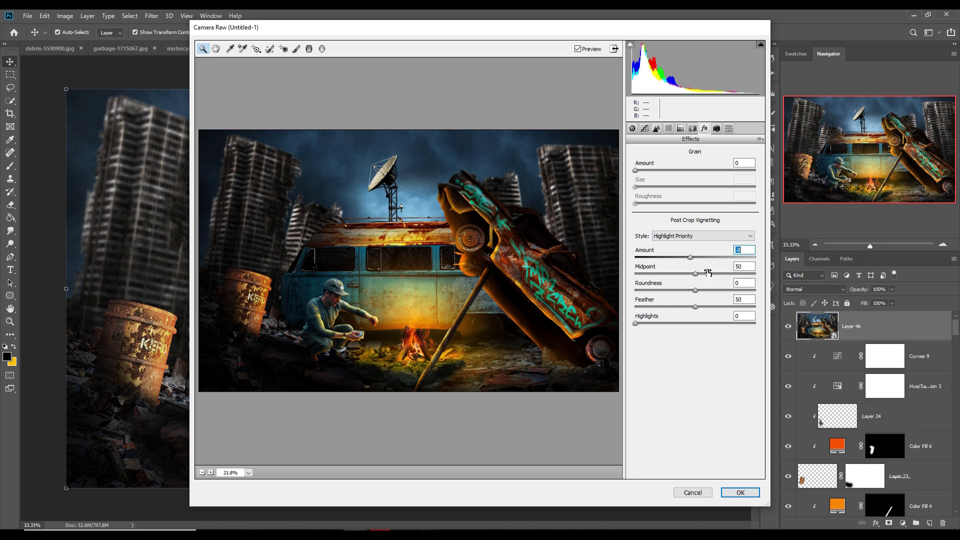
left_click(736, 494)
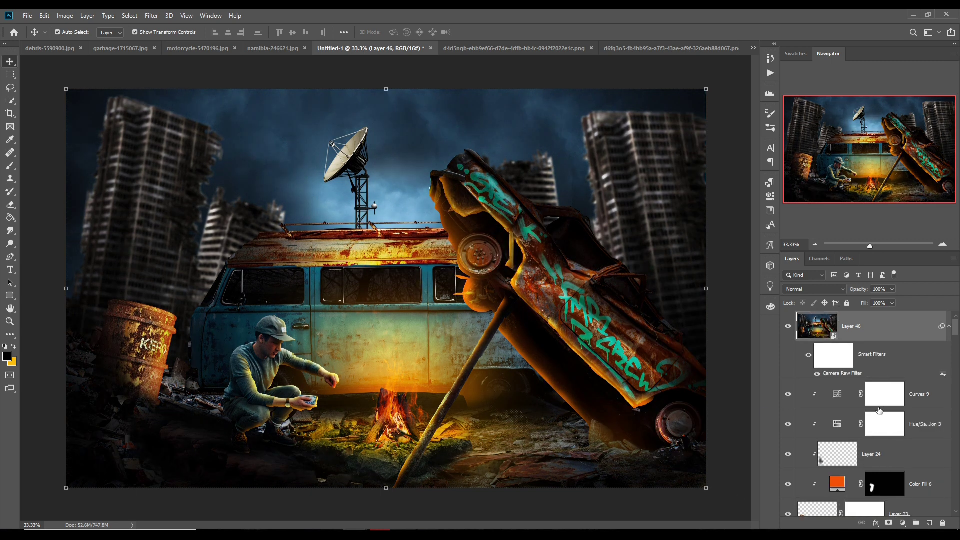
- Add a new layer clipped to the merged Camera Raw layer and set its blend mode to Overlay
left_click(929, 523)
right_click(876, 337)
left_click(827, 327)
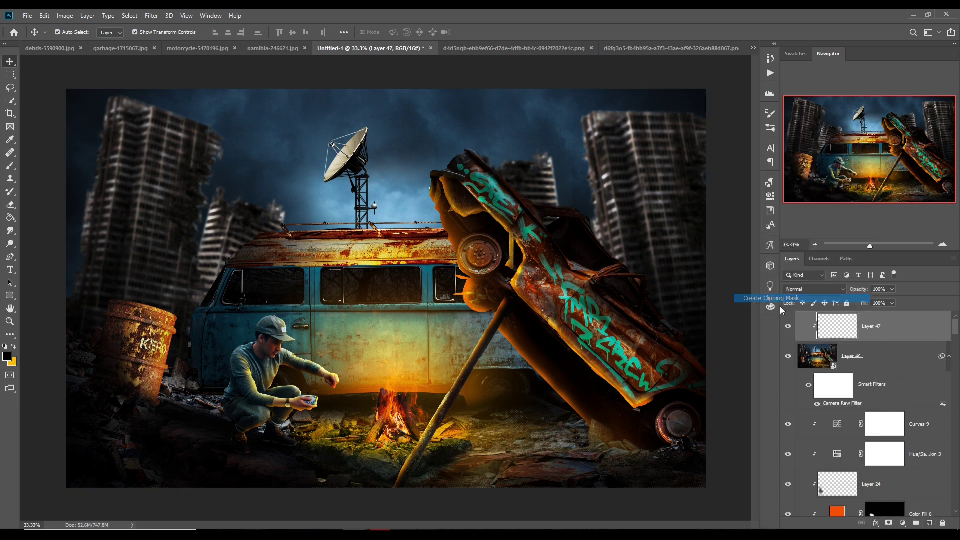
left_click(815, 289)
left_click(815, 400)
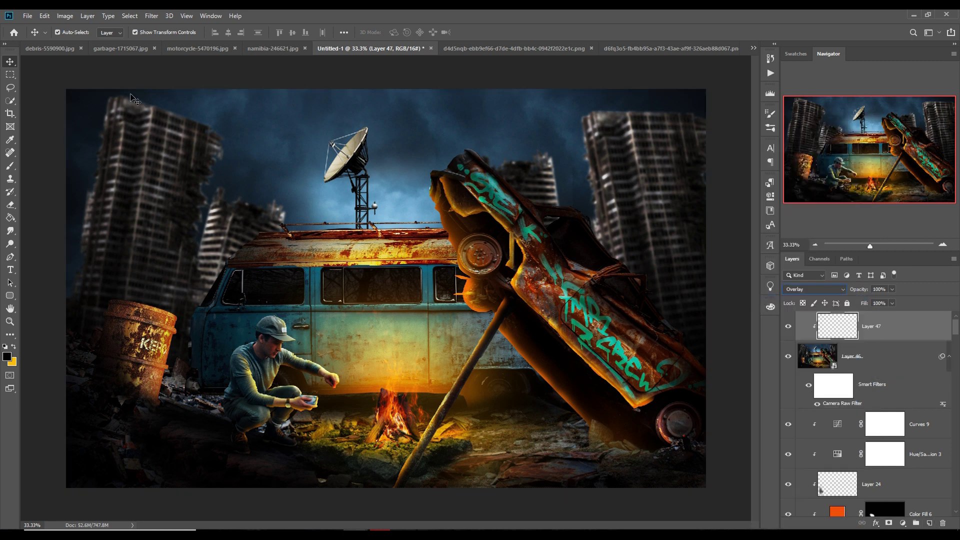
- Fill the clipped Overlay layer with 50% Gray in Normal mode at 100% opacity
left_click(45, 16)
left_click(59, 171)
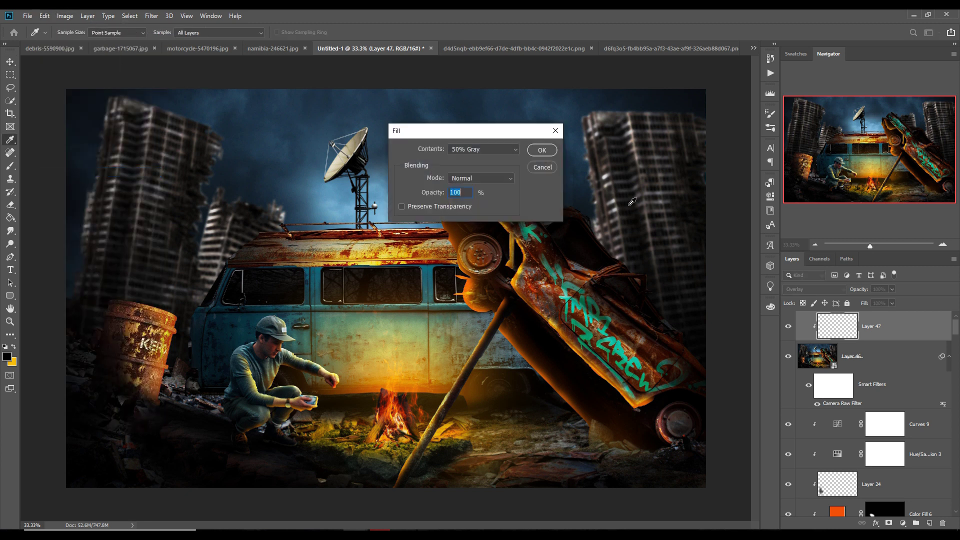
left_click(542, 150)
key("v")
- Brighten the van's body line, lower roof edge and rear wheel arch using a small Dodge brush on Midtones at 77% exposure
left_click(9, 245)
key("ctrl+plus")
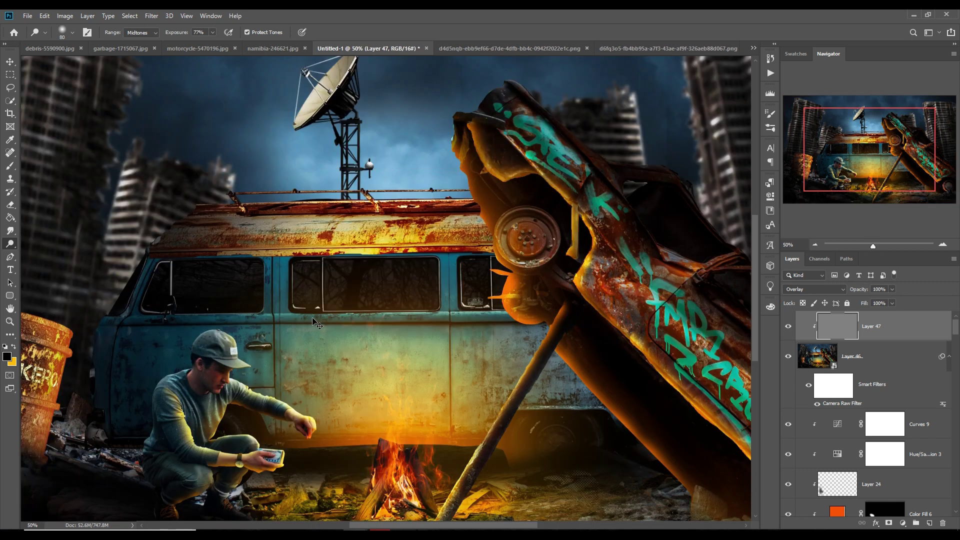
key("bracketleft")
key("bracketleft")
key("bracketleft")
key("bracketleft")
mouse_move(200, 322)
left_mouse_down()
mouse_move(511, 321)
mouse_move(328, 328)
mouse_move(253, 319)
left_mouse_up()
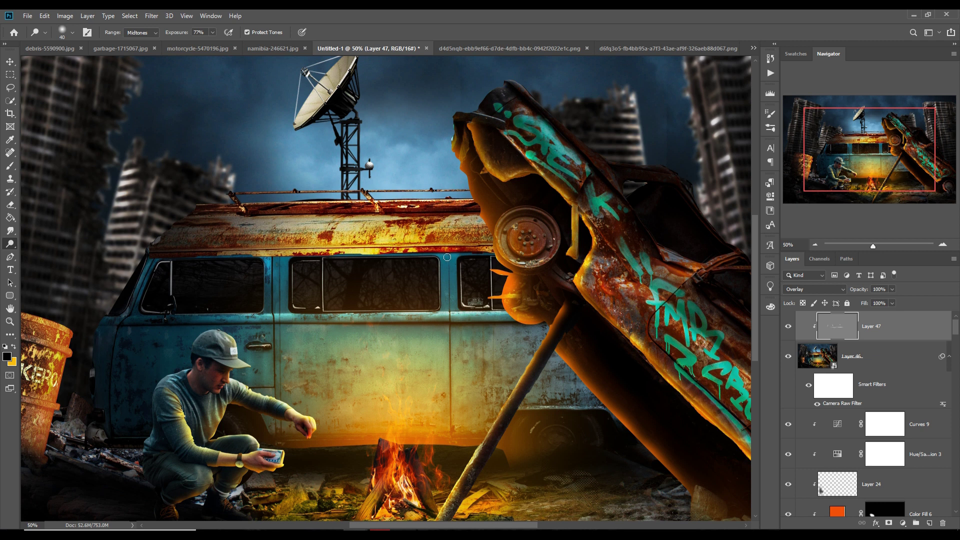
left_click_drag(347, 256, 482, 247)
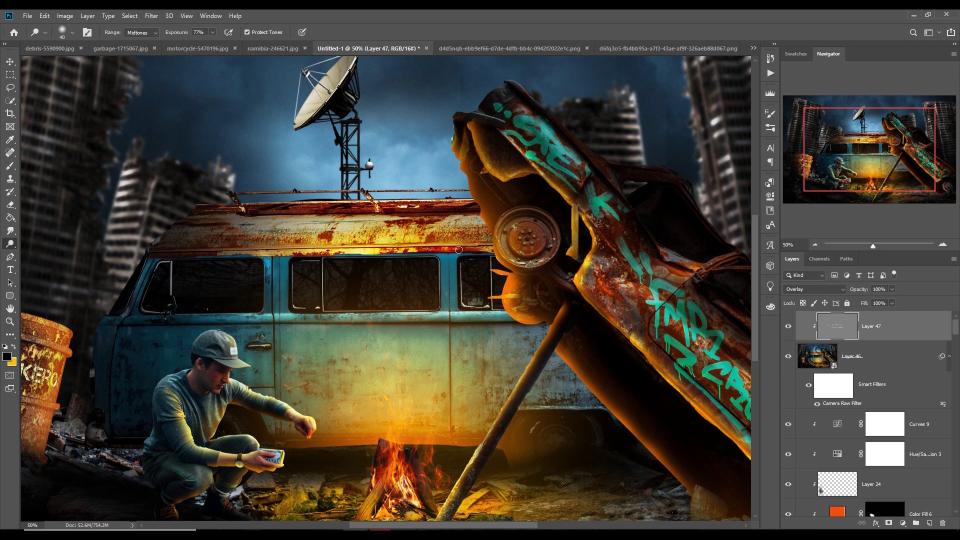
left_click_drag(539, 417, 603, 412)
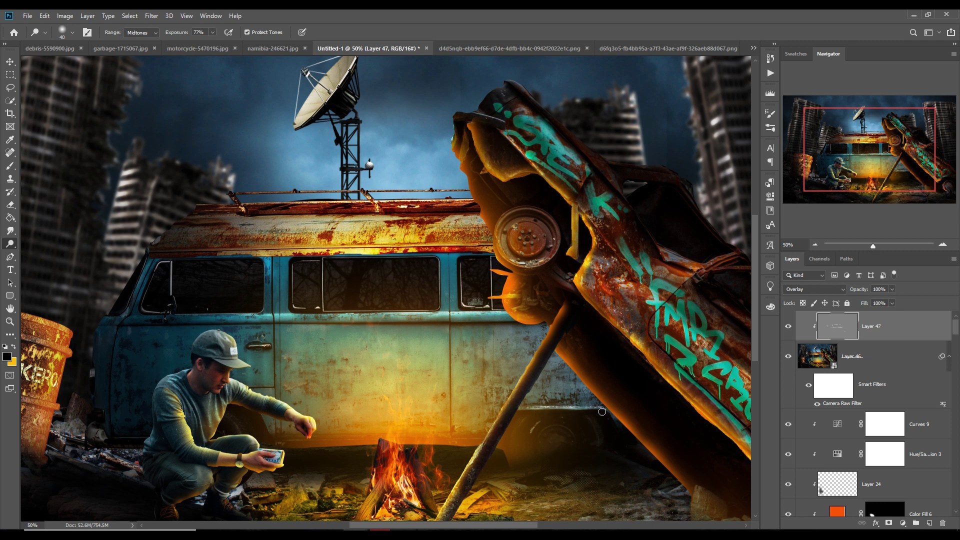